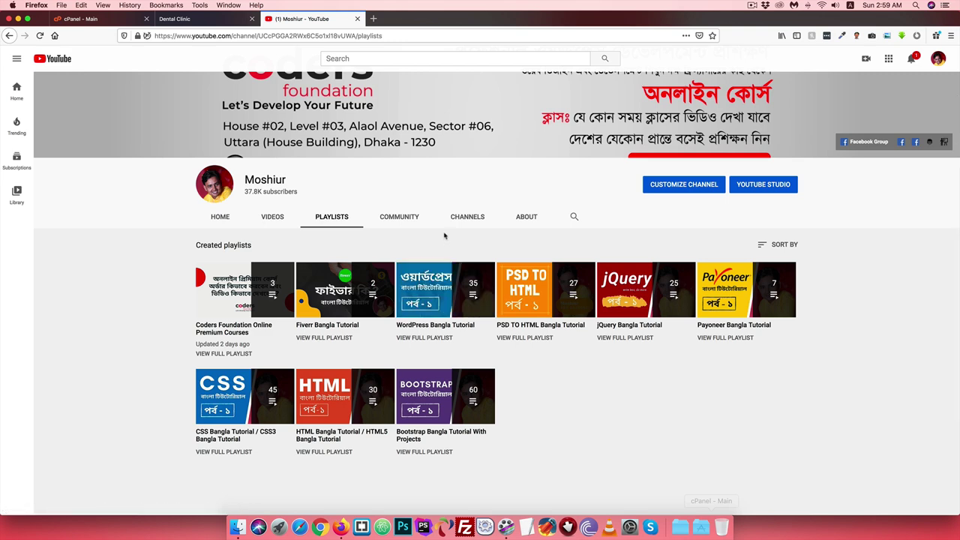
scroll(446, 237, "up", 2)
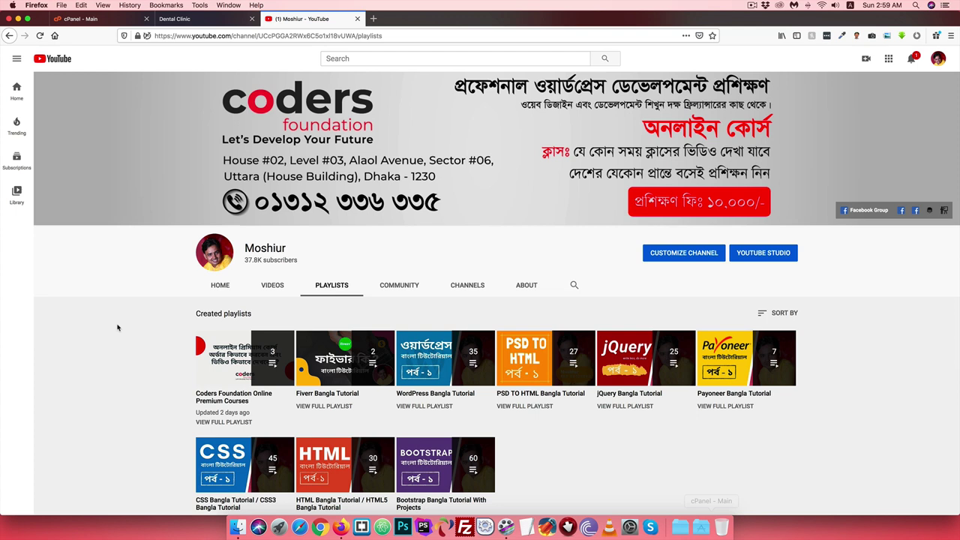
left_click(197, 21)
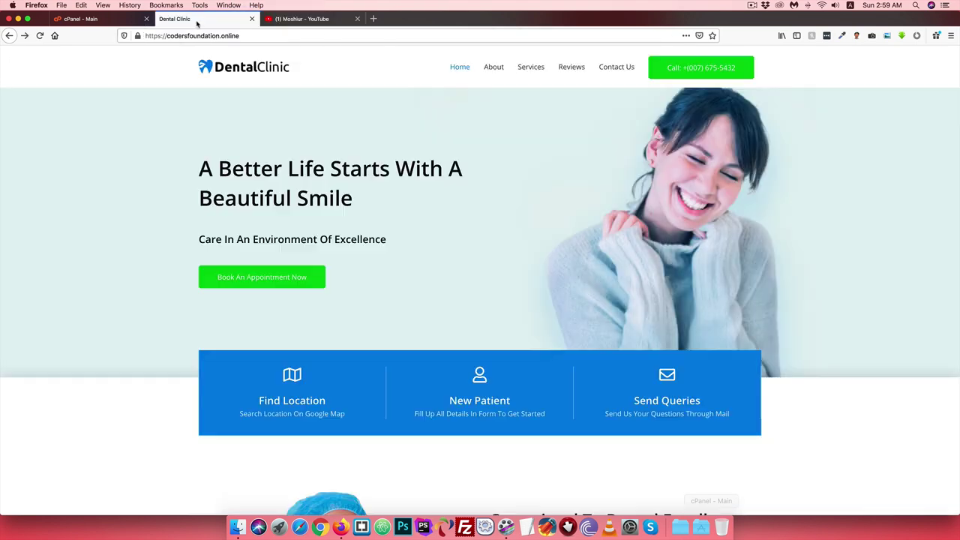
left_click(86, 20)
left_click(179, 20)
left_click(86, 21)
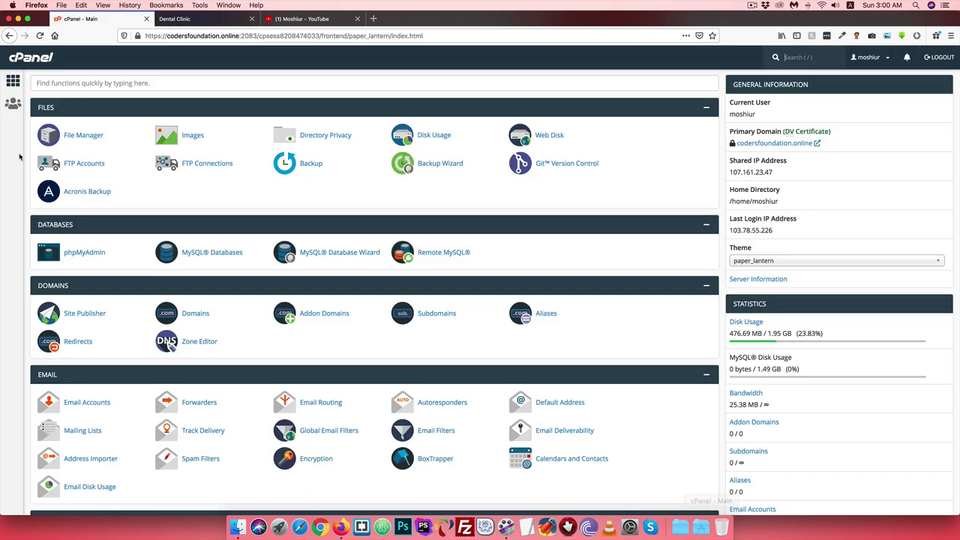
left_click(166, 21)
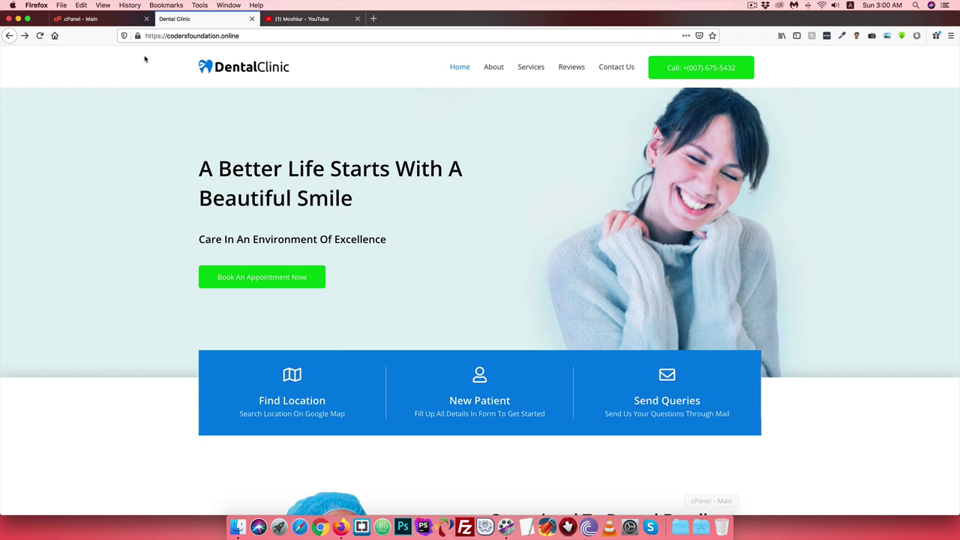
Step: Open the public_html folder in cPanel's File Manager
left_click(105, 19)
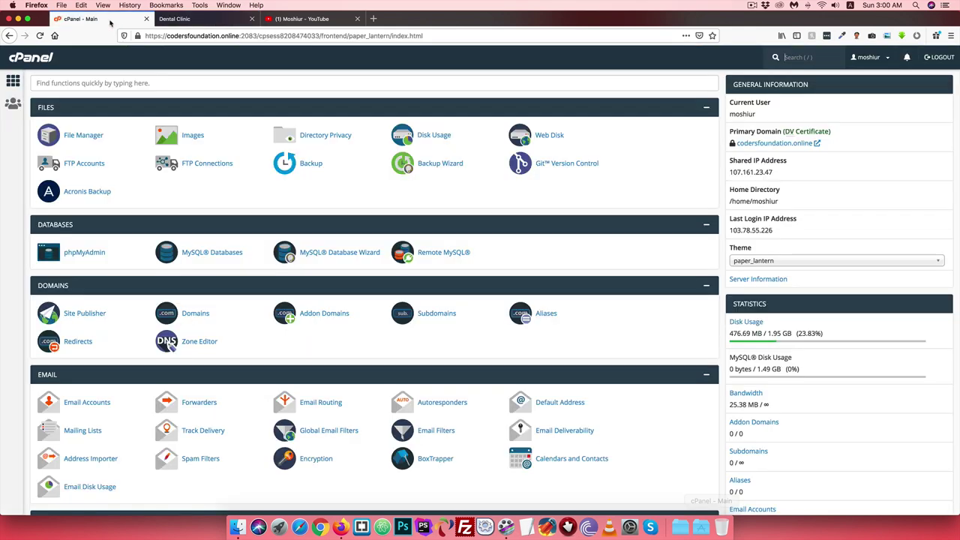
left_click(84, 137)
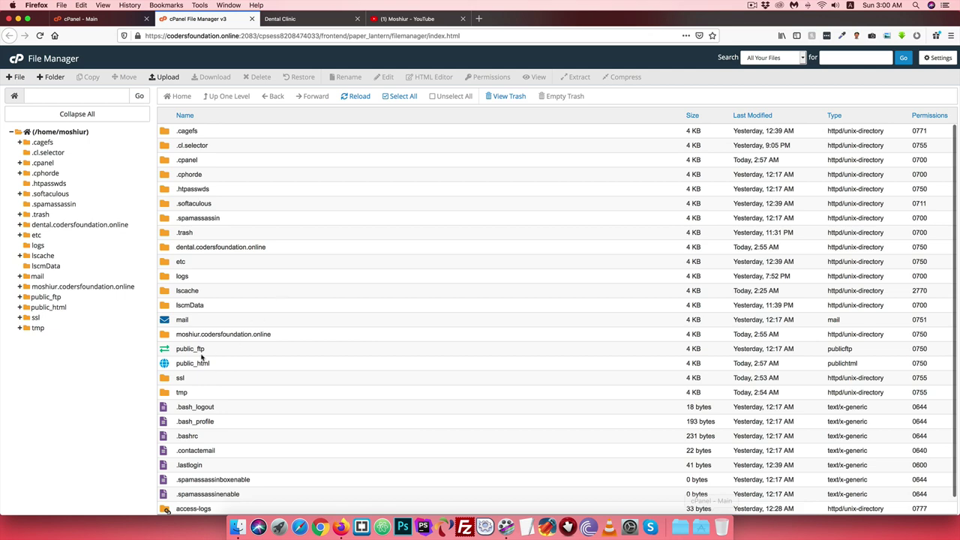
double_click(165, 364)
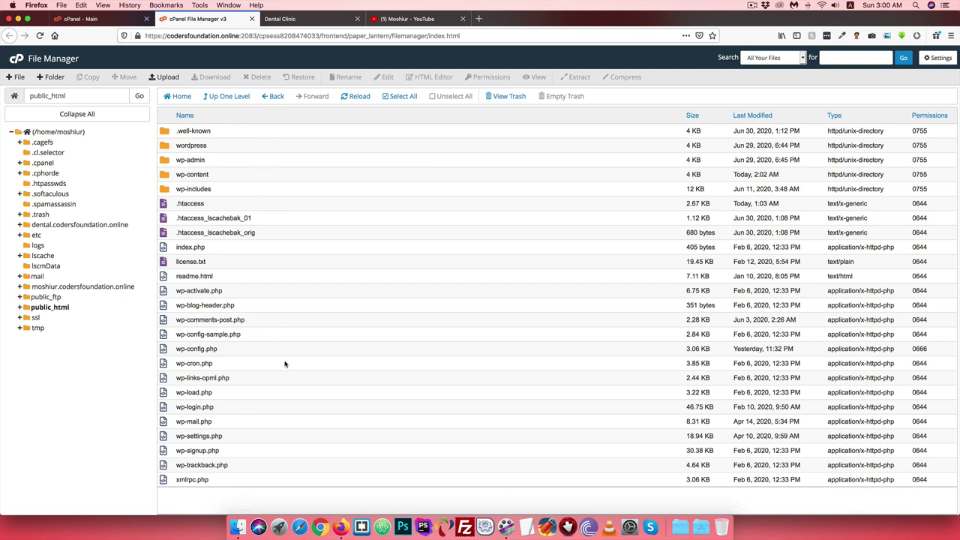
Step: Compress all files and folders in public_html into a Zip archive and close the compression results
left_click(400, 97)
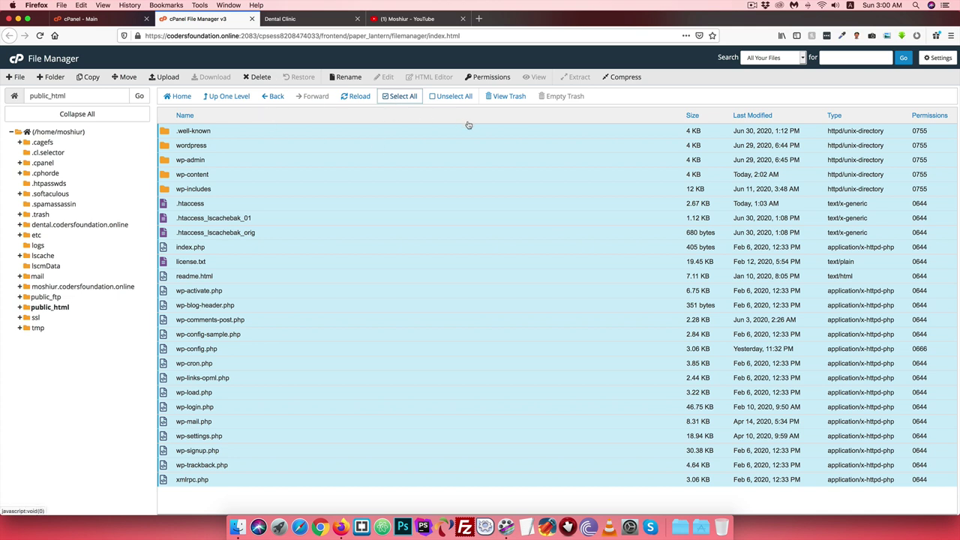
left_click(627, 78)
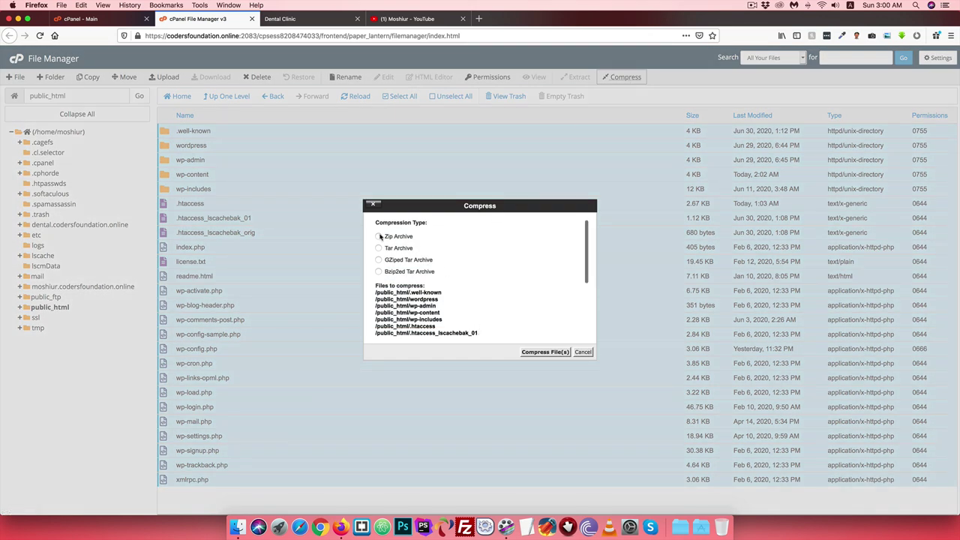
left_click(541, 352)
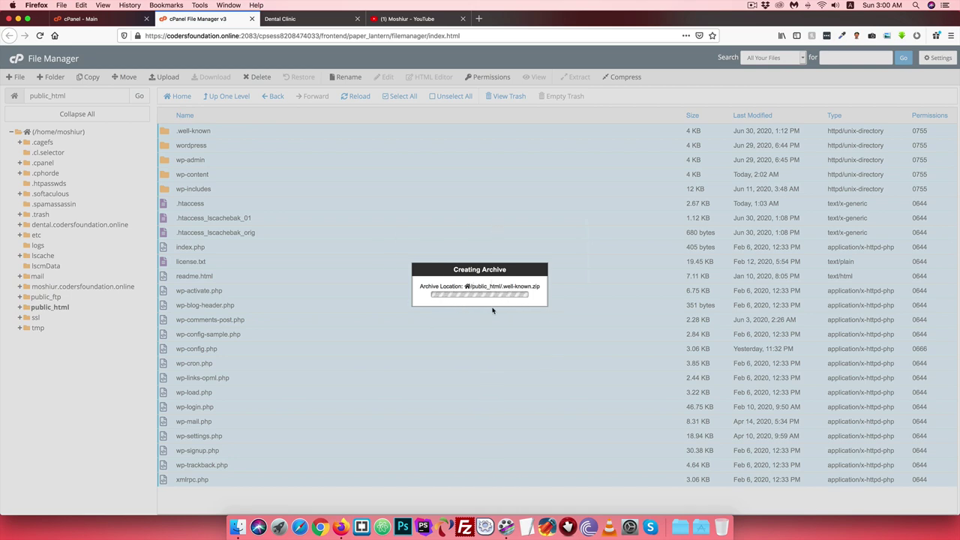
left_click(75, 19)
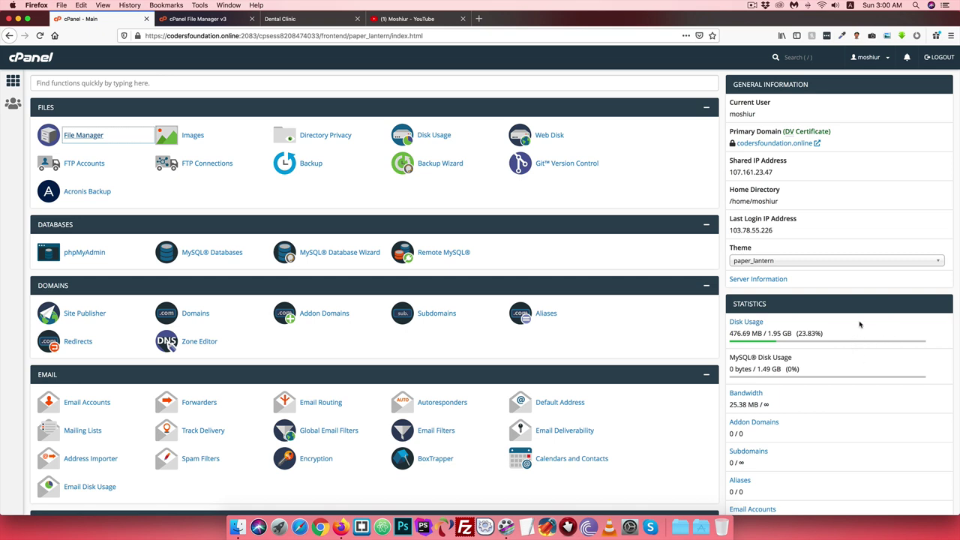
left_click(225, 21)
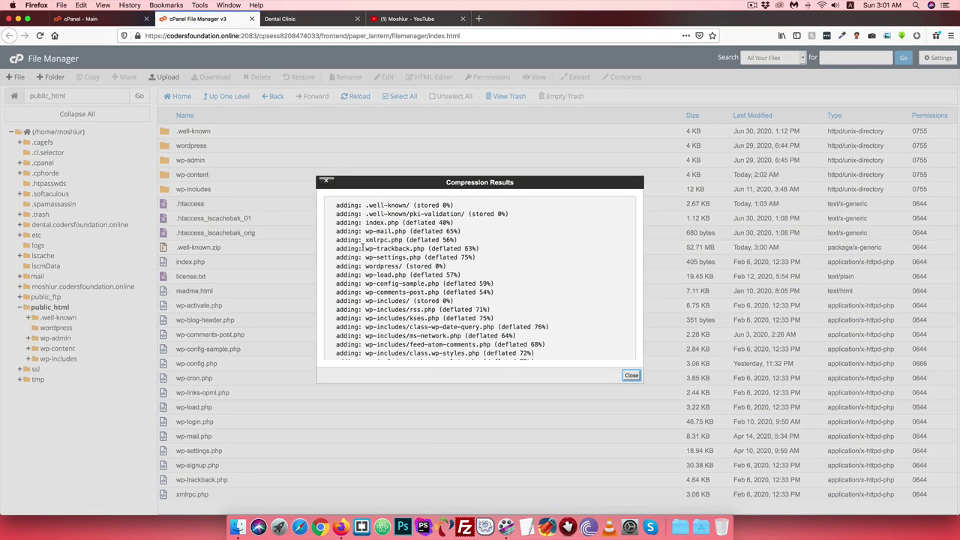
left_click(75, 19)
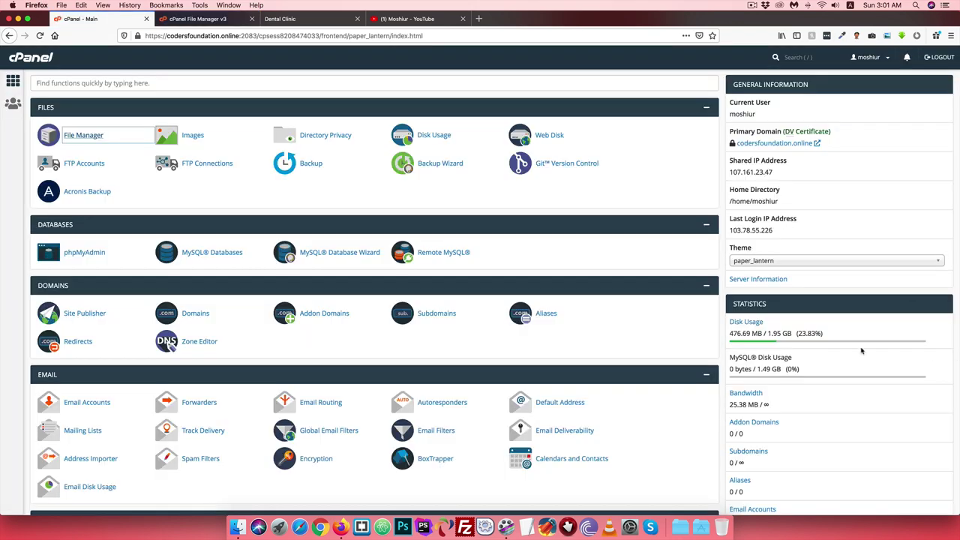
left_click(199, 19)
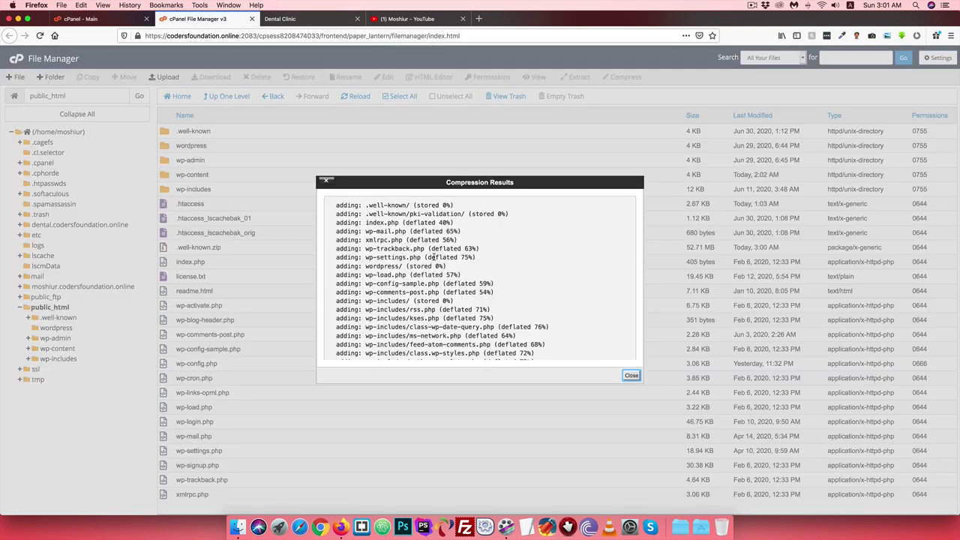
left_click(632, 376)
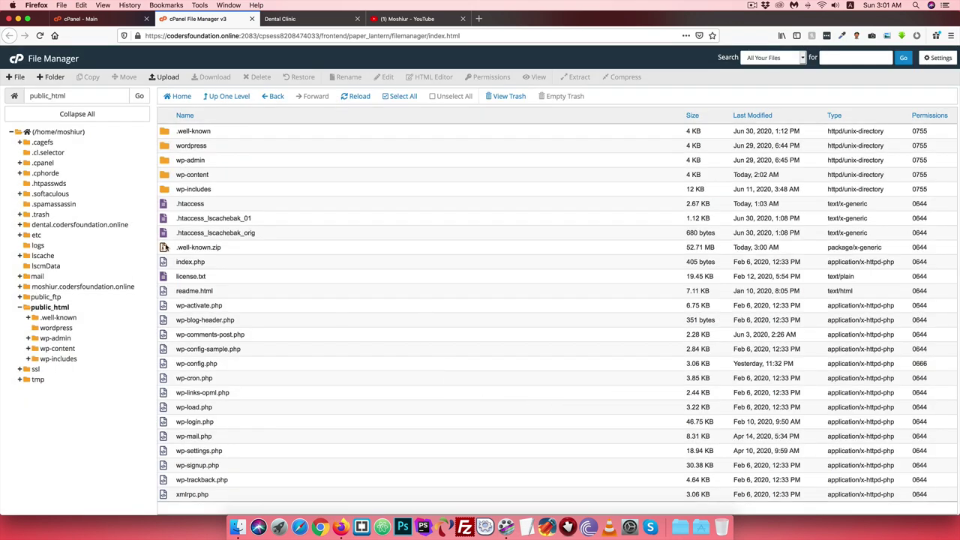
left_click(205, 249)
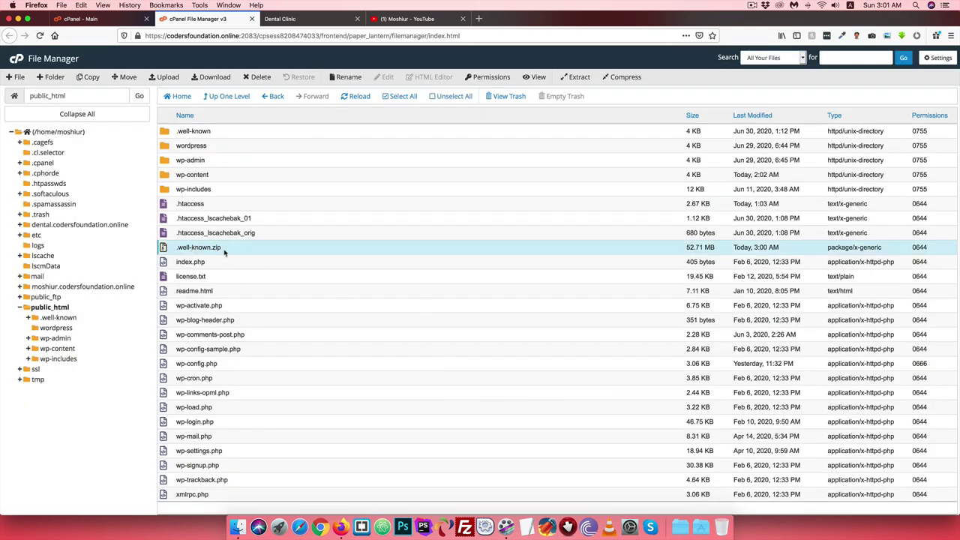
right_click(203, 247)
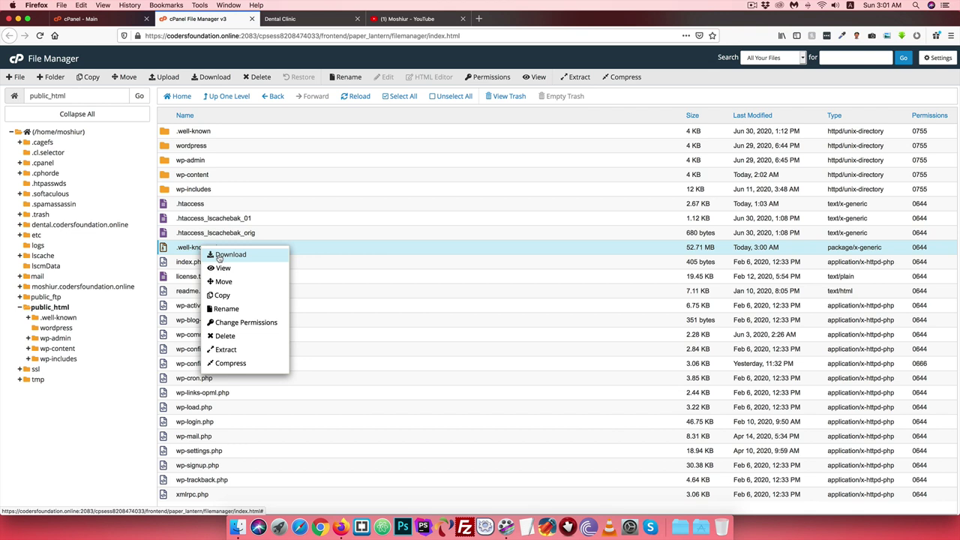
left_click(659, 79)
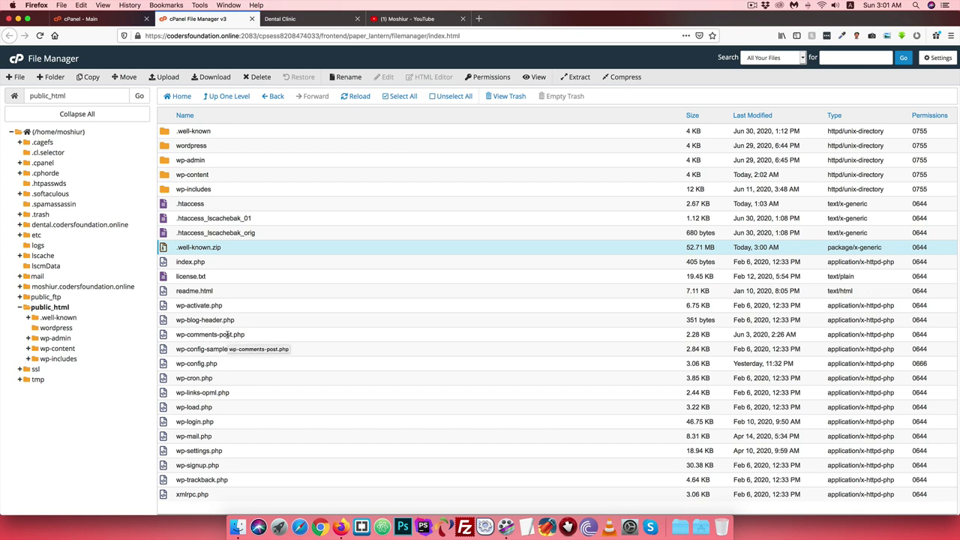
Step: Examine the database name in wp-config.php in the code editor and close the file without changes
right_click(180, 364)
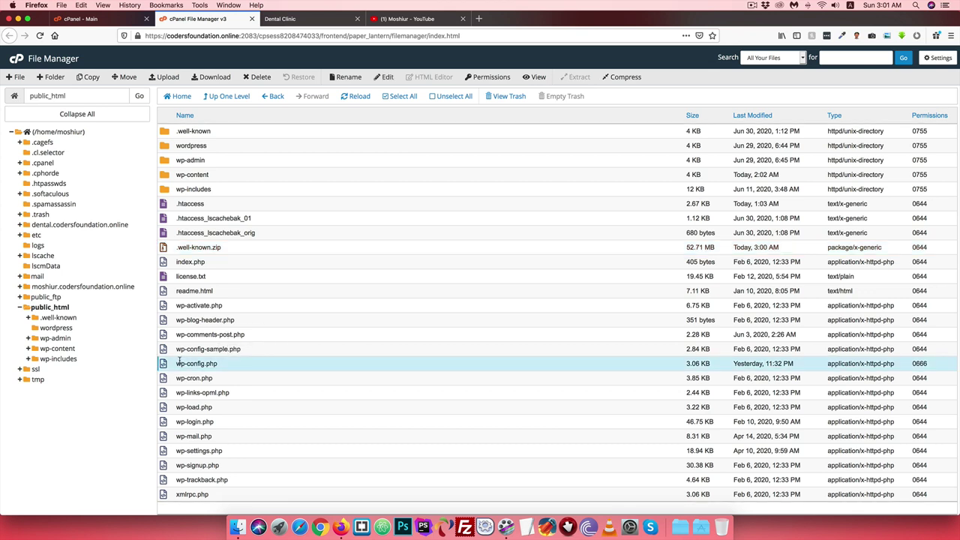
left_click(200, 397)
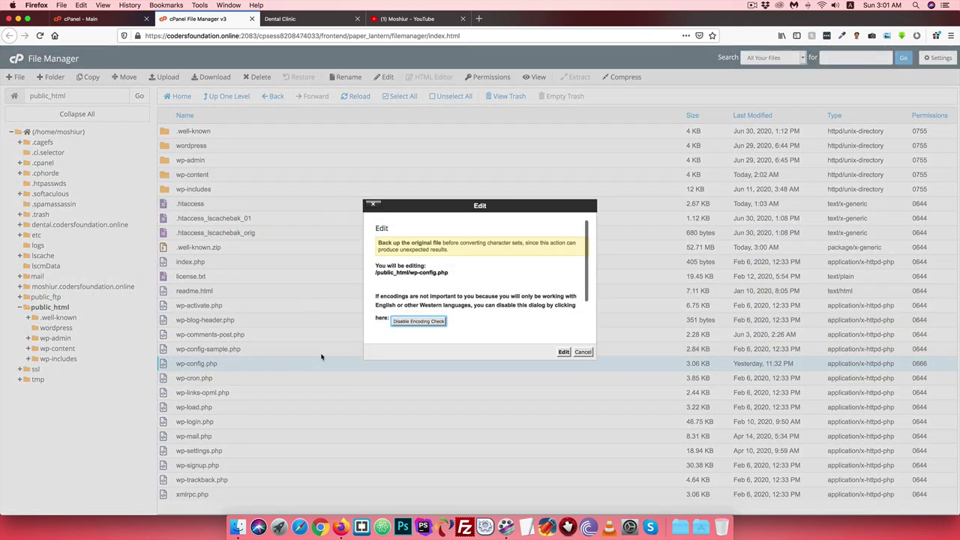
left_click(563, 353)
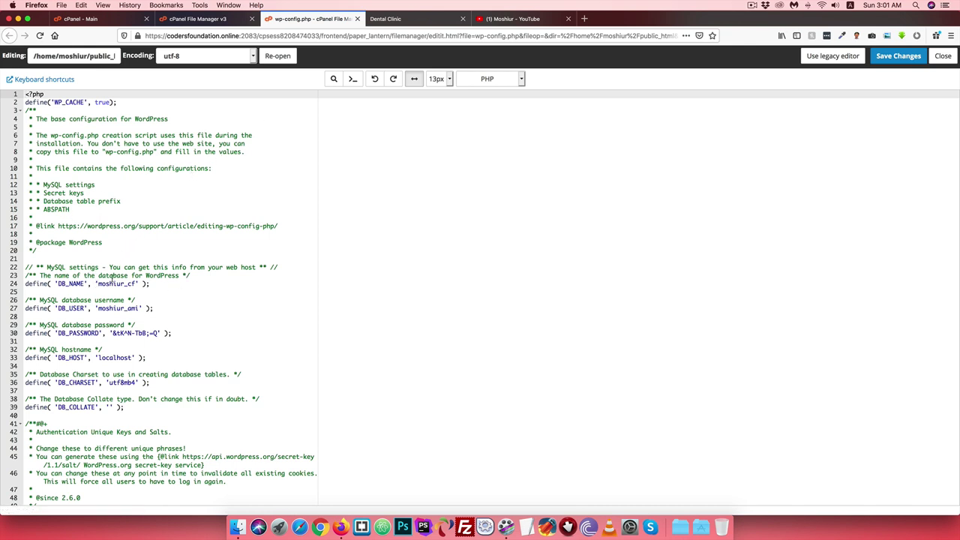
left_click(358, 19)
Step: Try to export the site's WordPress database from phpMyAdmin with the Quick method in SQL format
left_click(96, 21)
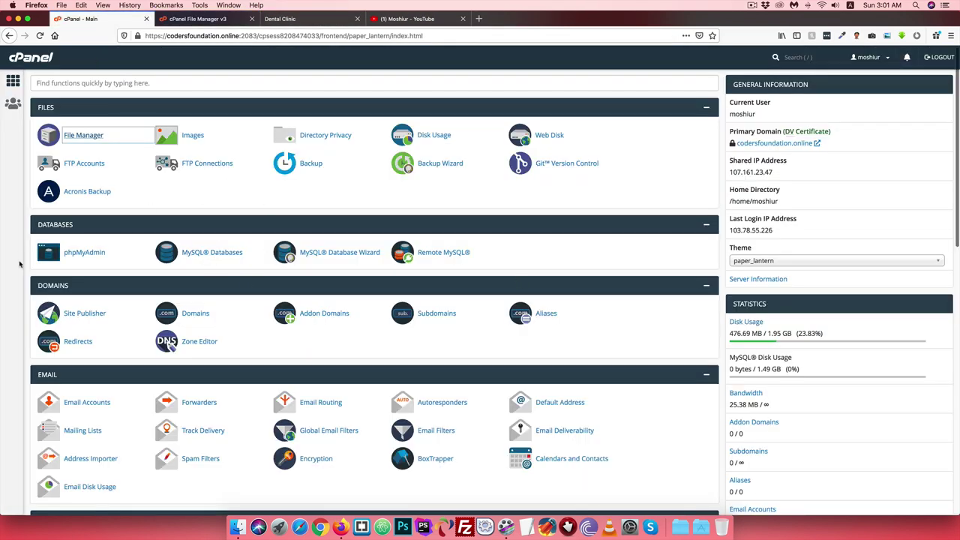
left_click(75, 255)
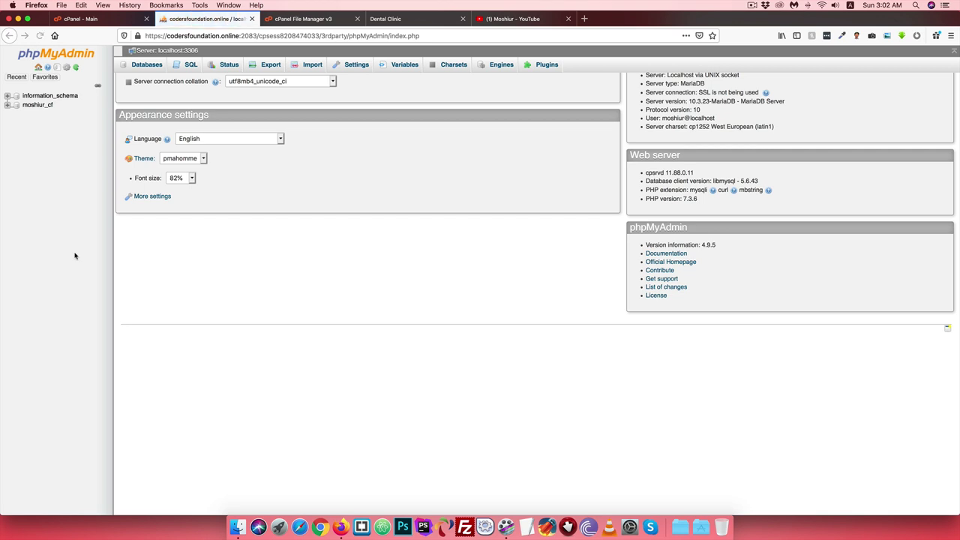
left_click(28, 107)
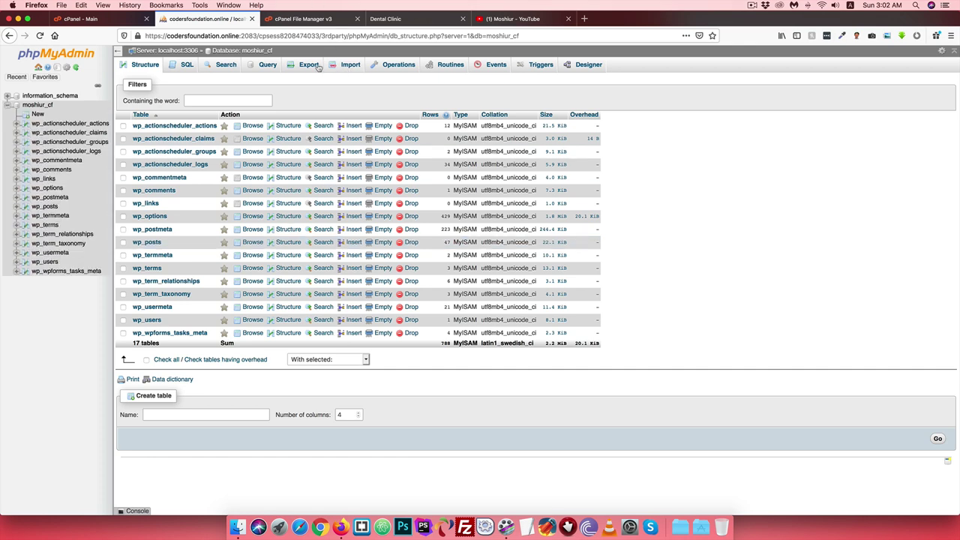
left_click(318, 67)
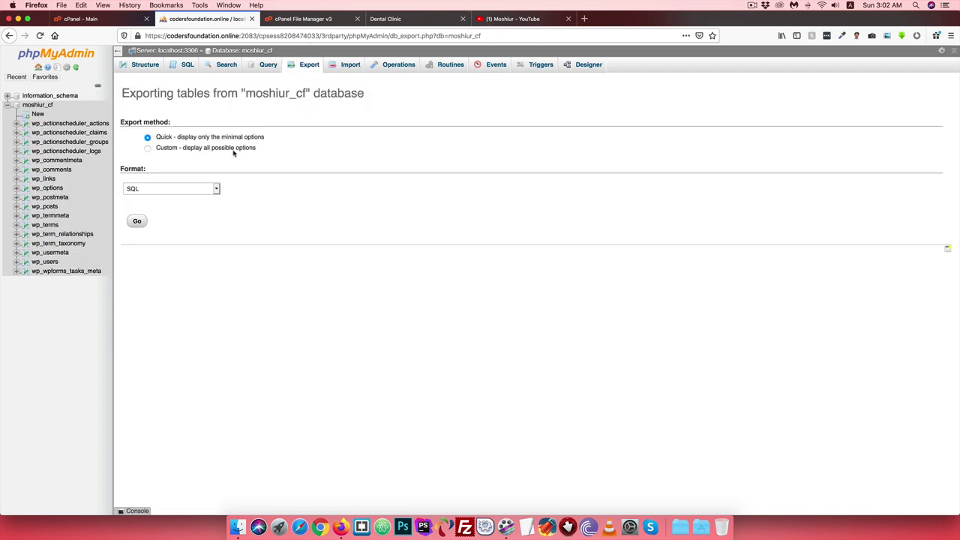
left_click(137, 221)
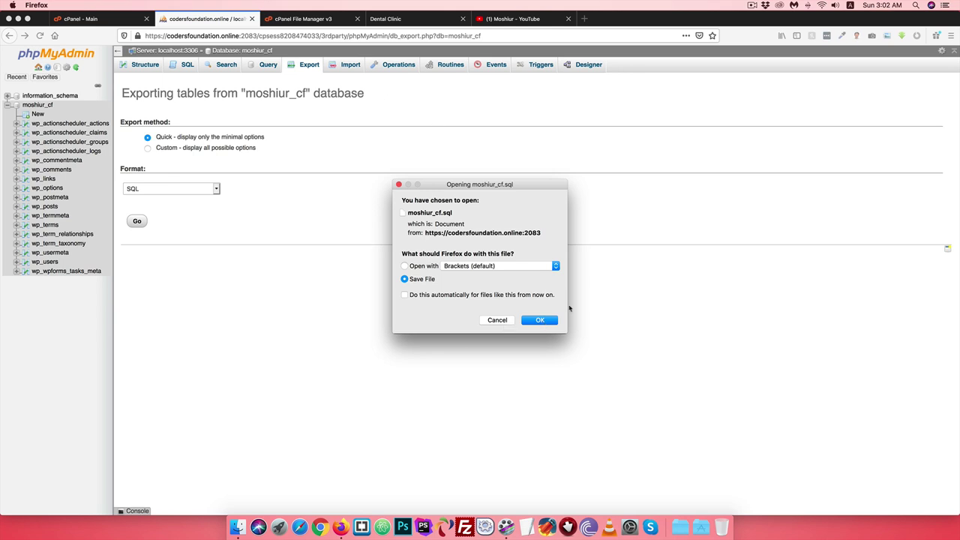
left_click(500, 321)
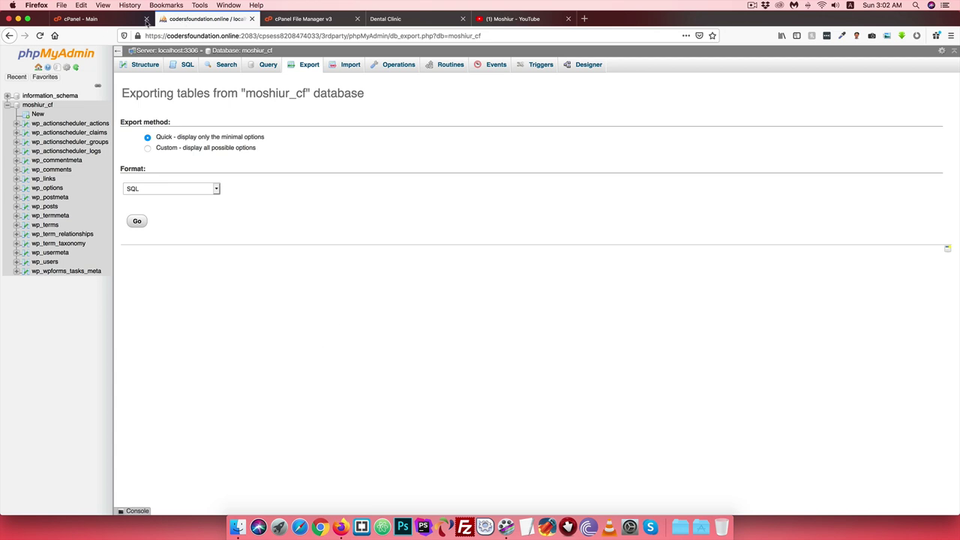
Step: Create a subdomain of codersfoundation.online named with the cPanel account's username, keep the suggested document root, and return to the subdomain list
left_click(91, 21)
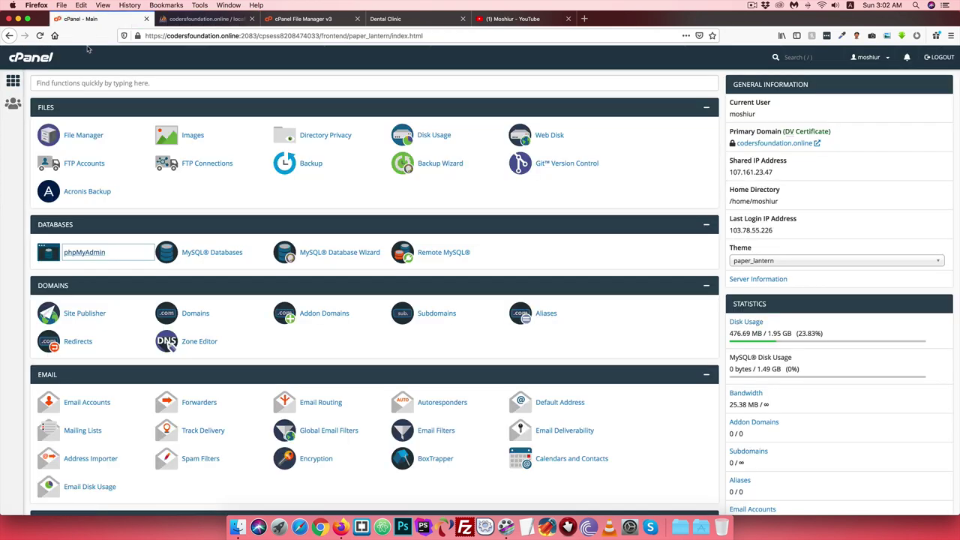
left_click(5, 272)
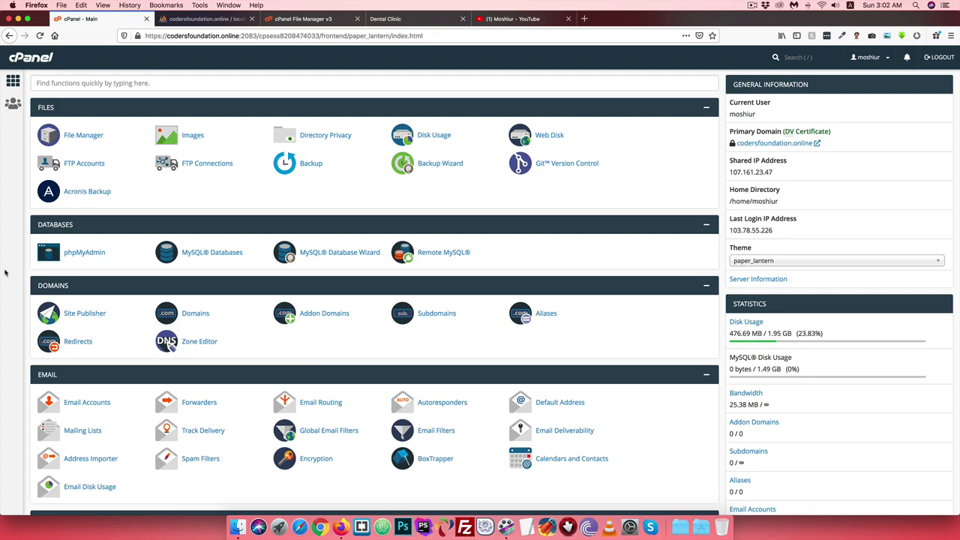
scroll(4, 272, "down", 10)
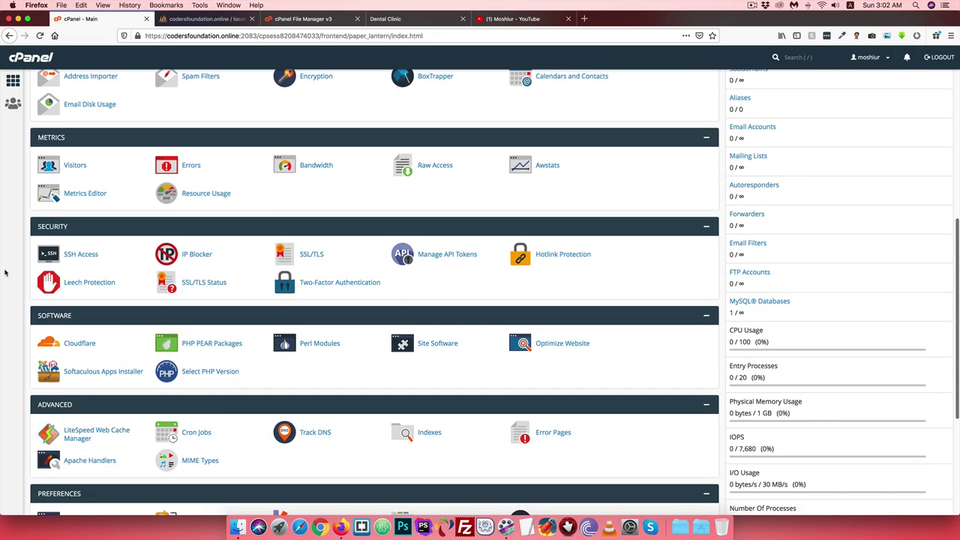
scroll(5, 273, "up", 10)
scroll(5, 272, "down", 2)
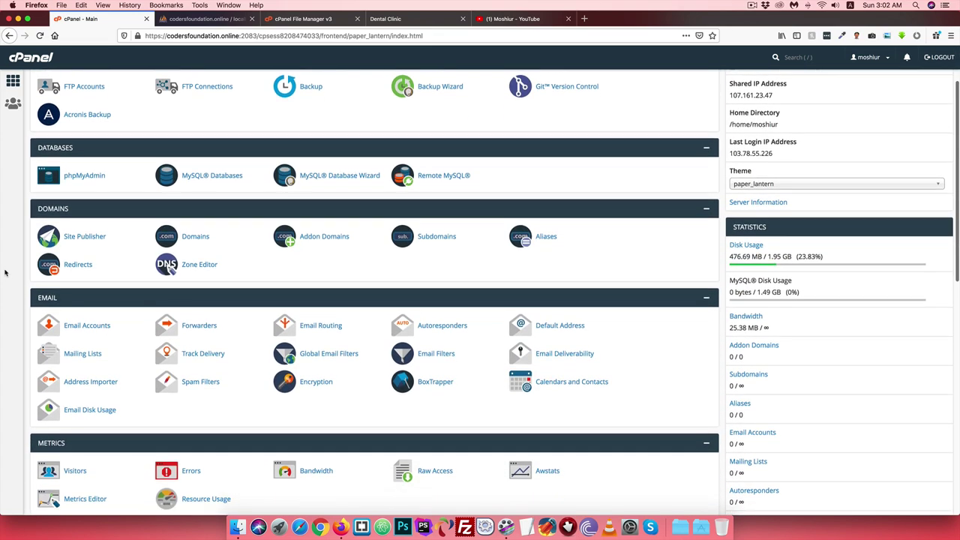
left_click(428, 239)
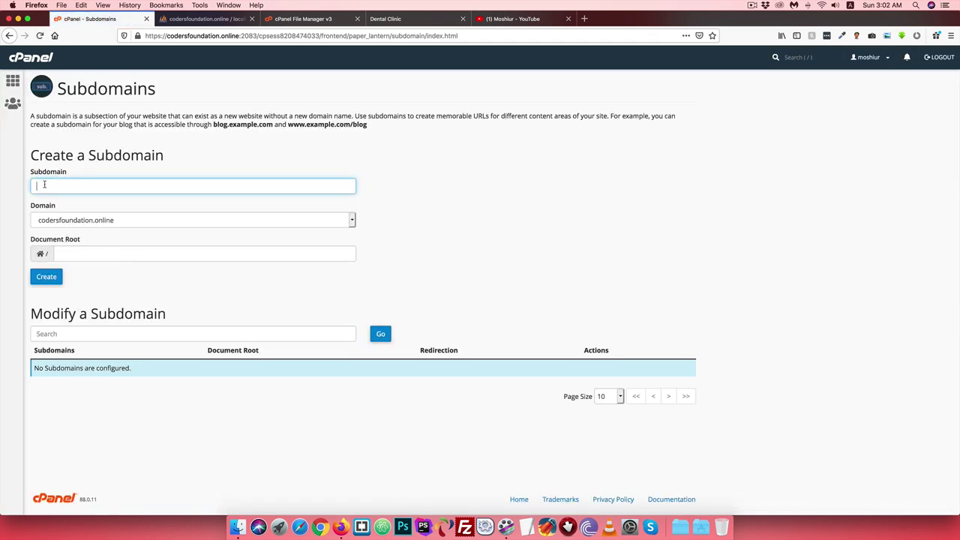
left_click(44, 184)
left_click(41, 227)
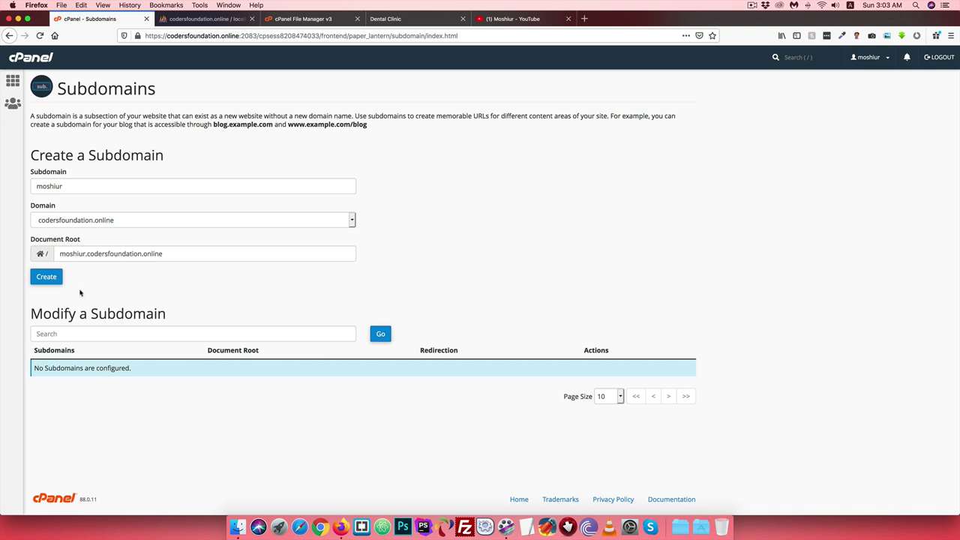
left_click(45, 277)
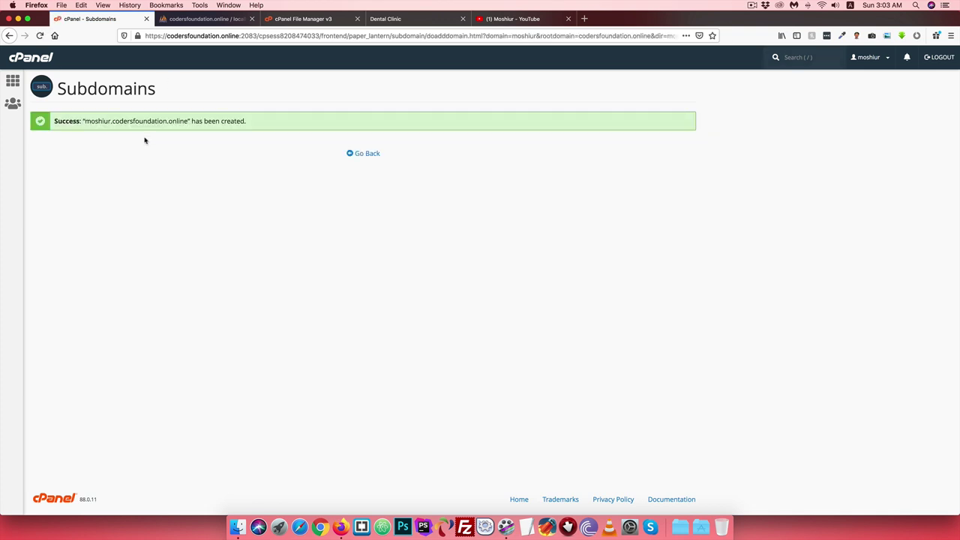
left_click(367, 155)
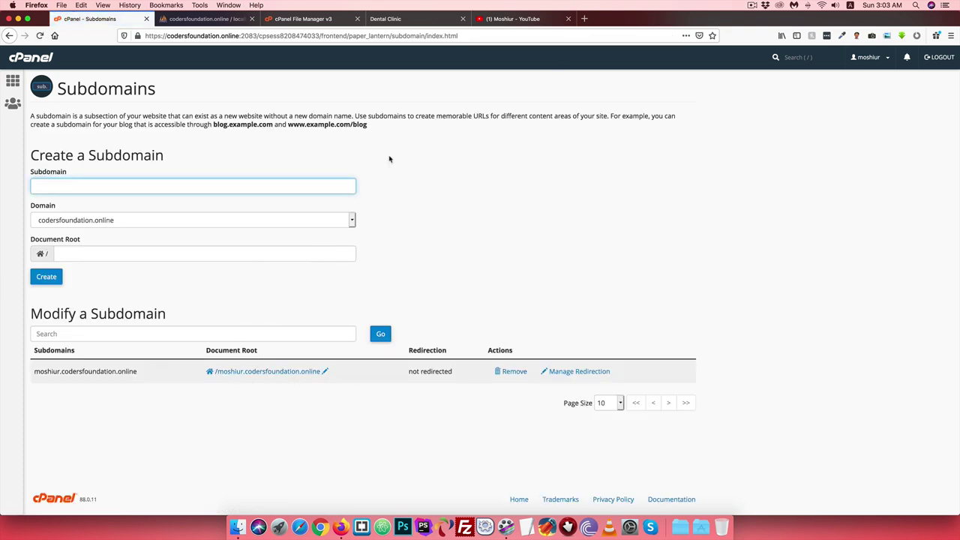
Step: Visit the new codersfoundation.online subdomain in a separate browser tab to check what it serves, and return to the subdomain list
left_click(585, 19)
type("m")
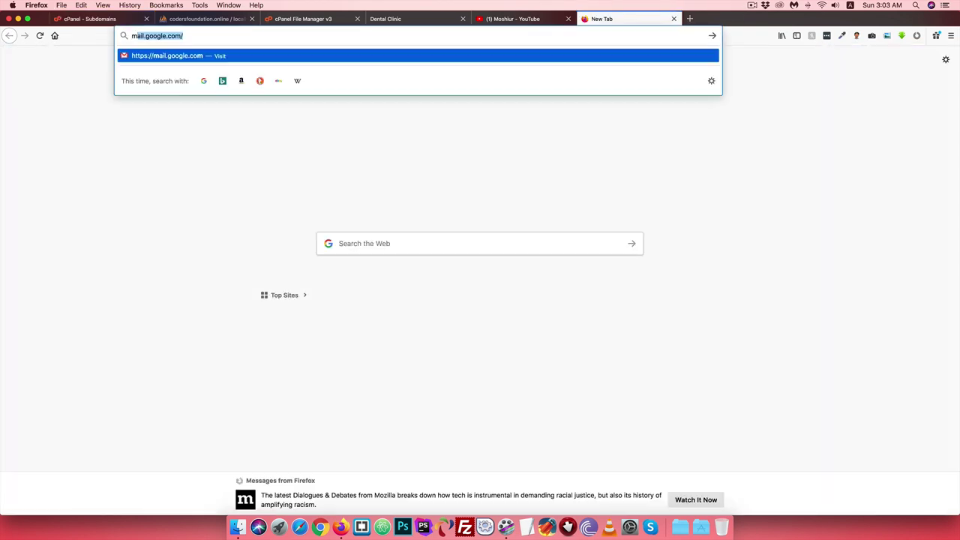
type("oshiur")
type(".code")
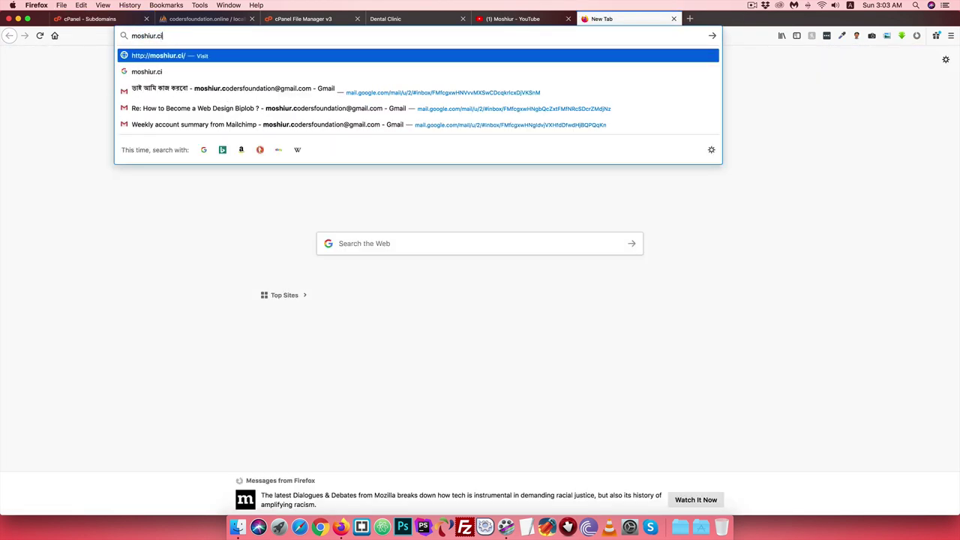
type("rs")
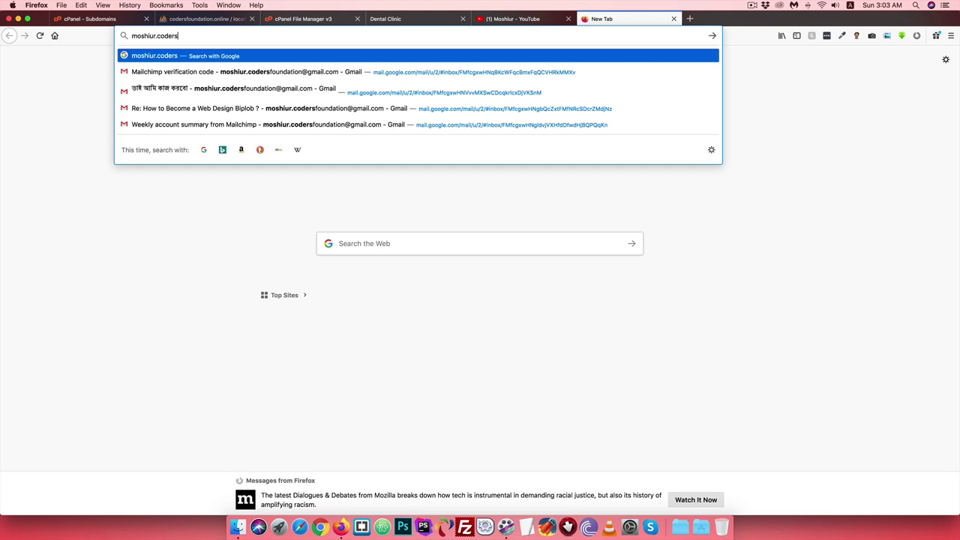
type("foundation.o")
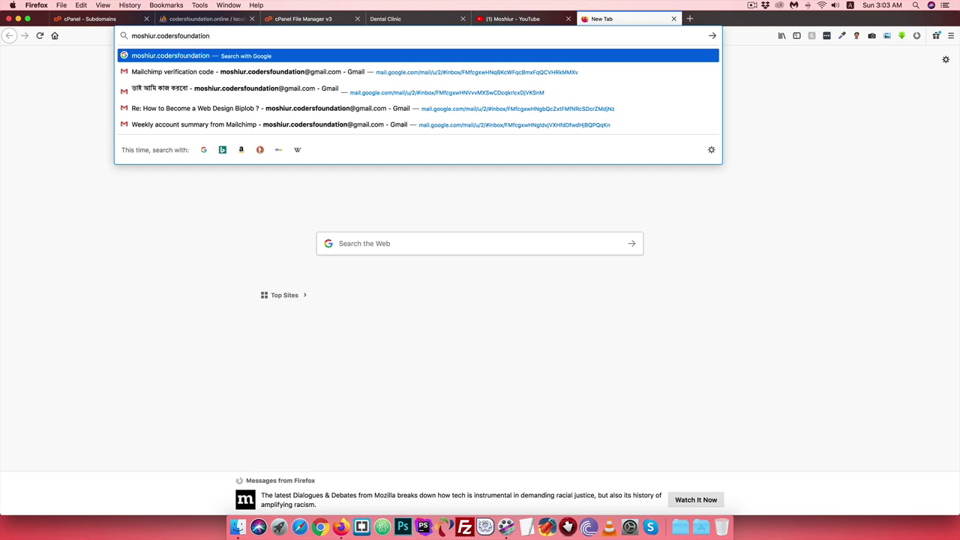
type("nline")
key("Return")
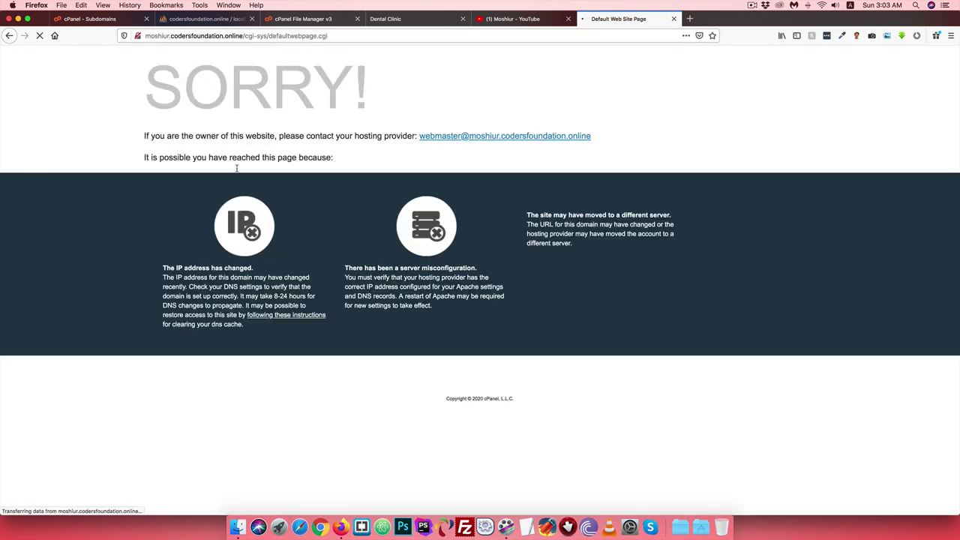
left_click(376, 21)
key("ctrl+Tab")
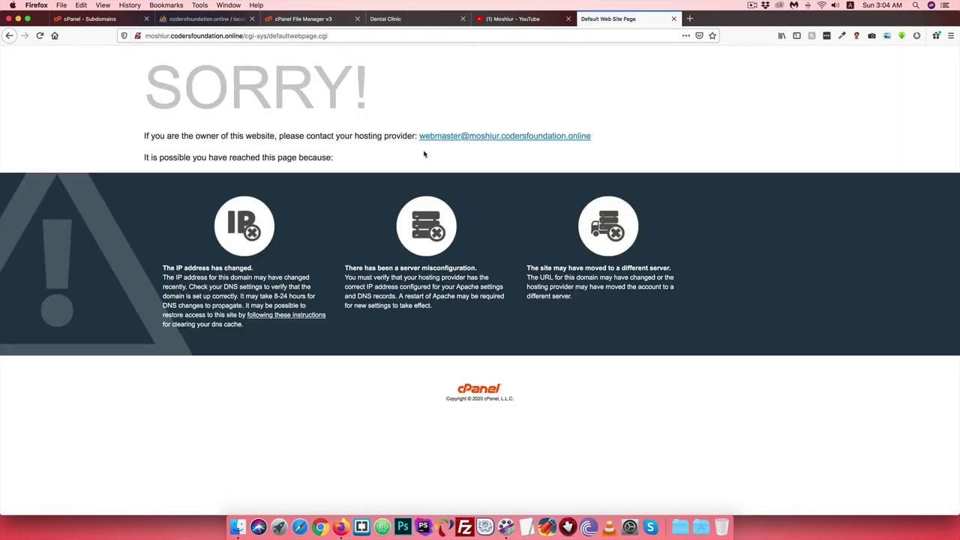
key("ctrl+Tab")
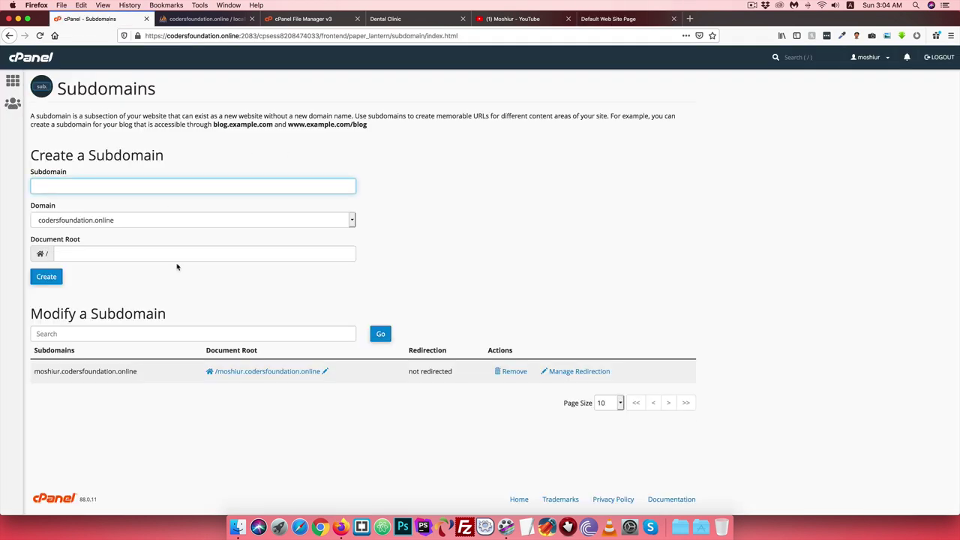
Step: Open the new subdomain's document root folder in the cPanel File Manager
left_click(30, 59)
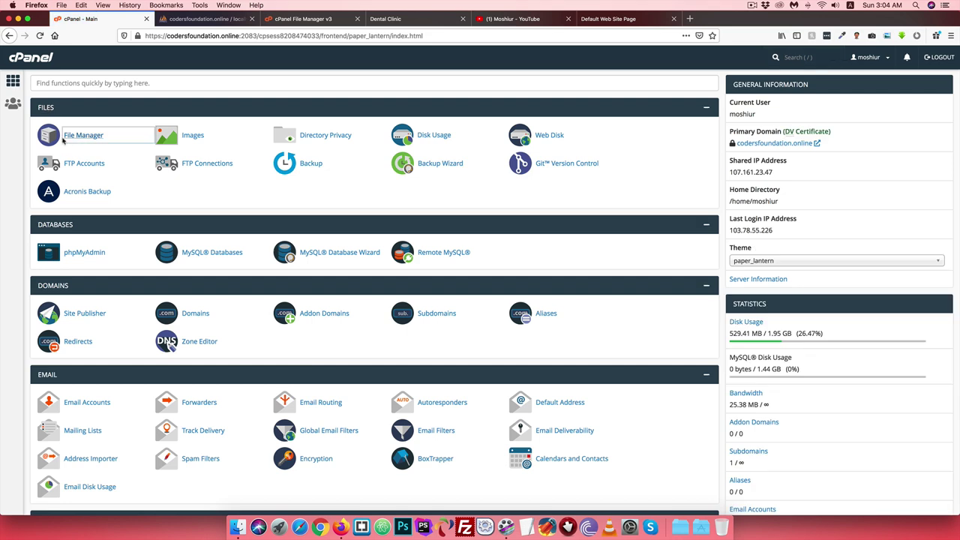
left_click(63, 139)
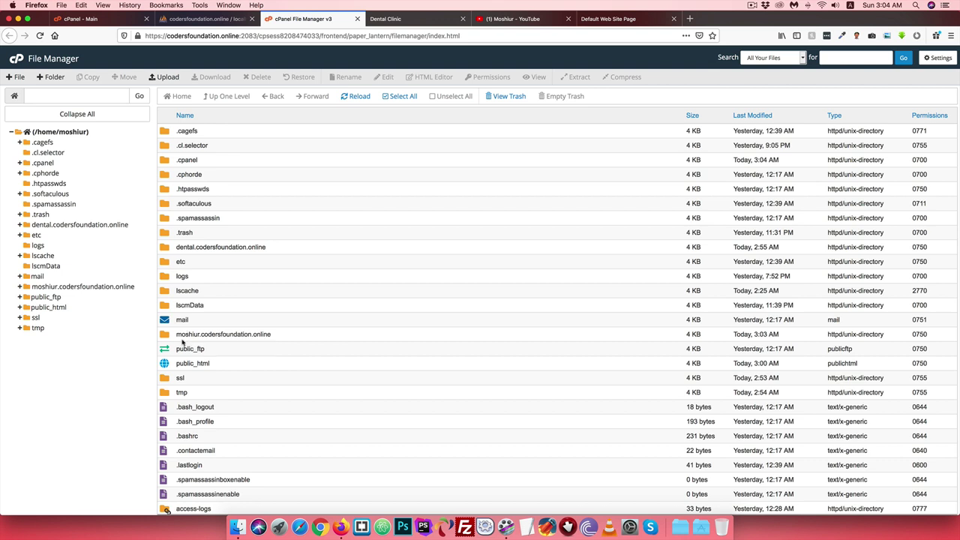
double_click(165, 336)
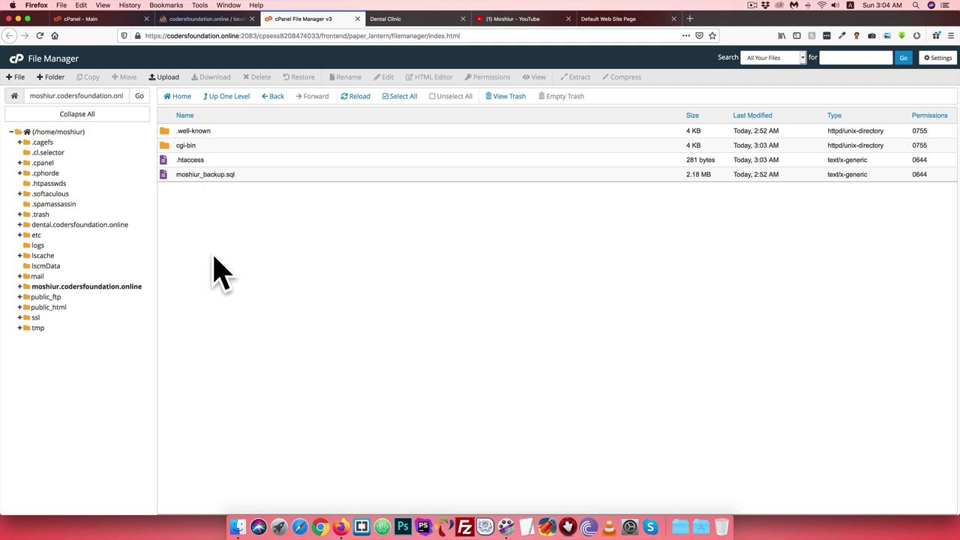
Step: Permanently delete all files and folders in the subdomain's document root, skipping the trash, after checking that hidden files are shown
left_click(395, 96)
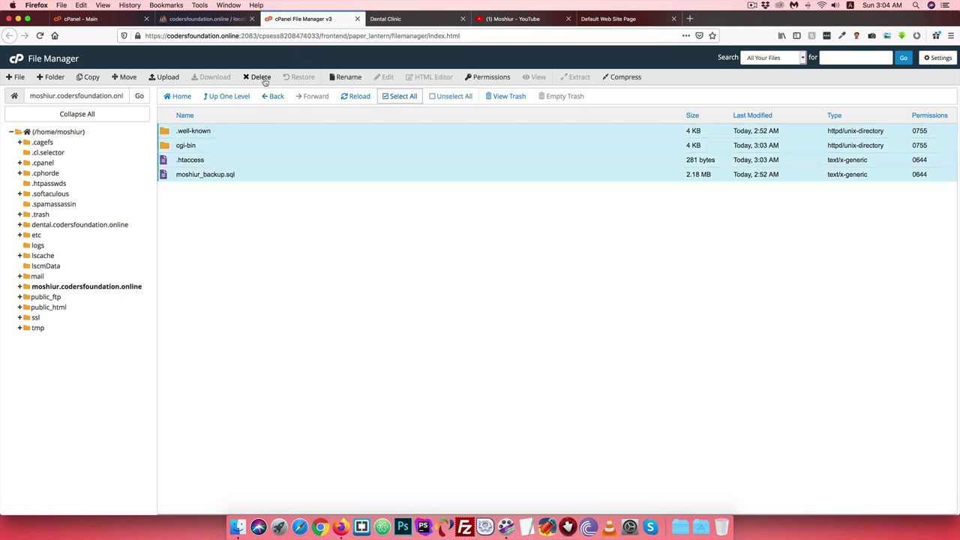
left_click(938, 57)
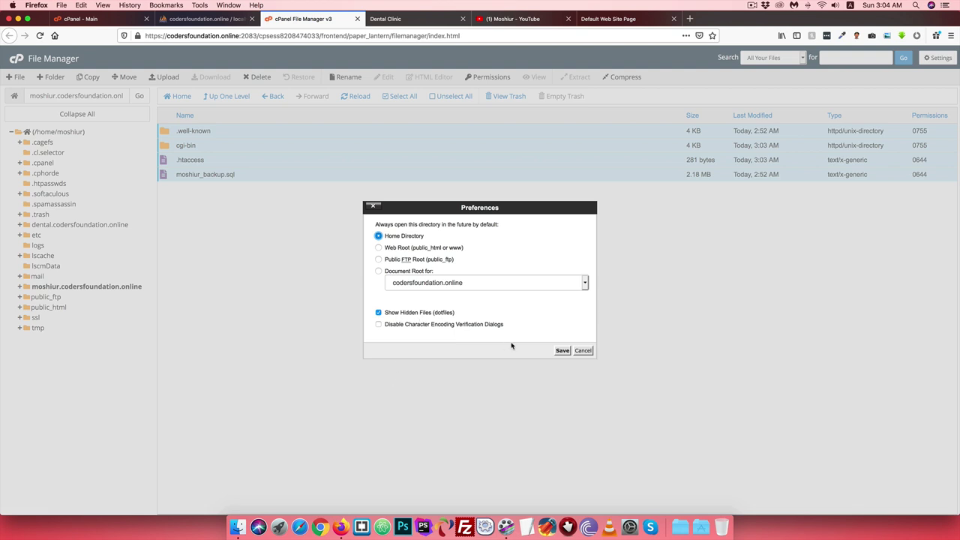
left_click(583, 351)
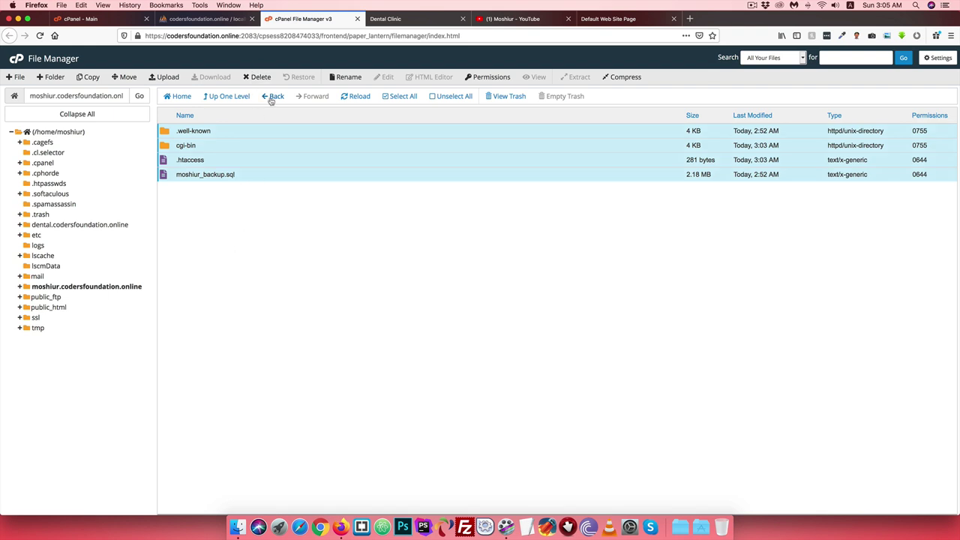
left_click(248, 77)
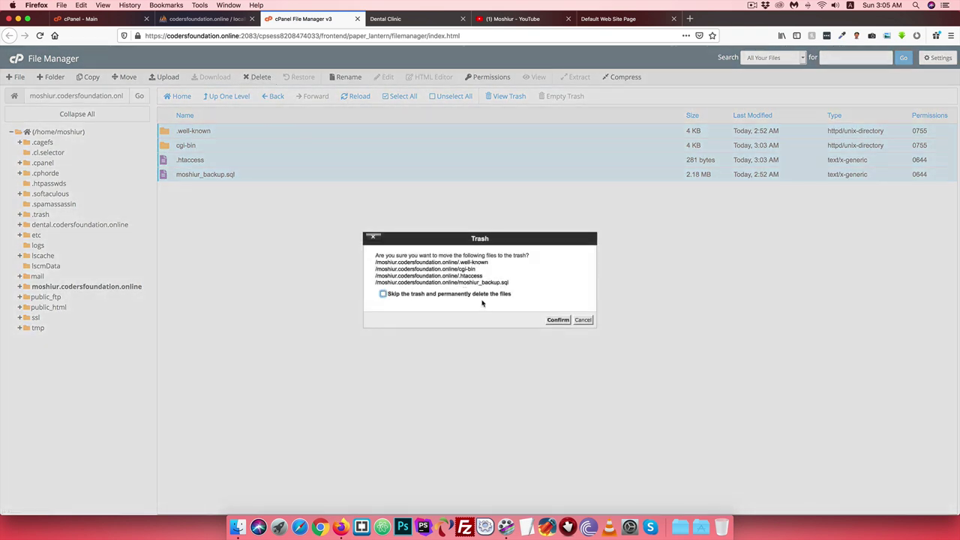
left_click(454, 294)
left_click(549, 319)
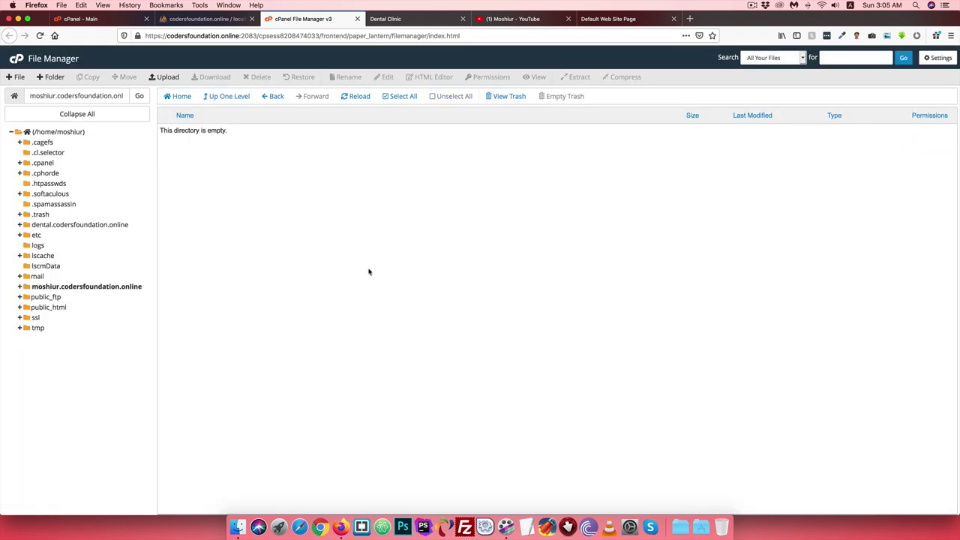
Step: Upload well-known.zip from the Downloads folder to the subdomain's document root
left_click(168, 77)
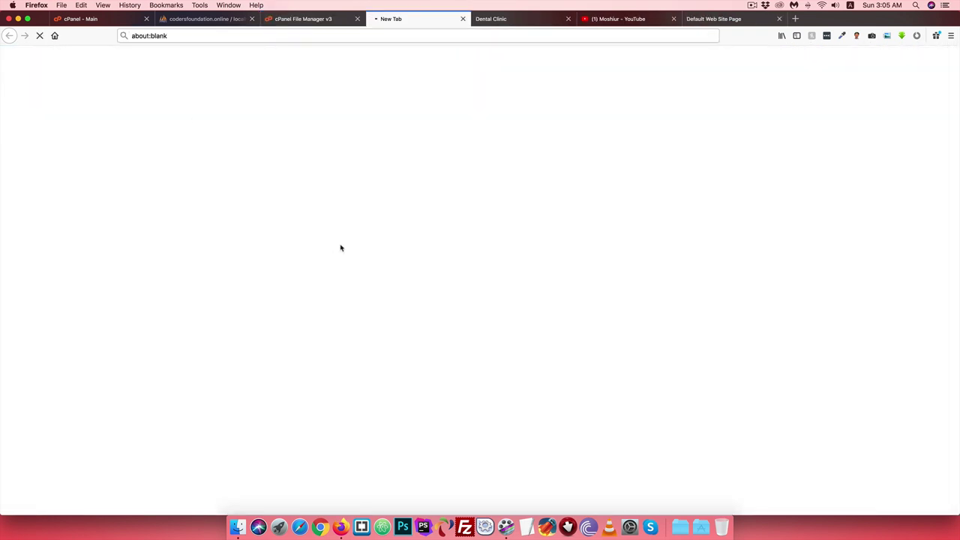
left_click(486, 216)
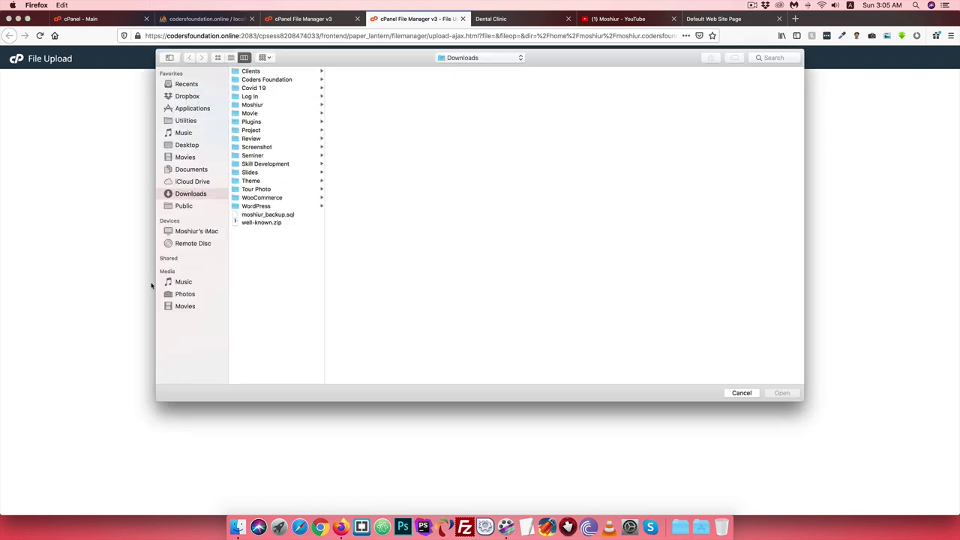
left_click(250, 218)
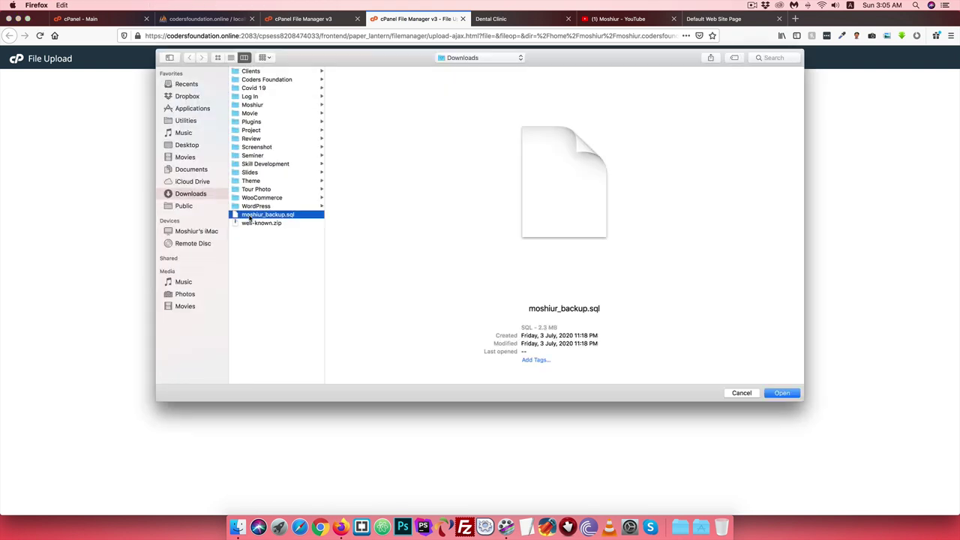
left_click(262, 223)
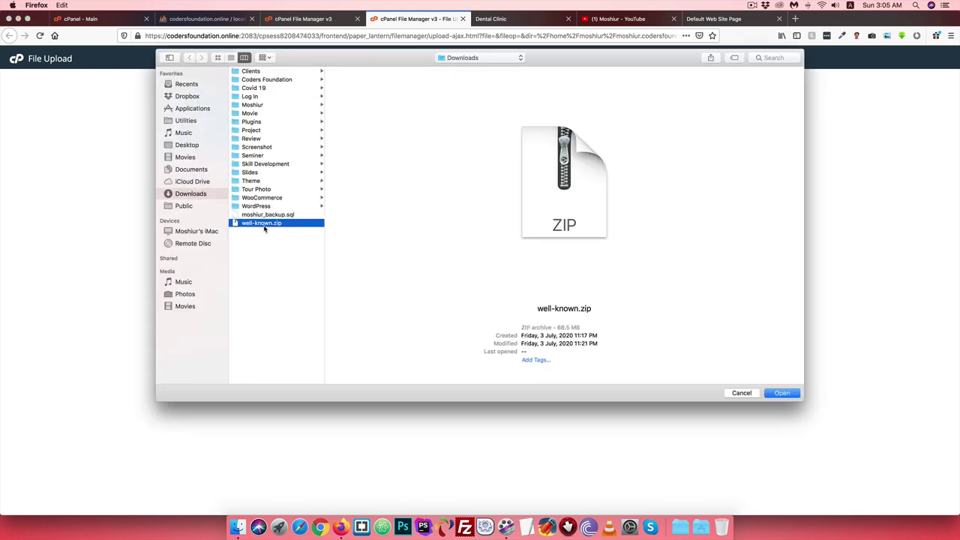
left_click(783, 393)
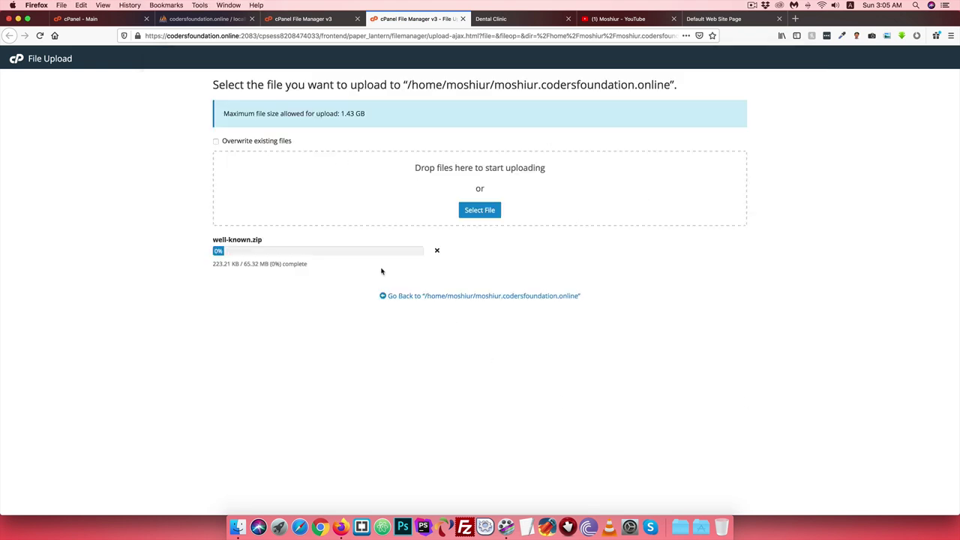
Step: Create a MySQL database with the name "me" after the account prefix and return to the MySQL Databases overview
left_click(82, 19)
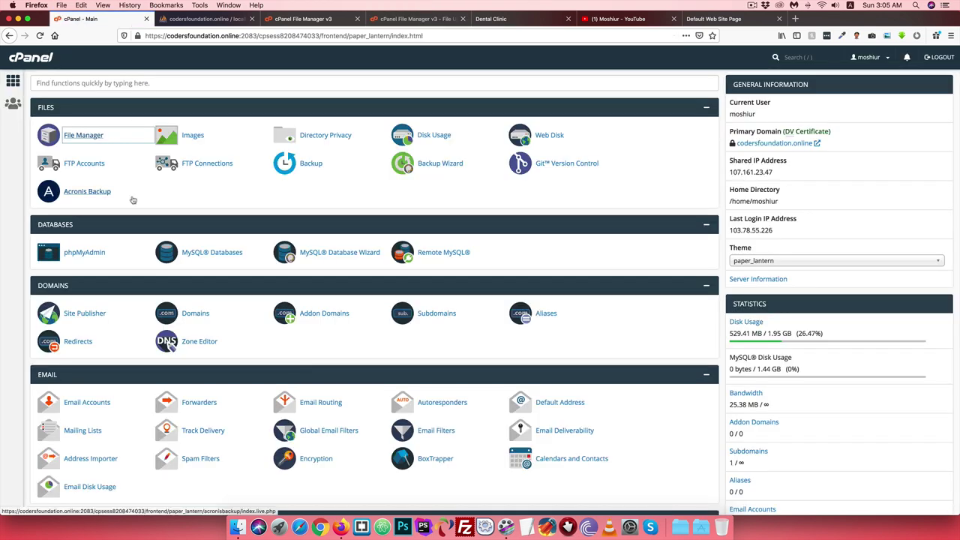
scroll(11, 235, "down", 3)
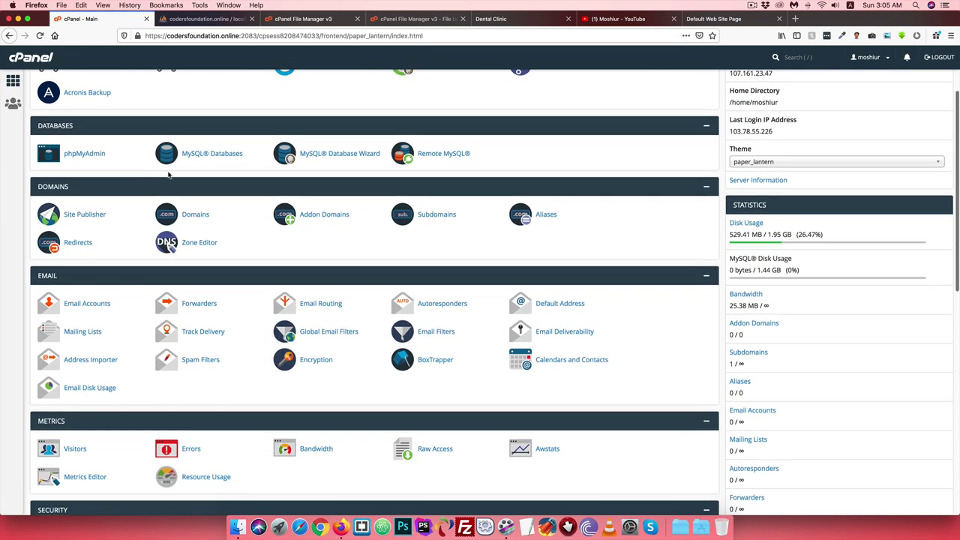
left_click(197, 153)
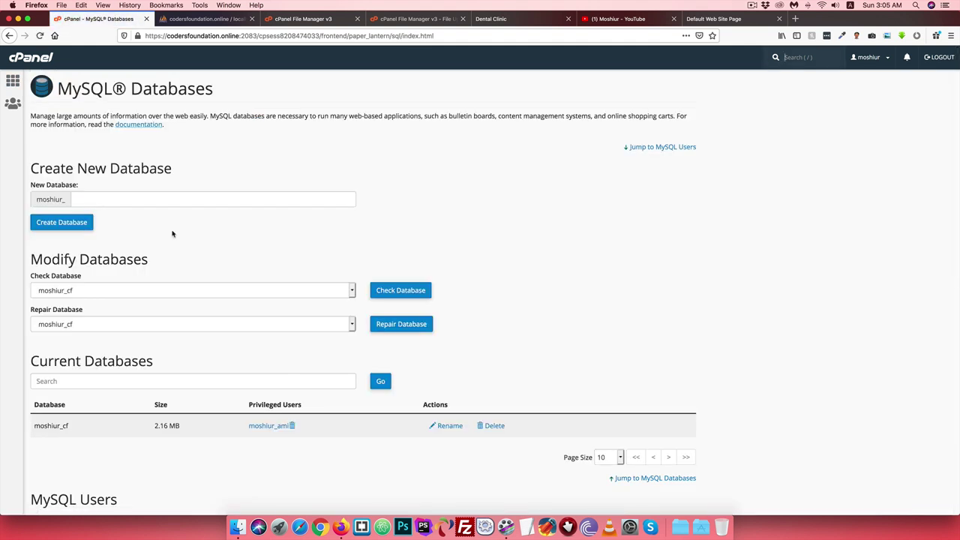
left_click(75, 199)
type("me")
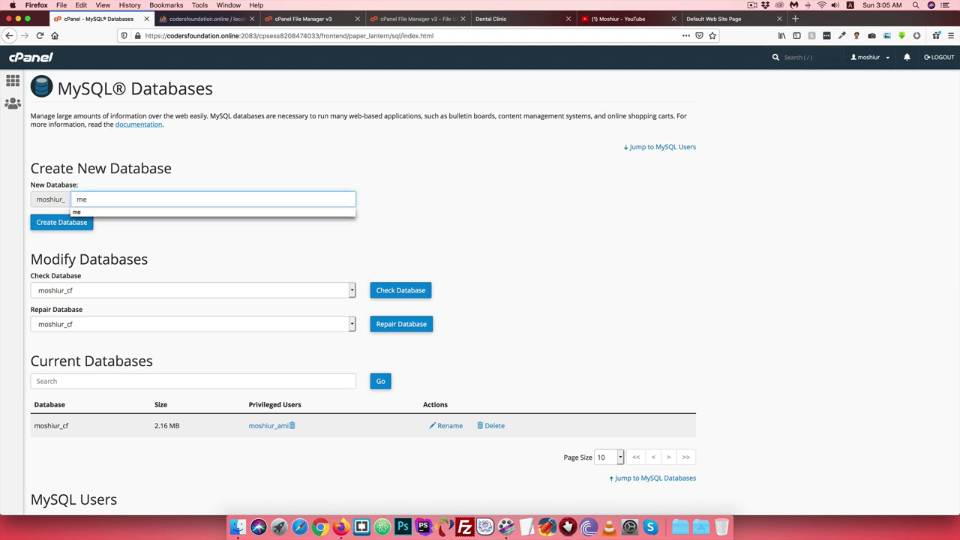
left_click(45, 224)
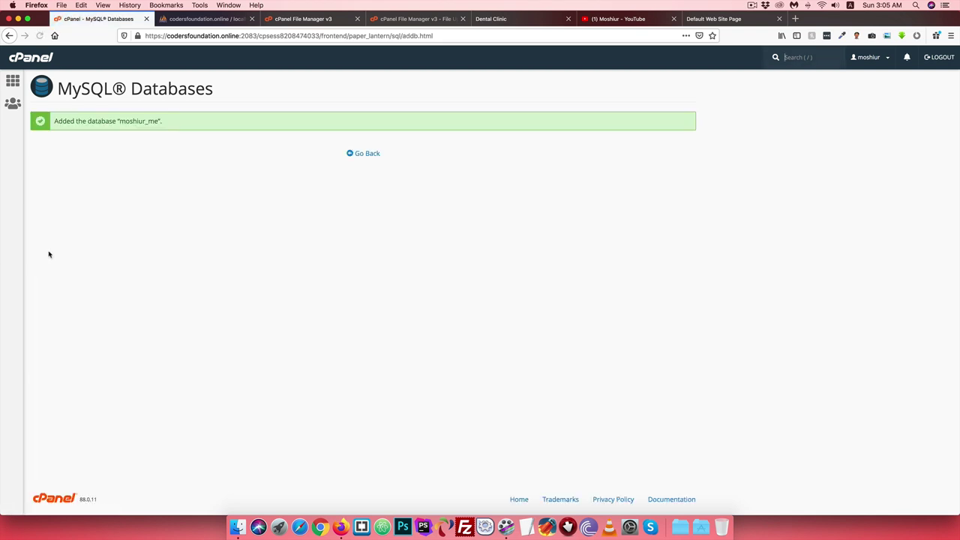
left_click(366, 154)
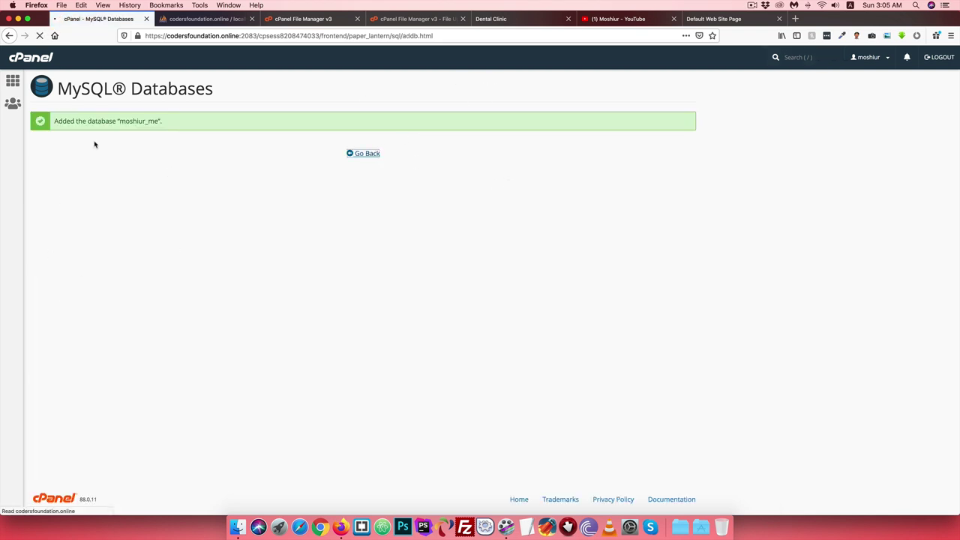
Step: Create a MySQL user named "me" after the account prefix with a generated password, without saving the login in the browser
scroll(103, 247, "down", 10)
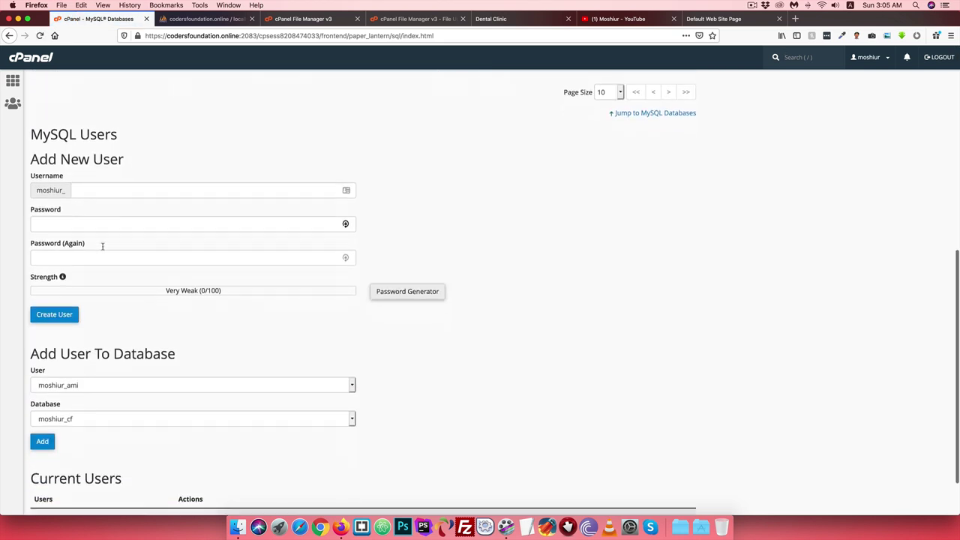
left_click(88, 131)
type("me")
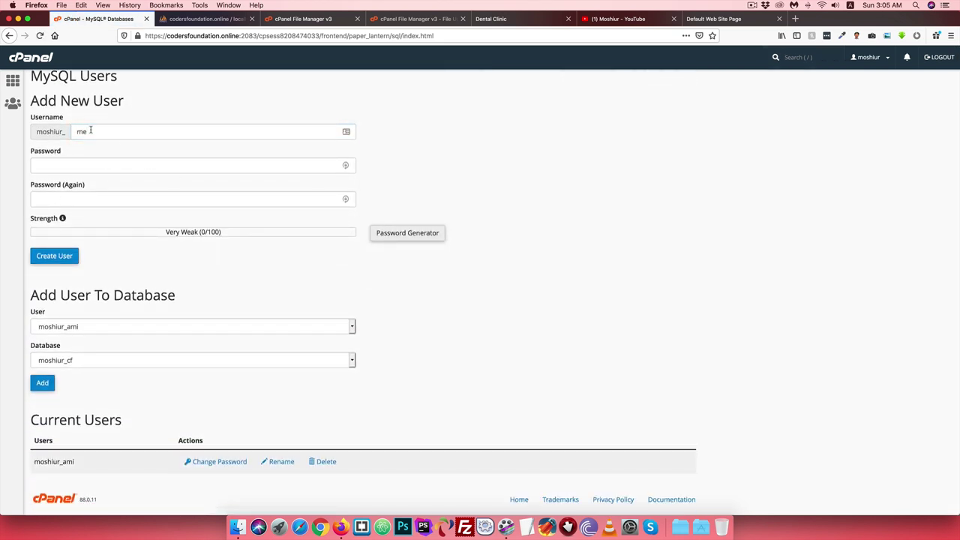
left_click(385, 232)
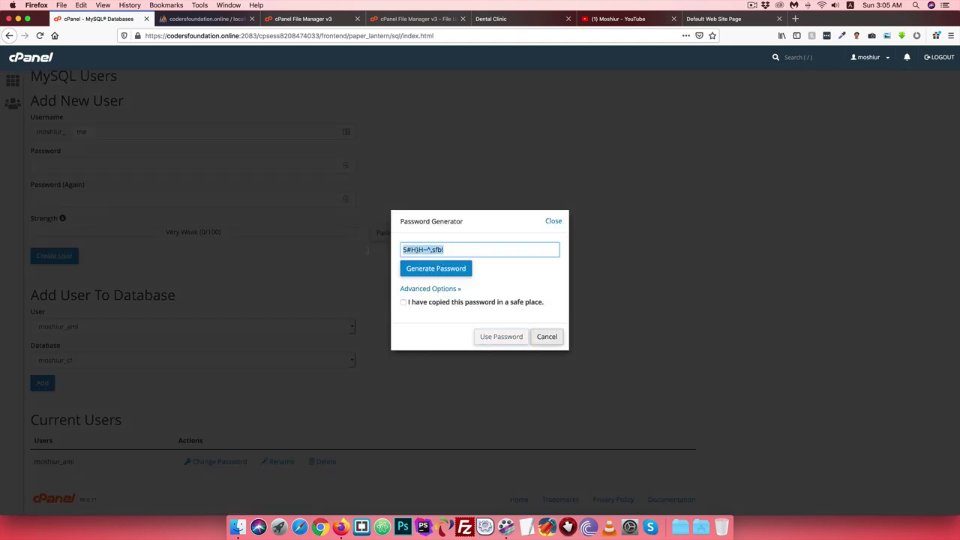
left_click(442, 303)
left_click(496, 336)
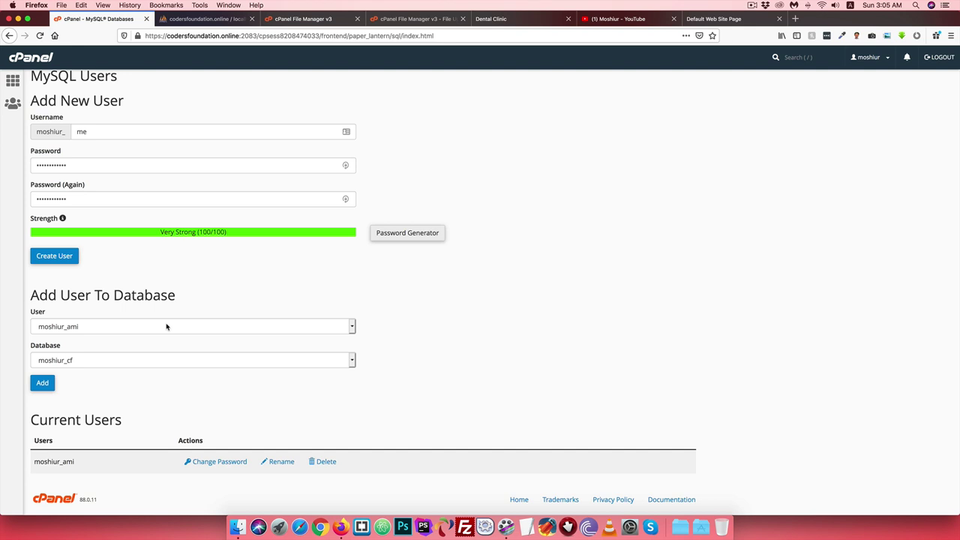
left_click(55, 258)
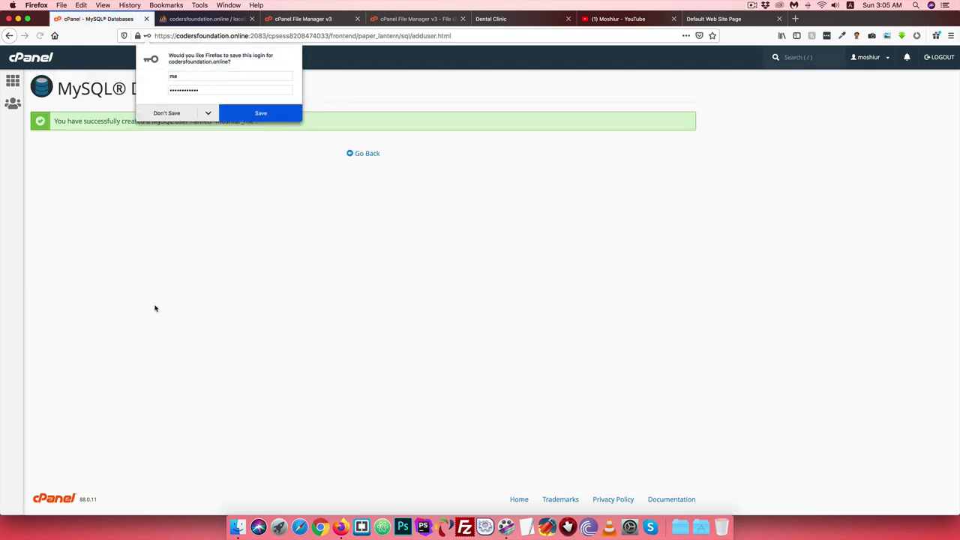
left_click(207, 113)
left_click(174, 114)
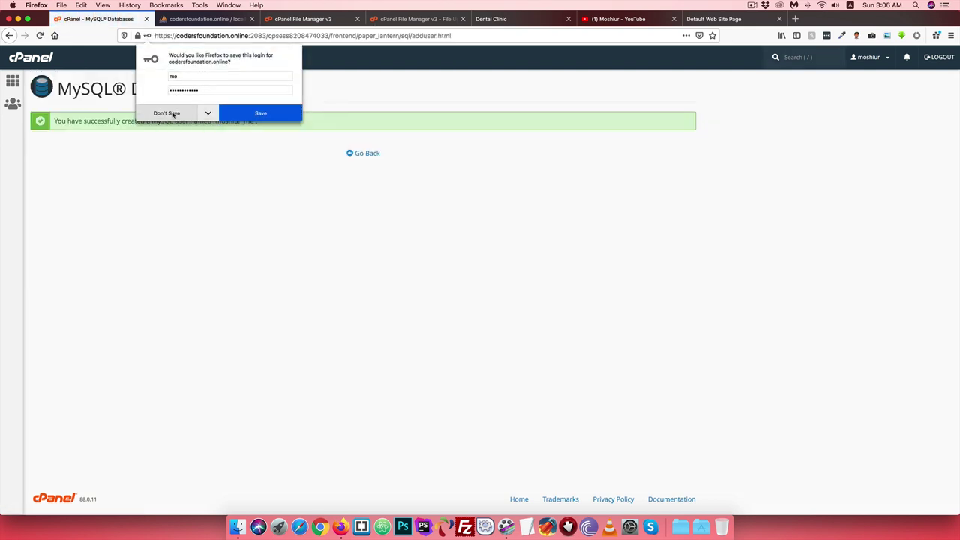
left_click(366, 153)
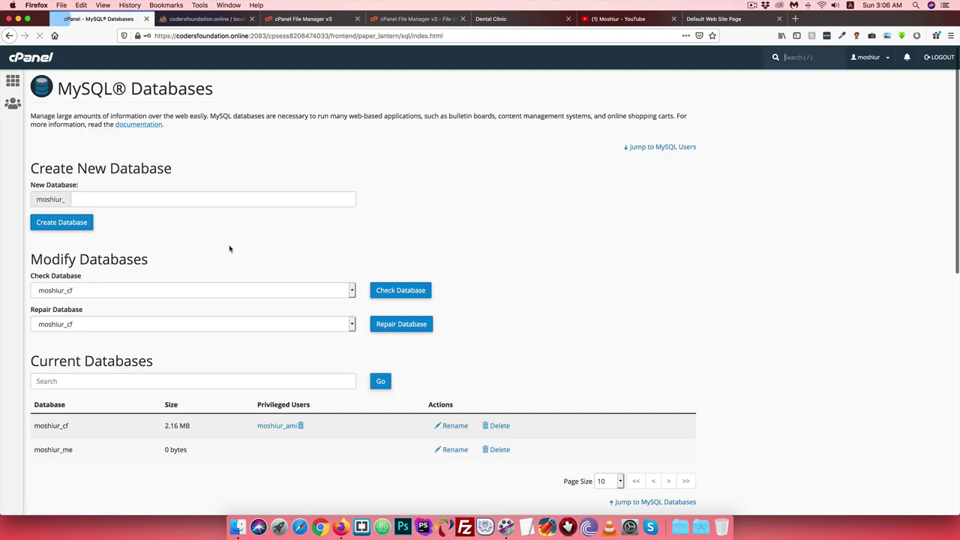
Step: Add the new "me" MySQL user to the new "me" database and grant it all privileges
left_click(74, 302)
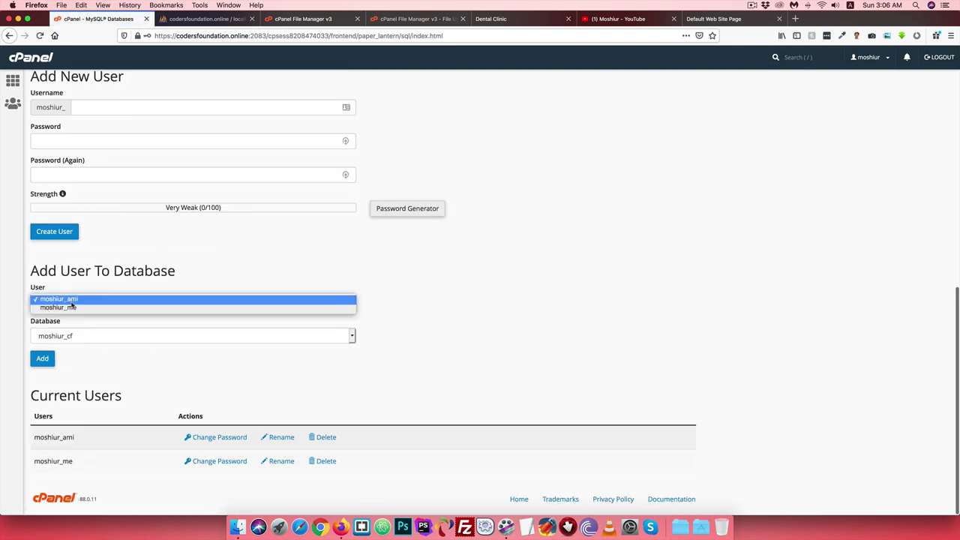
left_click(73, 312)
left_click(69, 336)
left_click(70, 350)
left_click(70, 337)
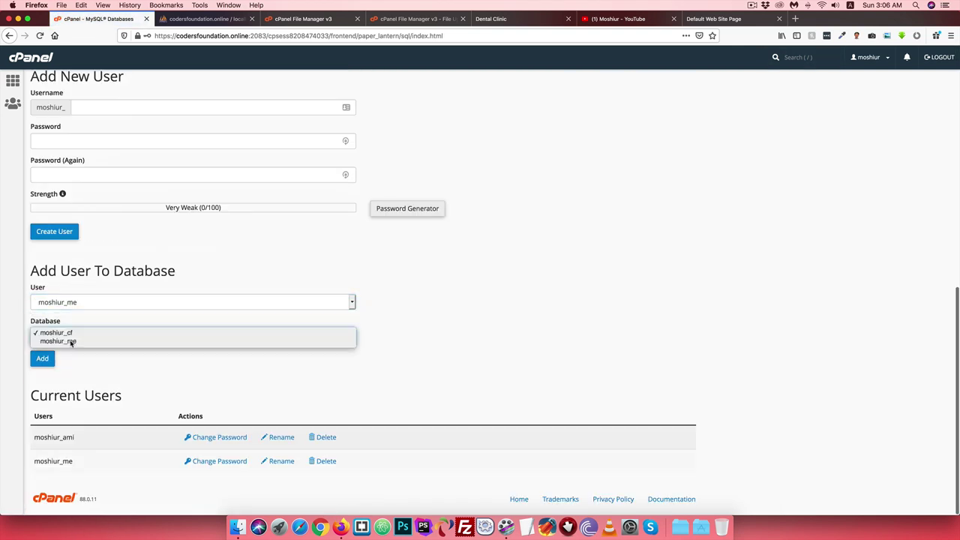
left_click(71, 341)
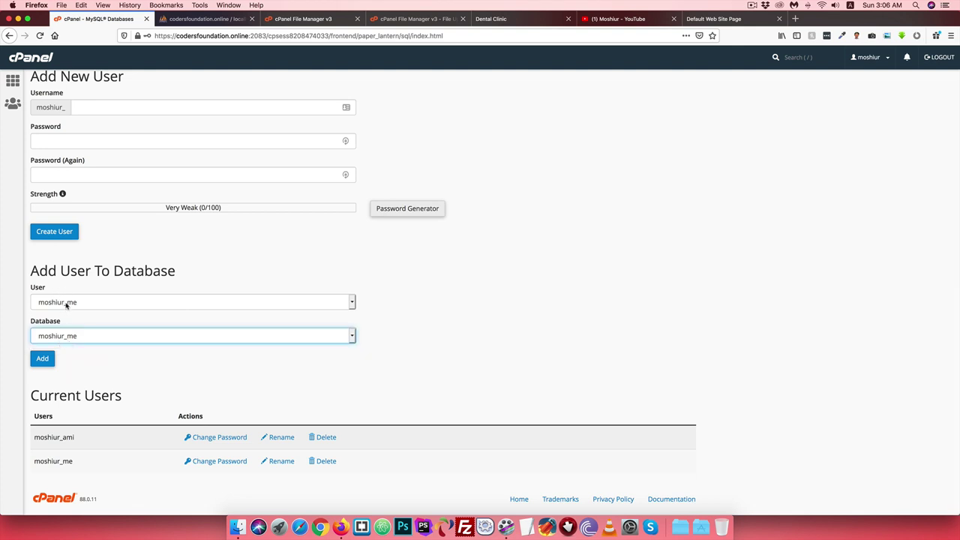
left_click(100, 371)
left_click(42, 359)
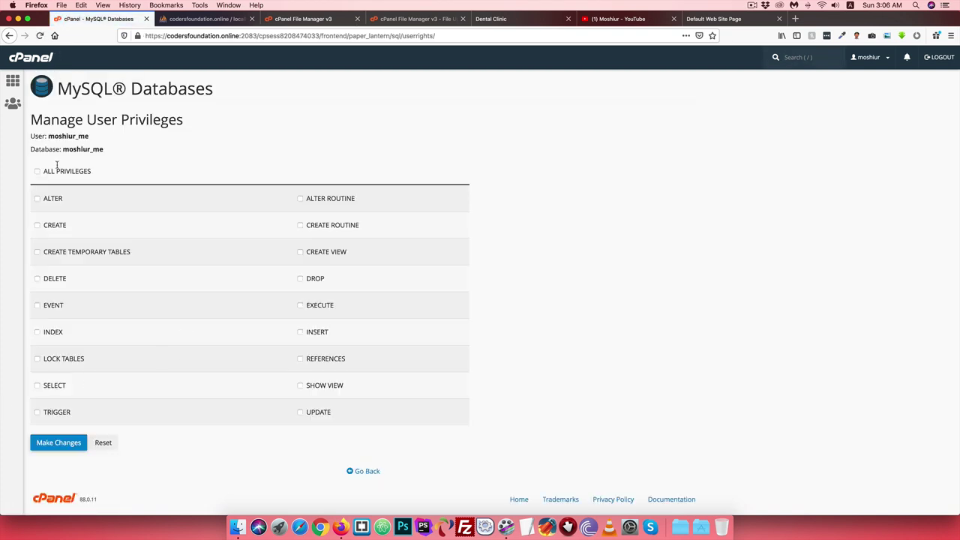
left_click(62, 173)
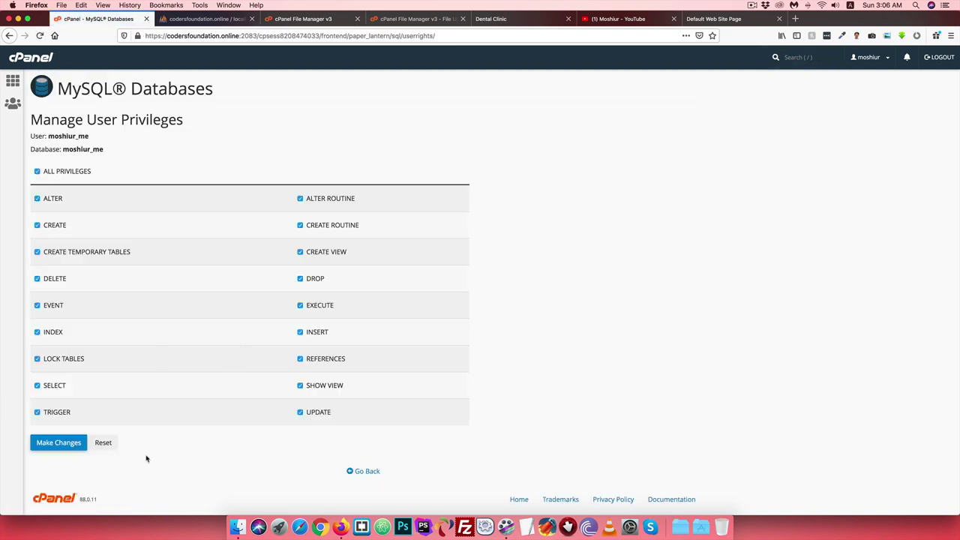
left_click(75, 443)
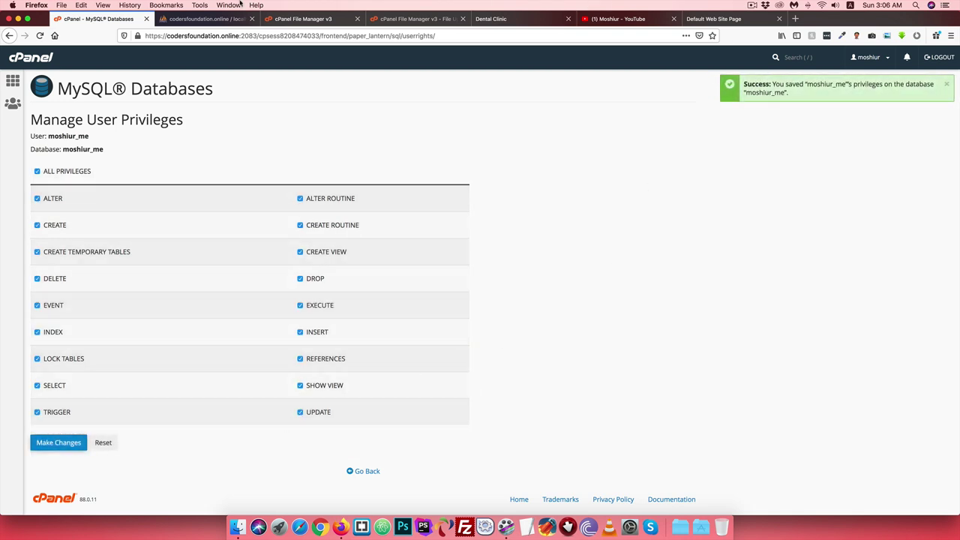
Step: Import the backup .sql file from the Downloads folder into the new "me" database with phpMyAdmin
left_click(26, 61)
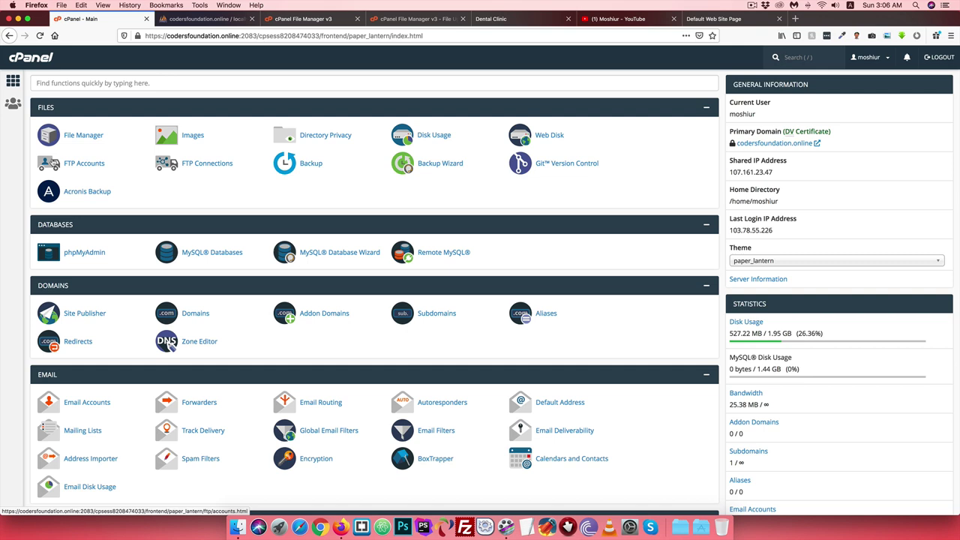
left_click(84, 253)
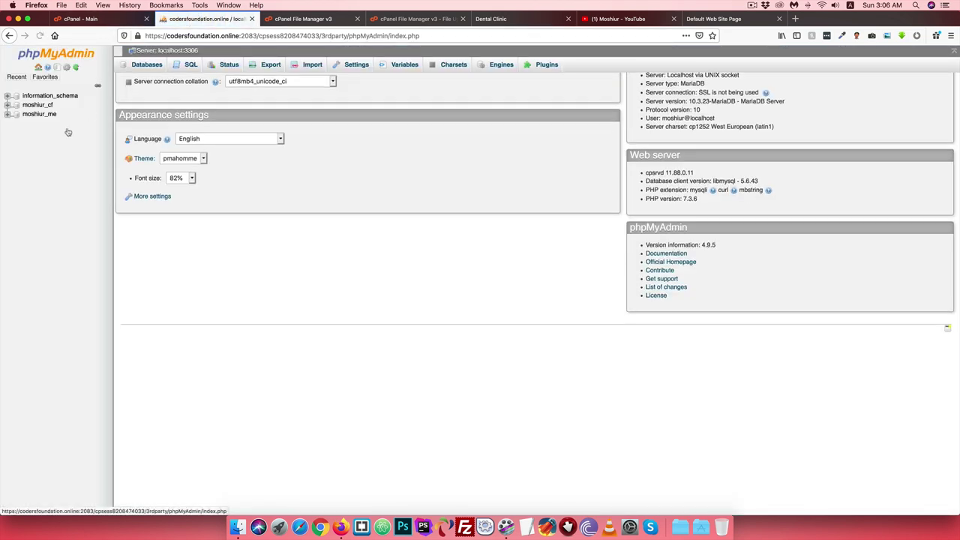
left_click(39, 117)
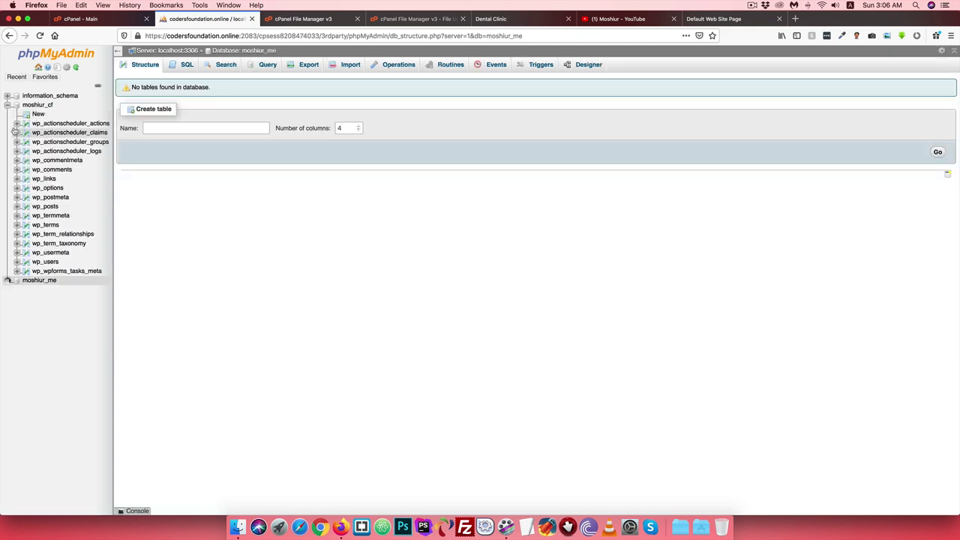
left_click(7, 105)
left_click(39, 116)
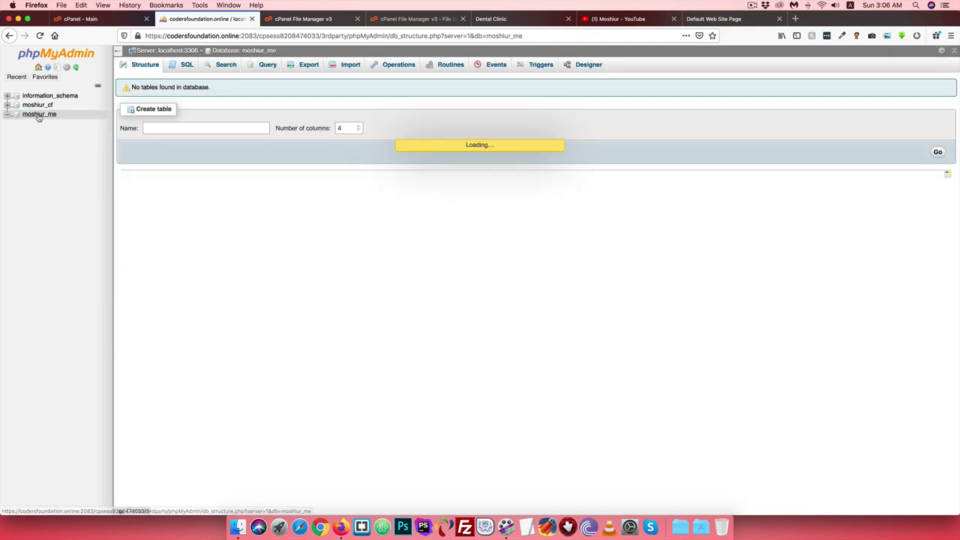
left_click(347, 66)
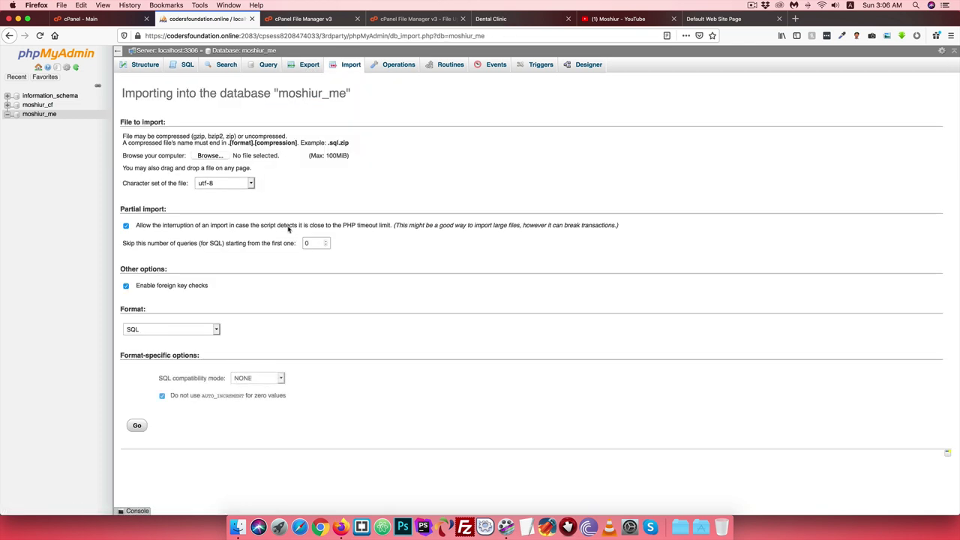
left_click(210, 155)
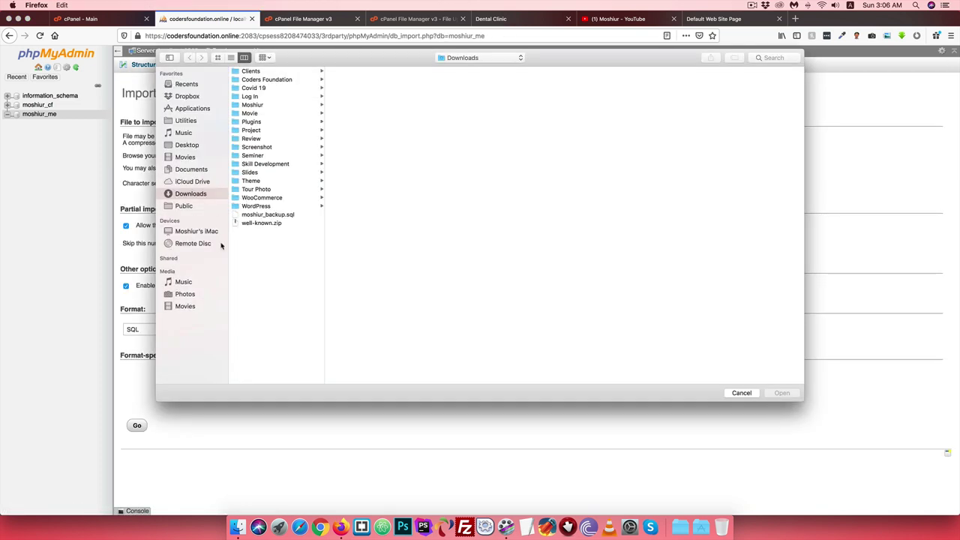
left_click(268, 215)
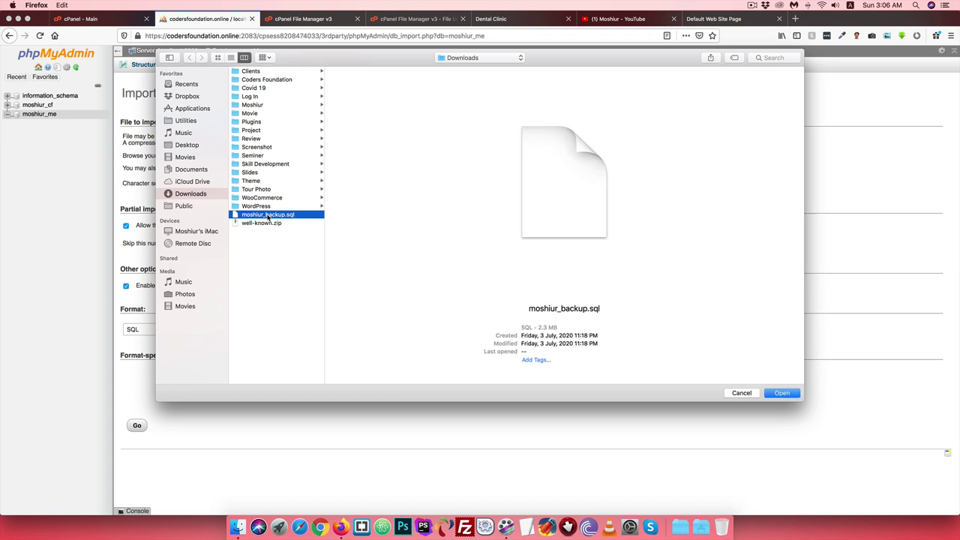
left_click(785, 395)
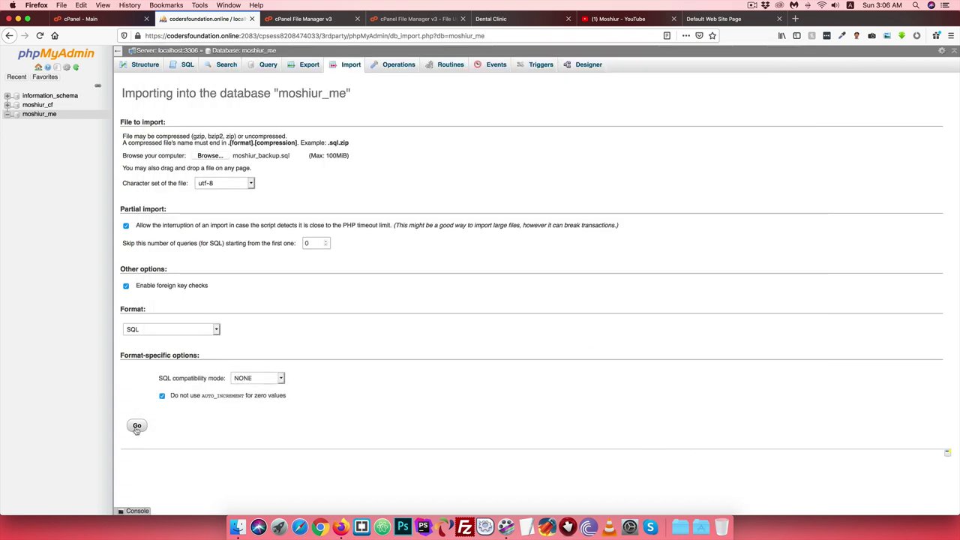
left_click(137, 426)
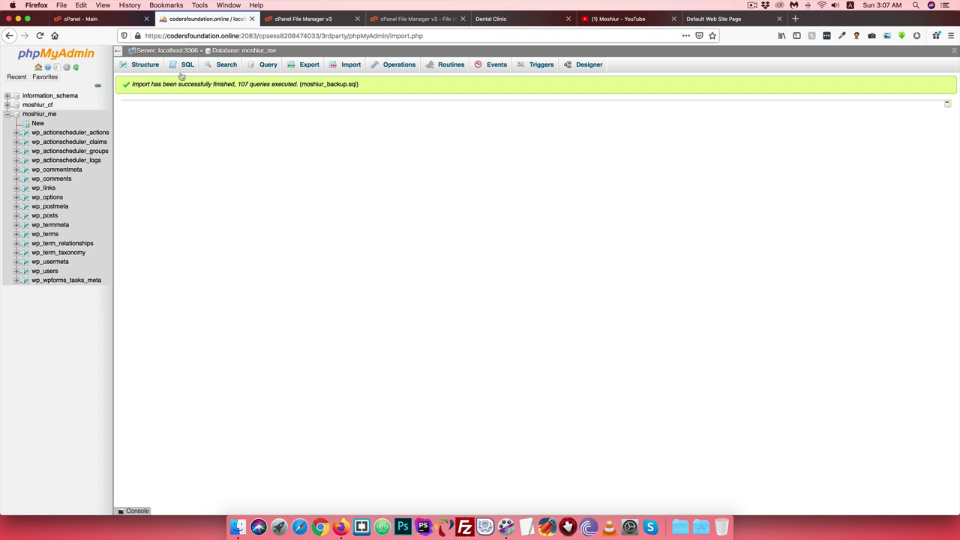
Step: Check that the upload is complete, then extract well-known.zip into the subdomain's document root
left_click(396, 20)
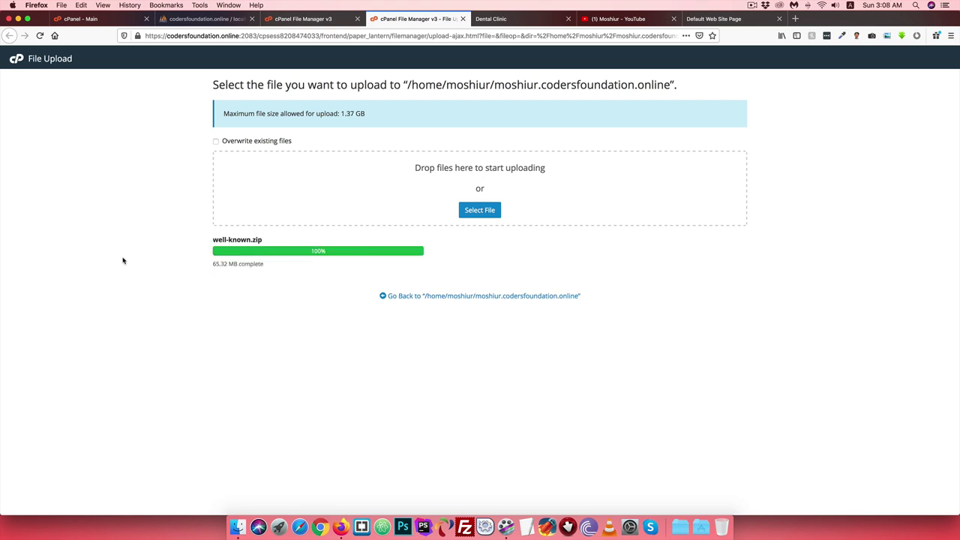
left_click(297, 19)
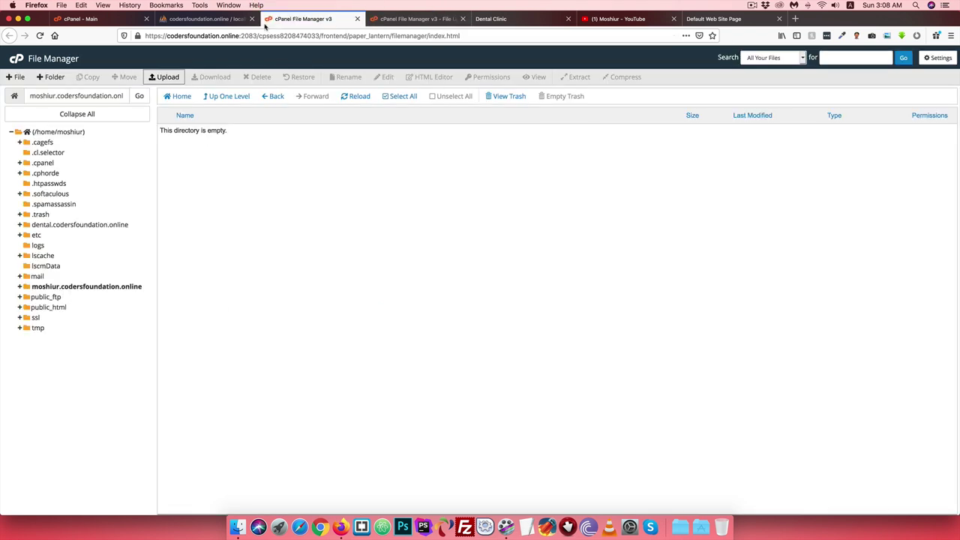
left_click(359, 98)
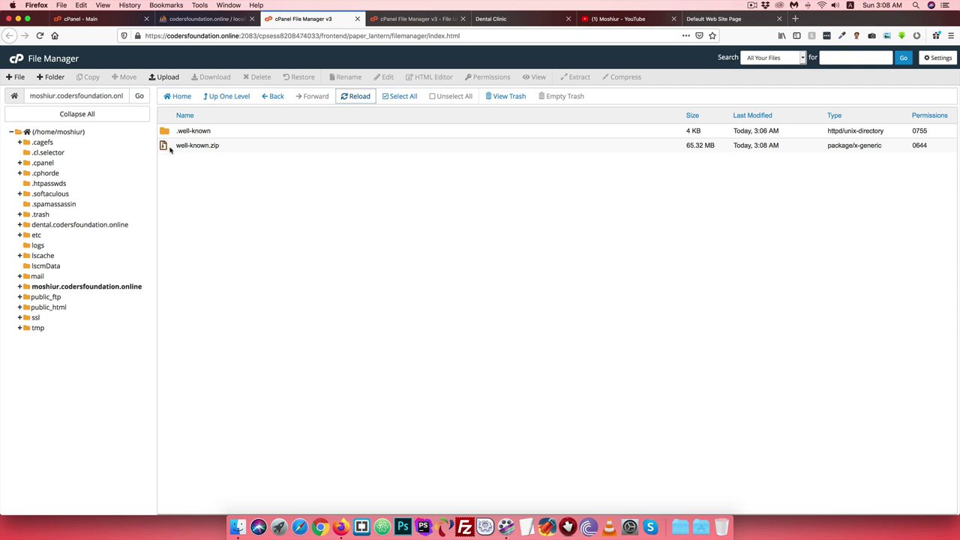
left_click(169, 148)
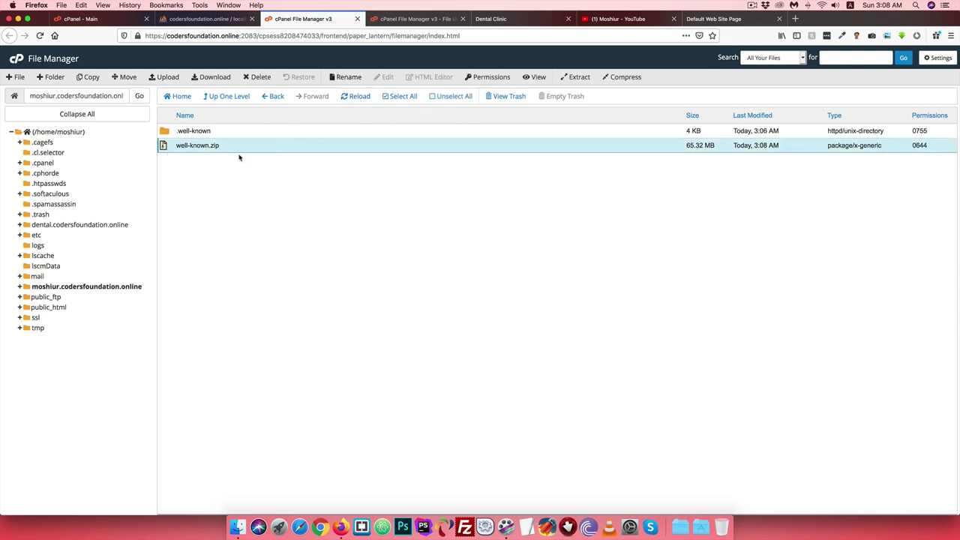
left_click(576, 78)
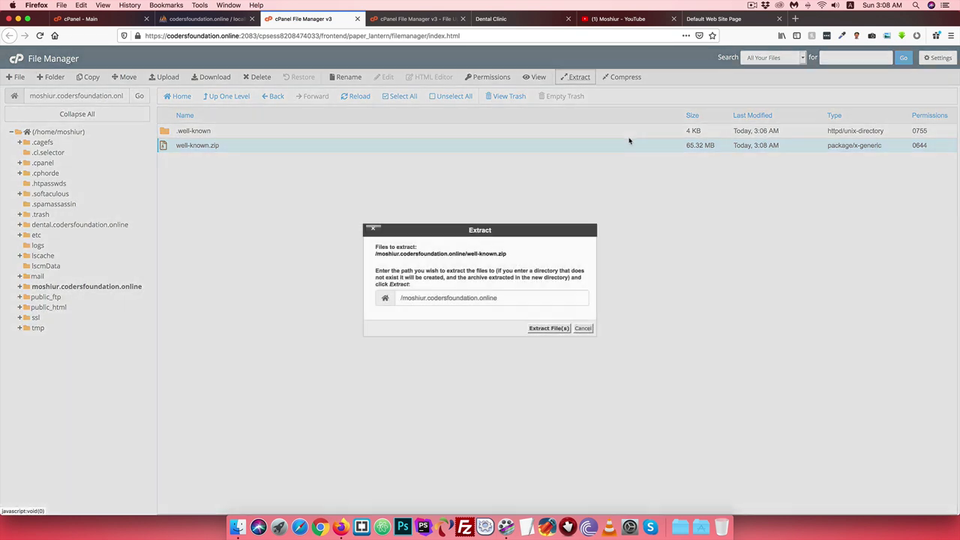
left_click(554, 332)
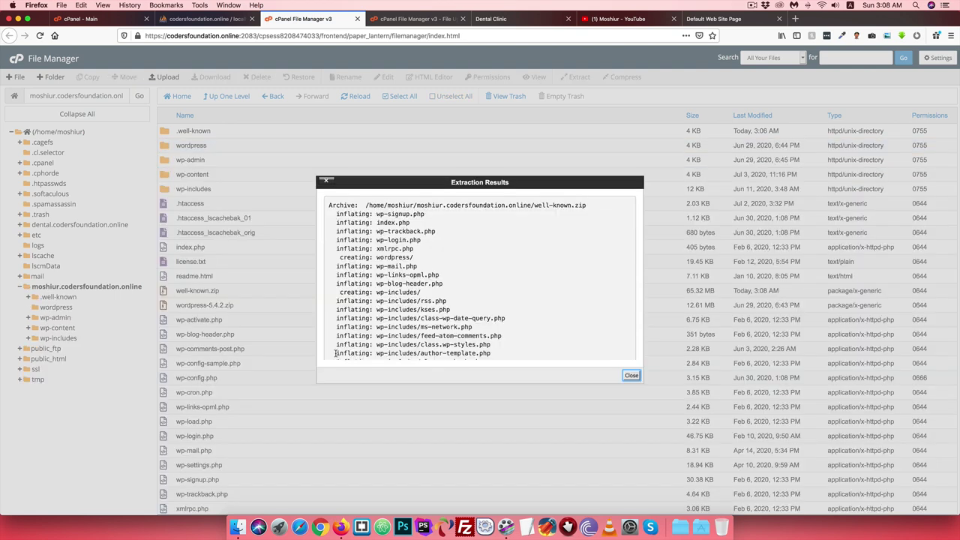
left_click(629, 377)
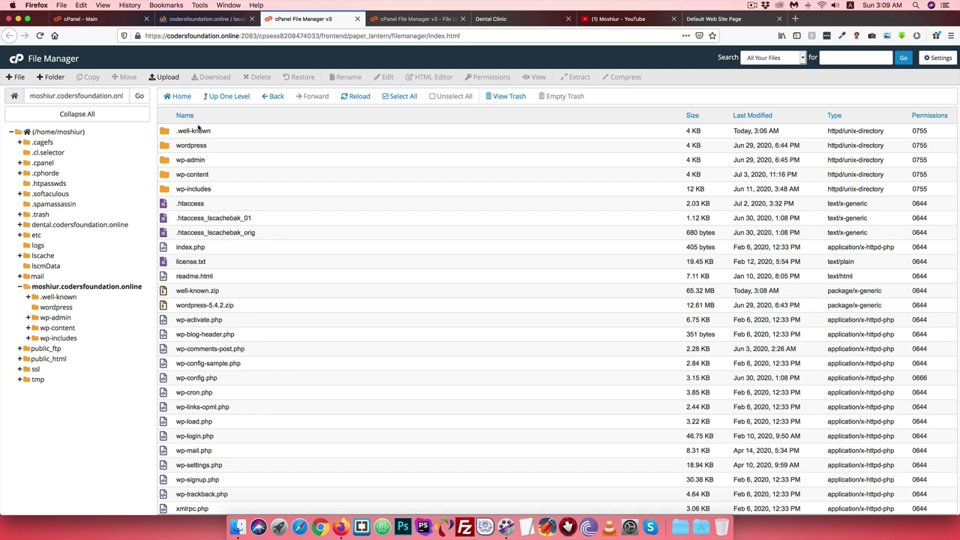
Step: Open wp-config.php from the subdomain's document root for editing
left_click(95, 20)
left_click(304, 18)
scroll(244, 341, "down", 1)
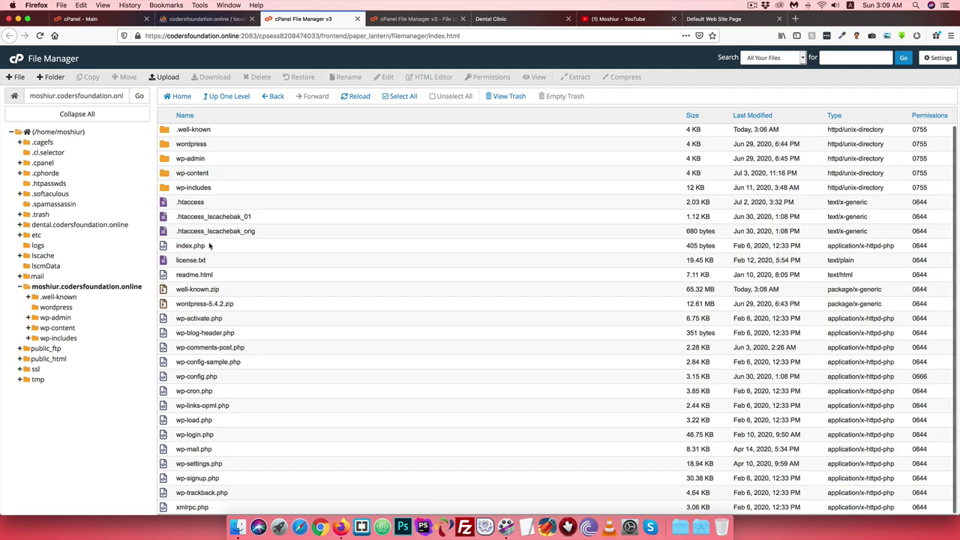
left_click(211, 376)
right_click(210, 377)
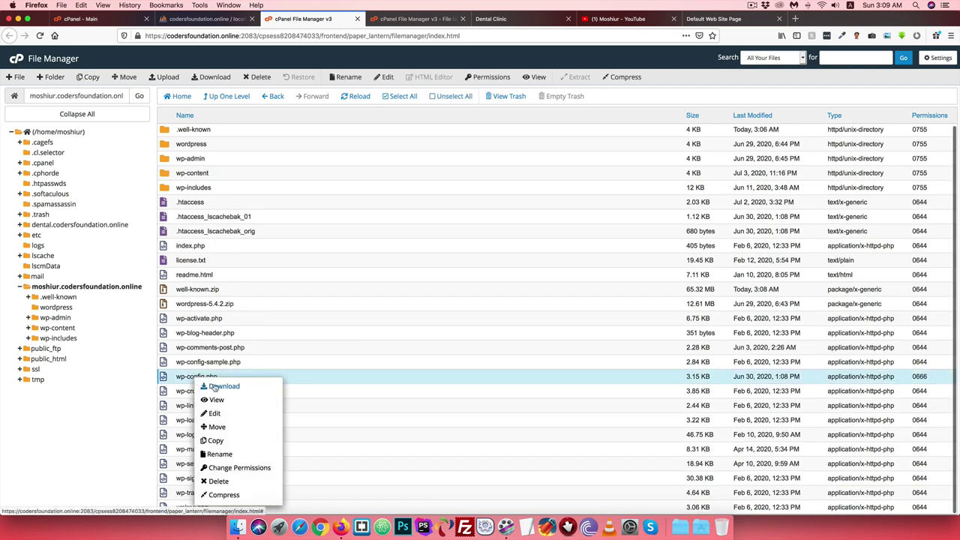
left_click(228, 414)
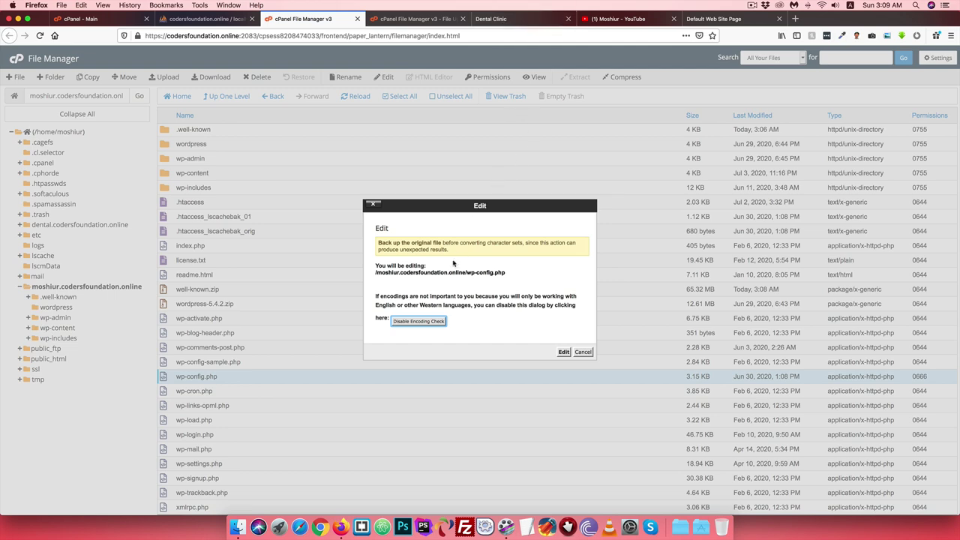
left_click(563, 352)
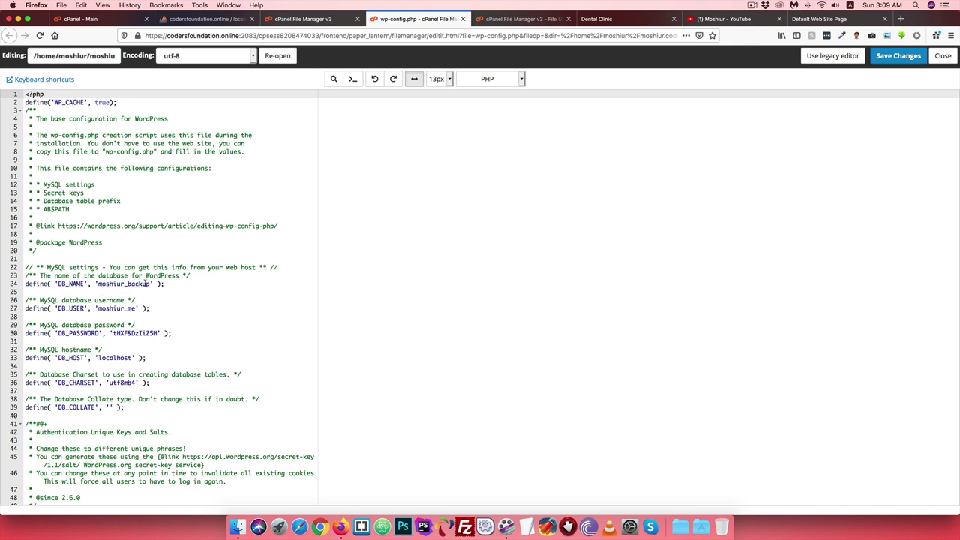
Step: Change the part of the DB_NAME value after the account prefix to "me" in wp-config.php
left_click(149, 284)
key("BackSpace")
key("BackSpace")
key("BackSpace")
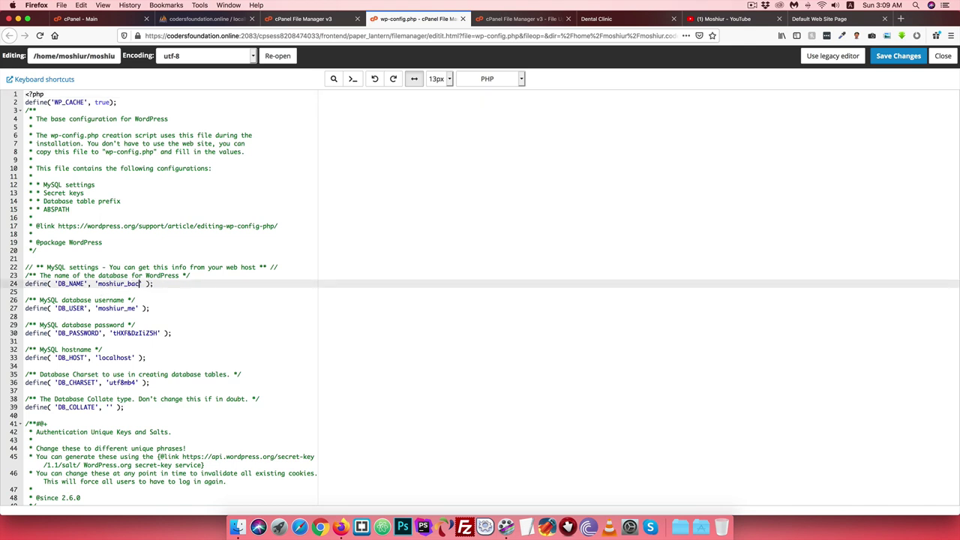
key("BackSpace")
key("BackSpace")
key("BackSpace")
type("me")
Step: Replace the DB_PASSWORD value in wp-config.php with the new database user's generated password and save the file
left_click_drag(158, 333, 115, 333)
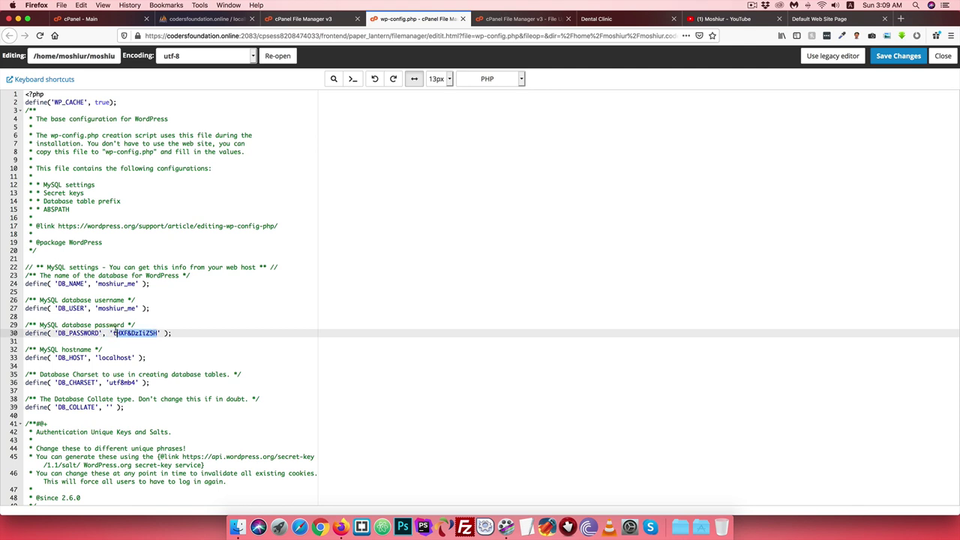
key("BackSpace")
key("BackSpace")
key("super+v")
left_click(900, 59)
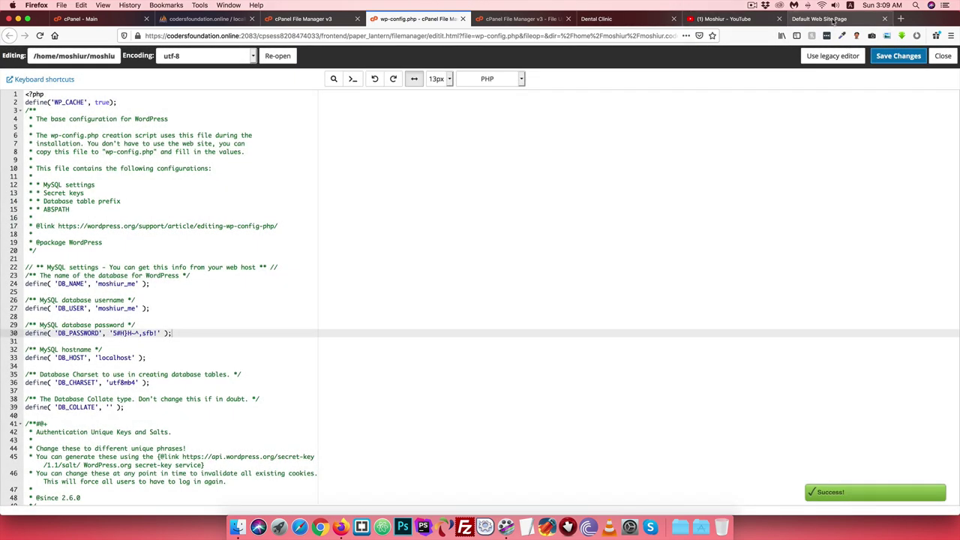
Step: View the subdomain's web page and inspect the account's home directory in the file manager
left_click(833, 19)
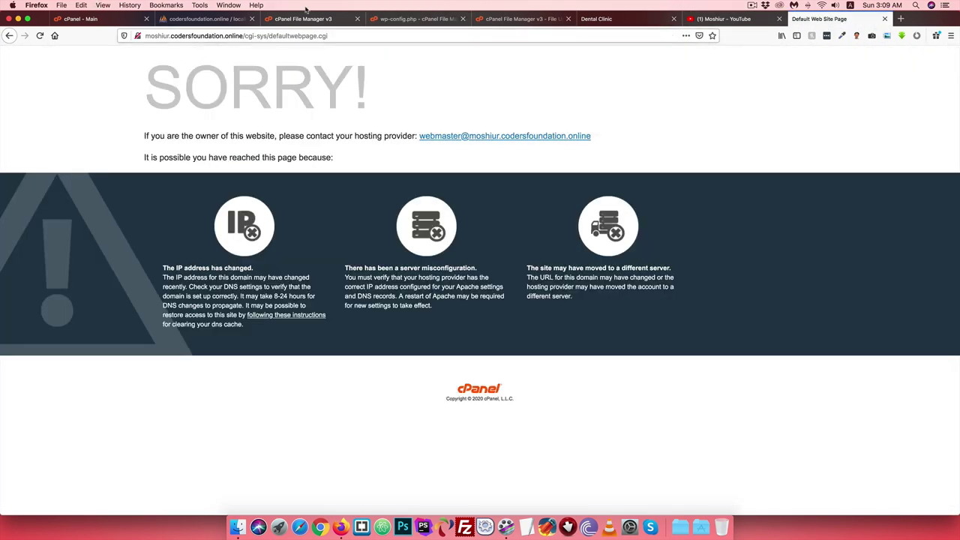
left_click(495, 19)
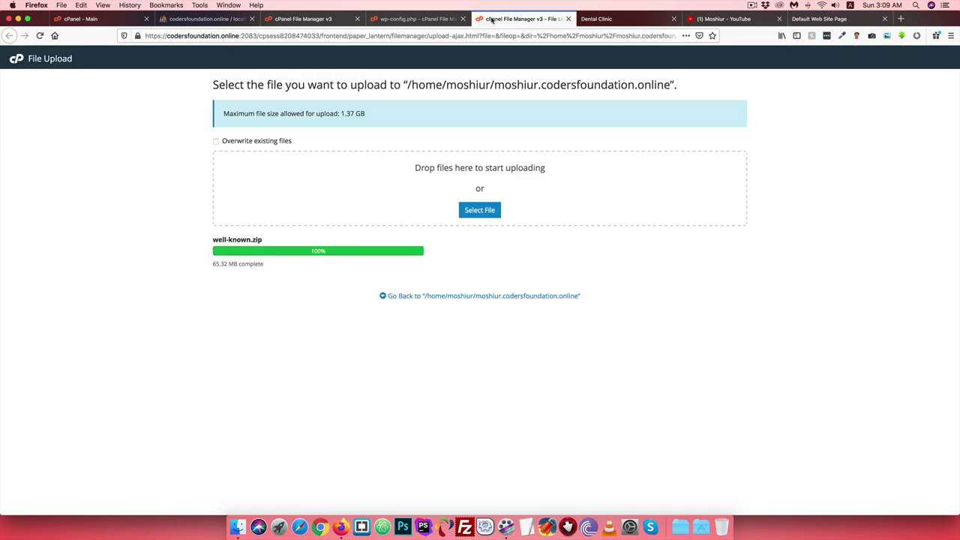
left_click(412, 19)
left_click(310, 21)
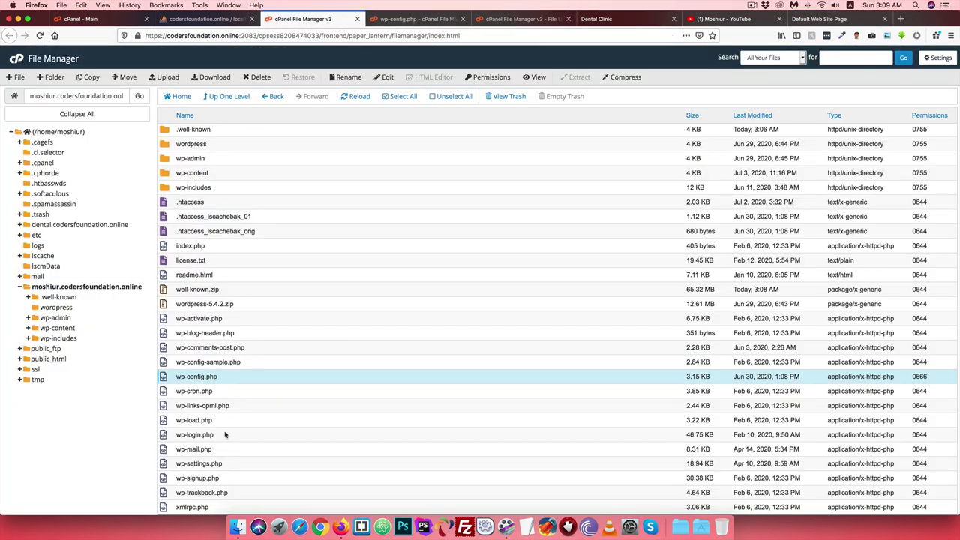
left_click(221, 96)
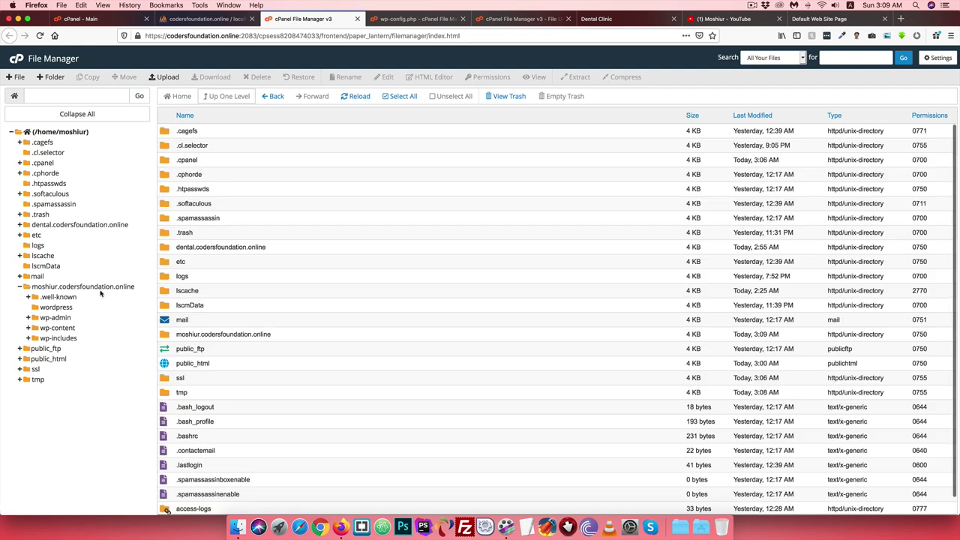
Step: Copy only the subdomain's host name from the URL of its default web page
left_click(825, 21)
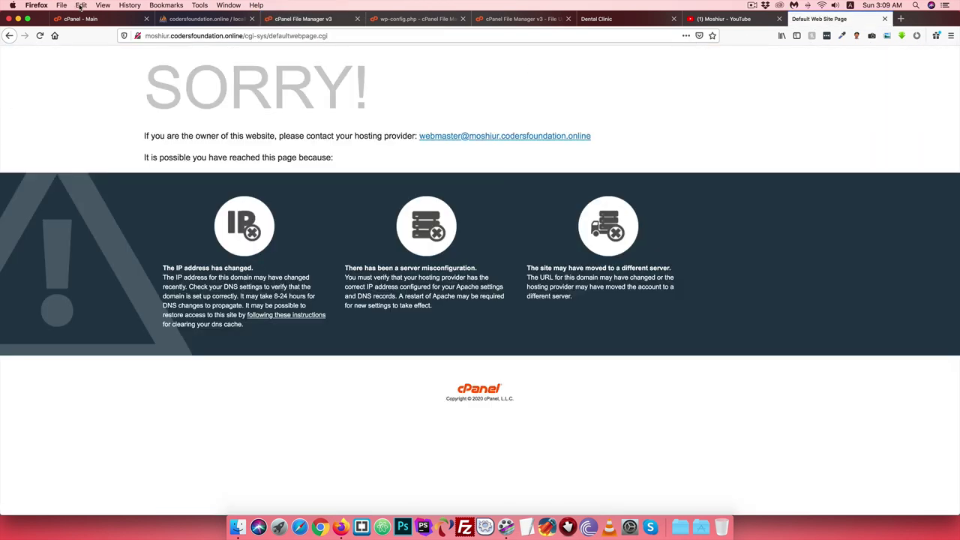
left_click_drag(243, 36, 145, 37)
key("super+c")
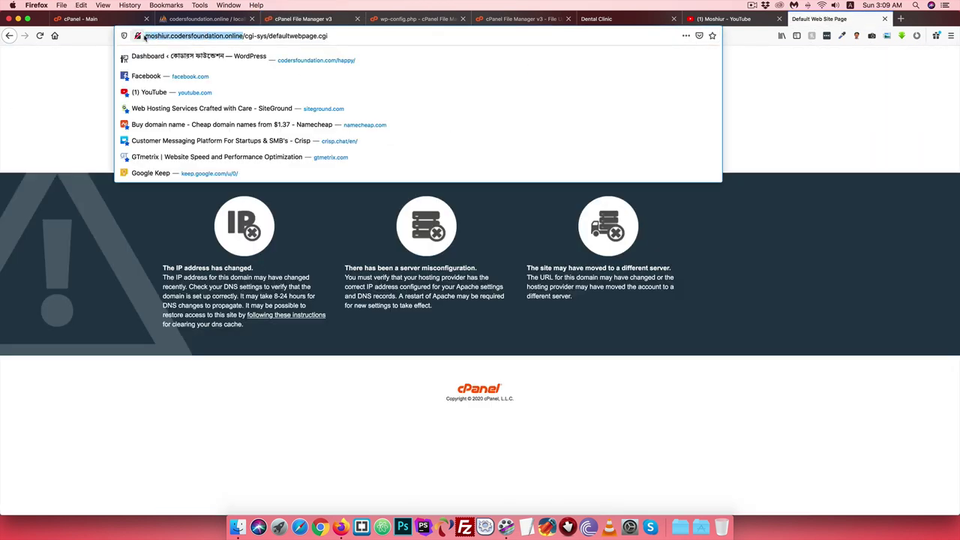
Step: Load the subdomain's address over https in a new private browsing window
left_click(884, 19)
key("ctrl+Tab")
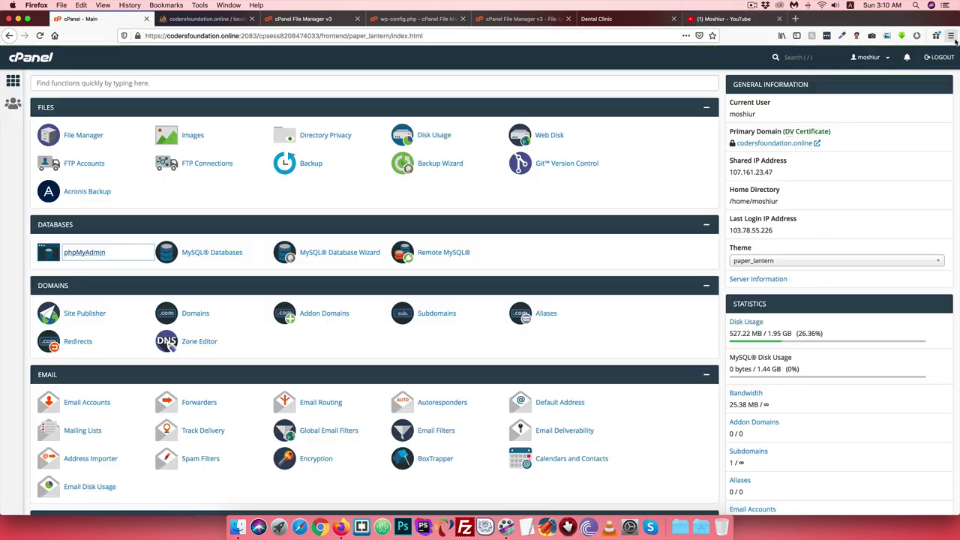
left_click(953, 37)
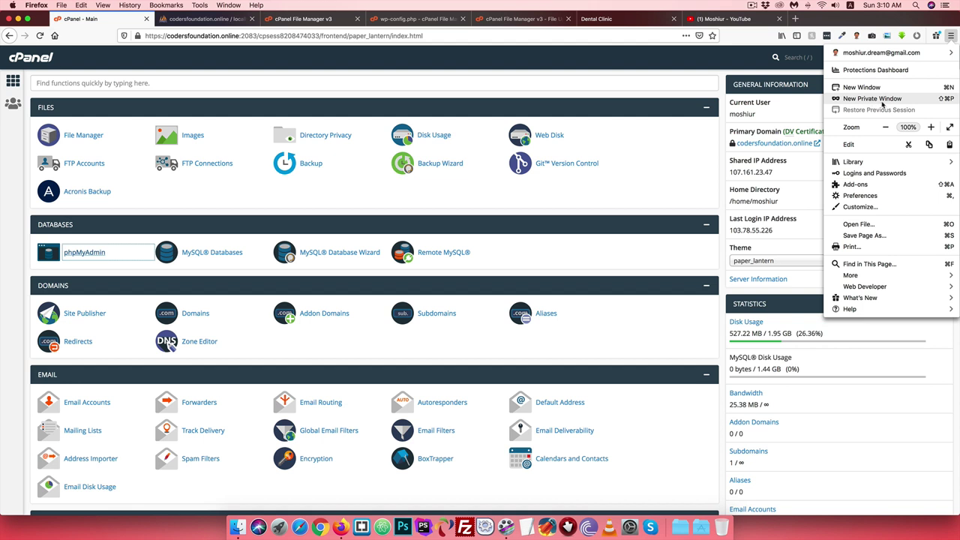
left_click(883, 102)
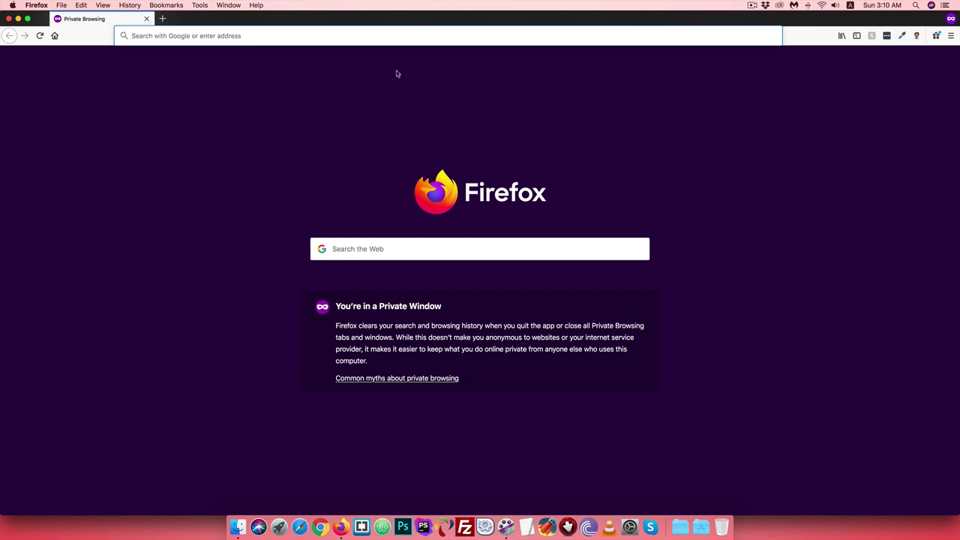
key("super+v")
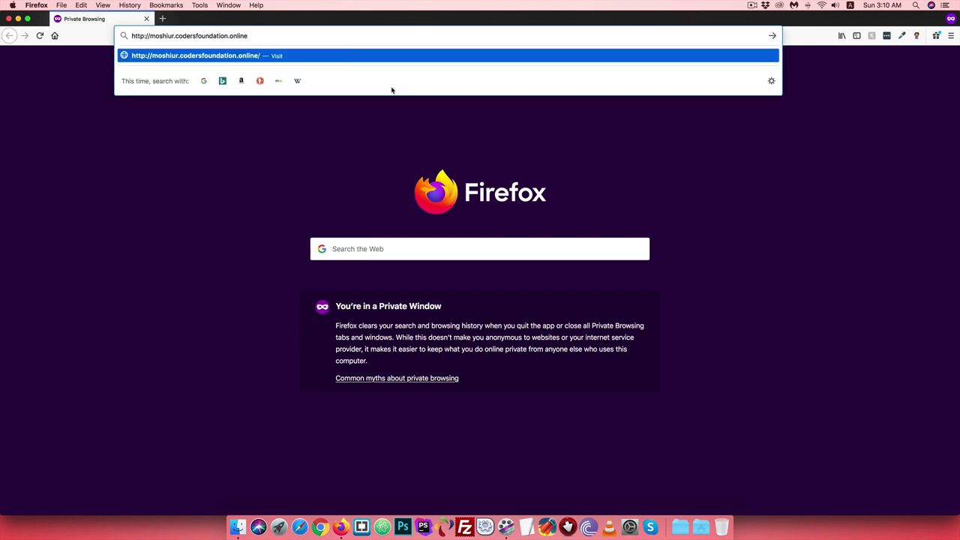
left_click(142, 35)
type("s")
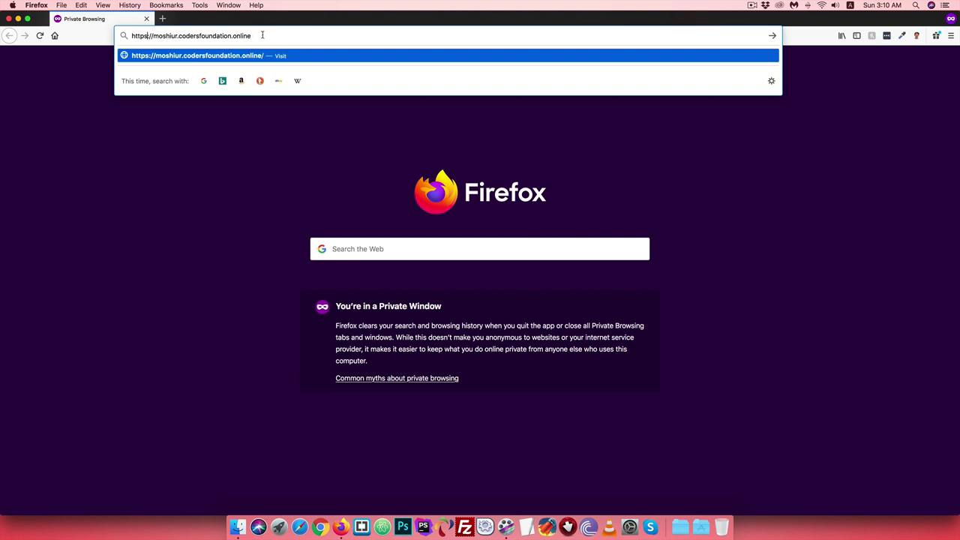
key("Return")
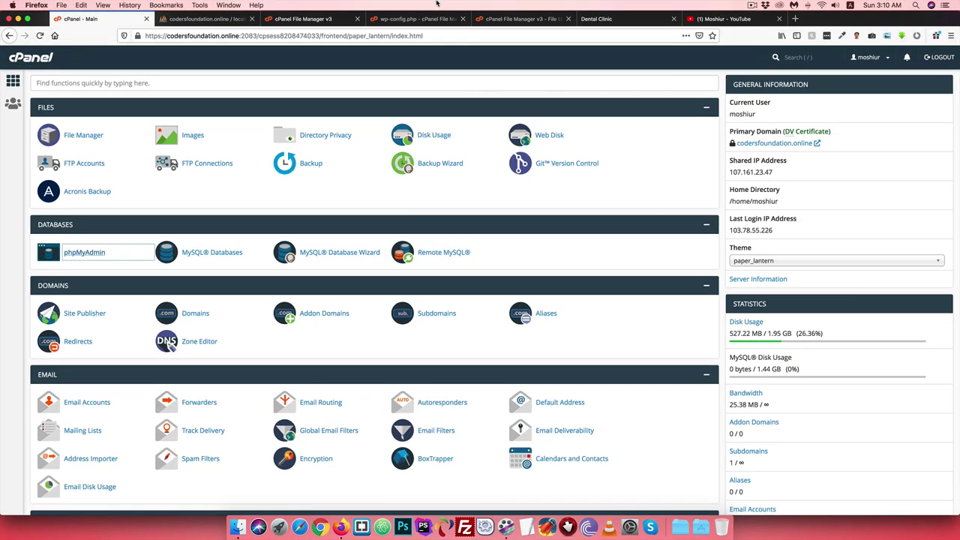
Step: In the moshiur_me database's wp_options table, set the siteurl value to the subdomain's https address and save the row
left_click(178, 22)
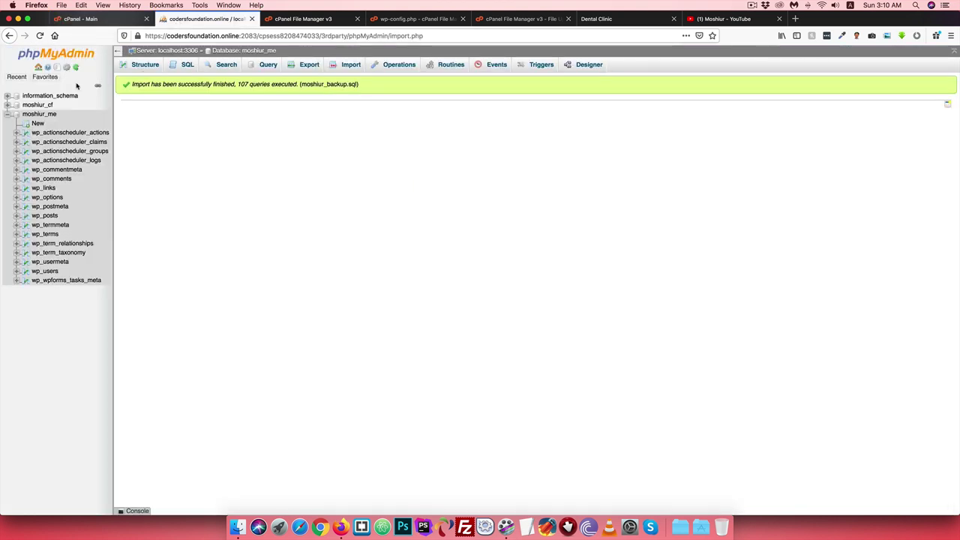
left_click(37, 199)
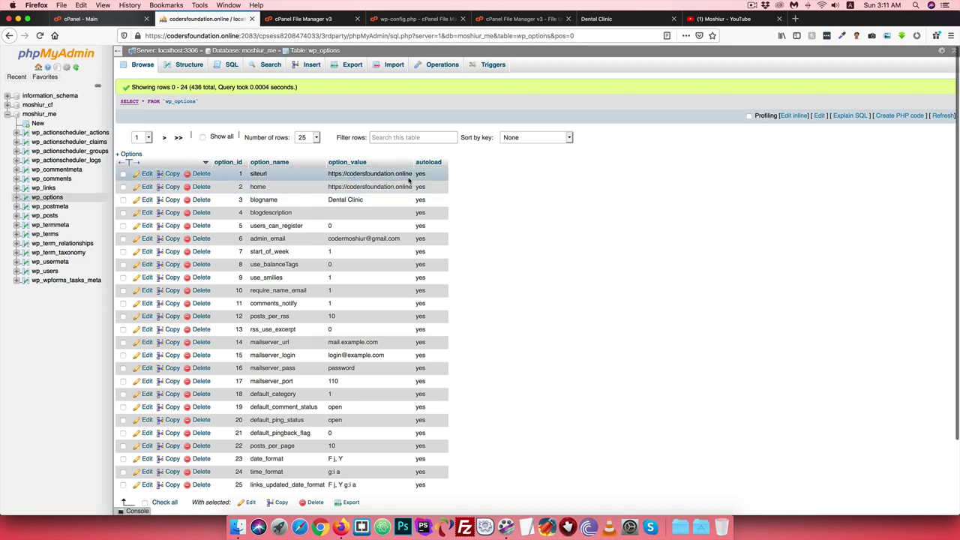
left_click(384, 164)
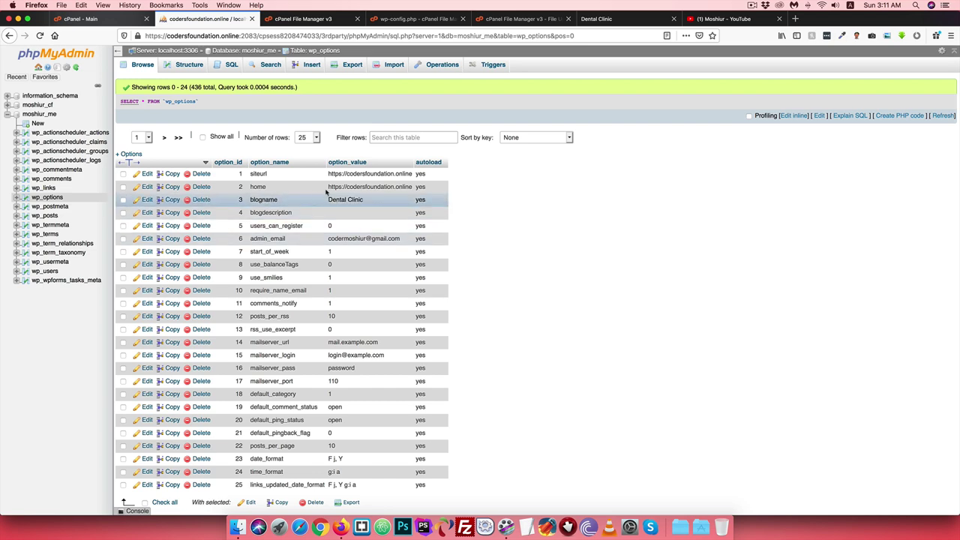
left_click(146, 174)
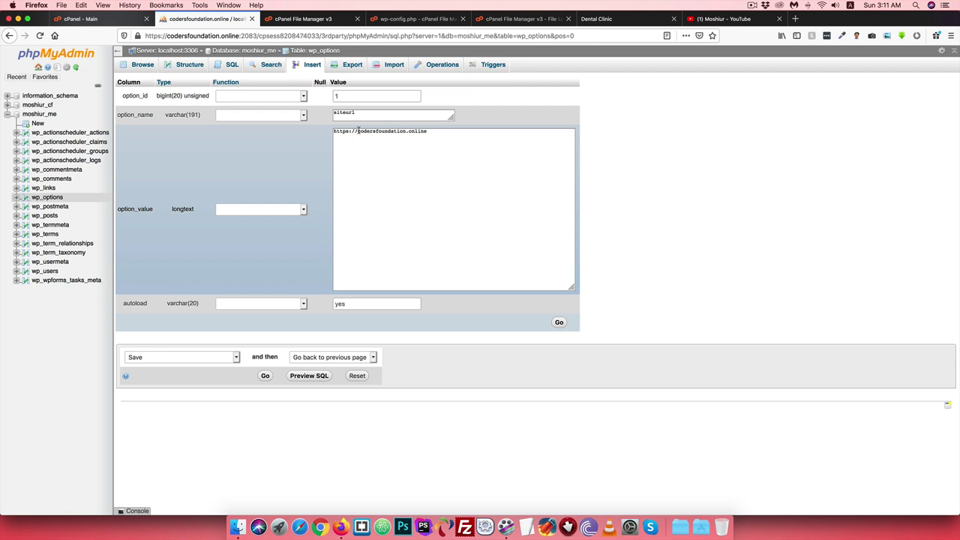
left_click(358, 131)
type("moshiur")
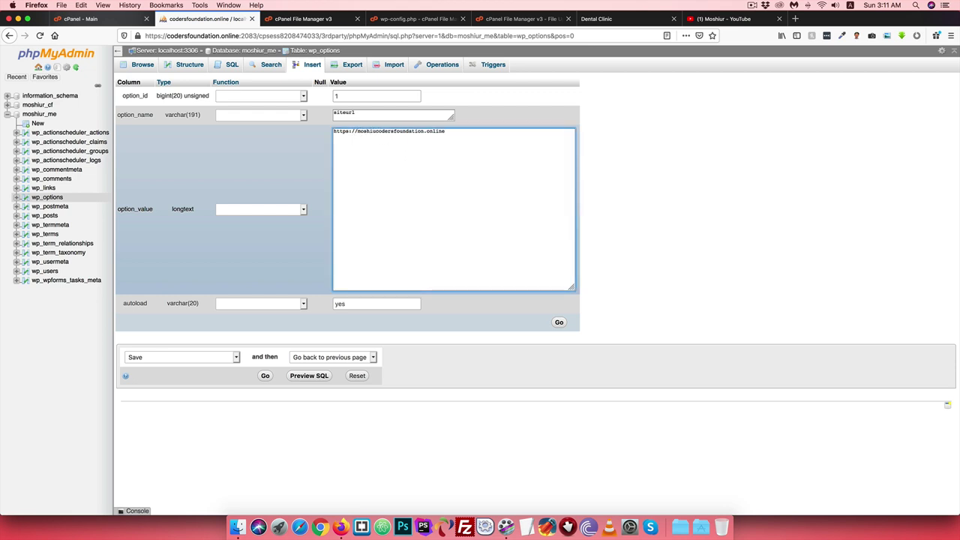
type(".")
left_click(559, 322)
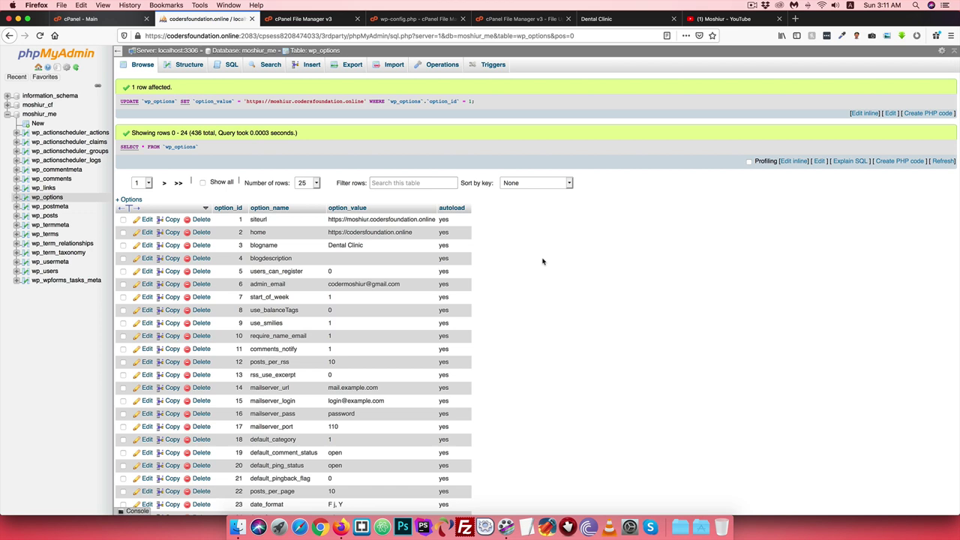
Step: Set the home option's value in wp_options to the subdomain's https address and save the row
left_click(148, 232)
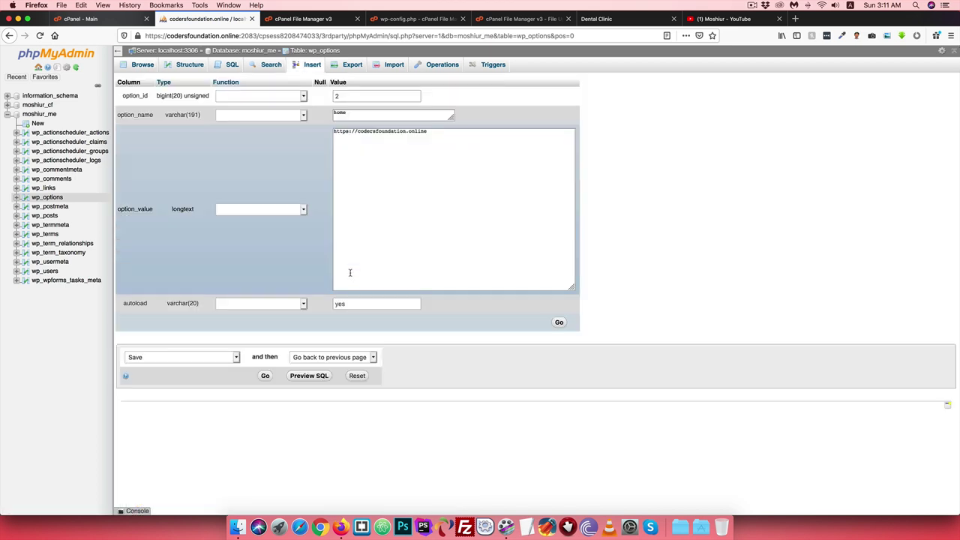
left_click(358, 132)
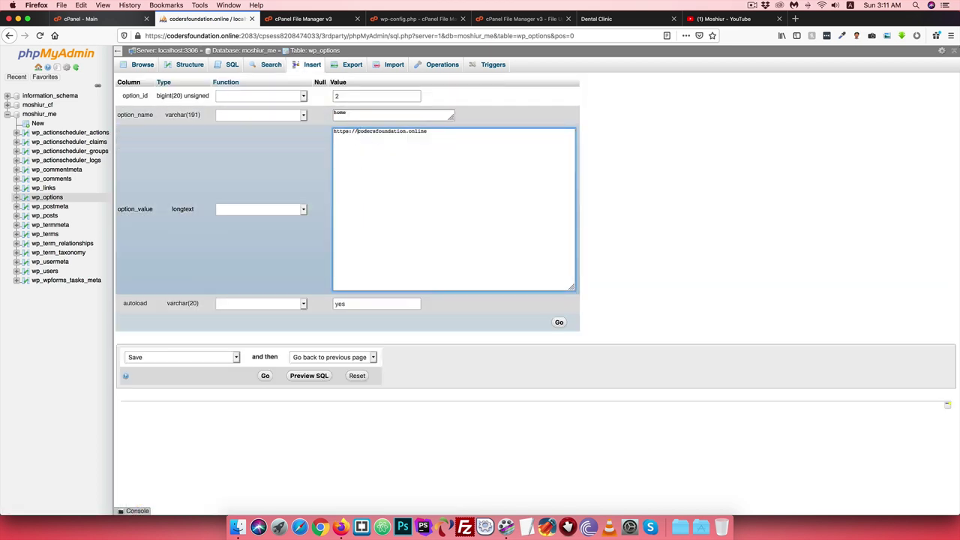
type("moshiur.")
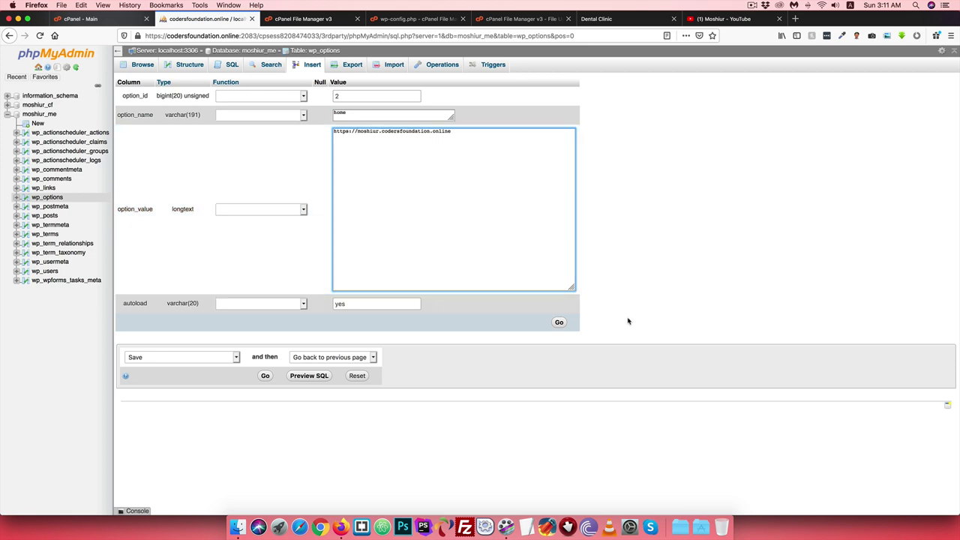
left_click(560, 322)
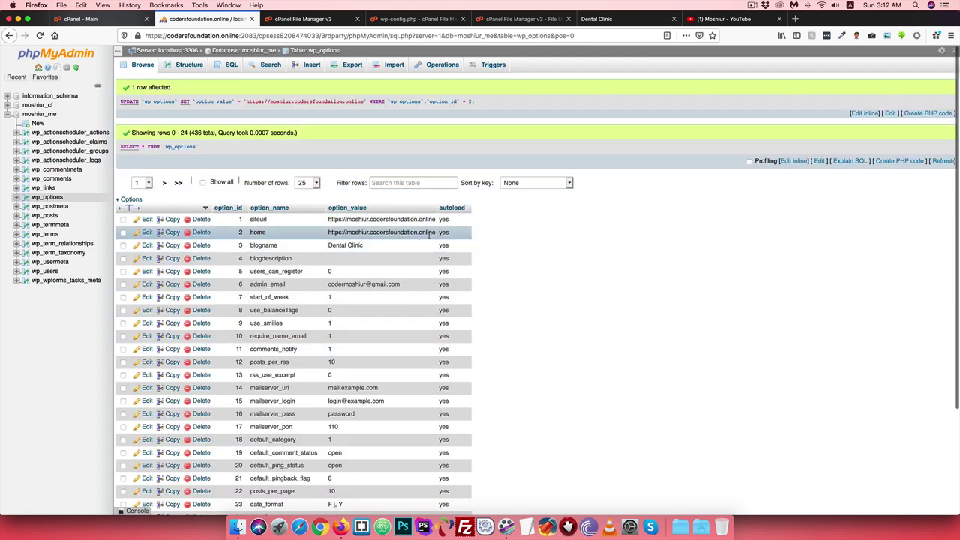
Step: Copy the subdomain's full https address in the private window and load it in a new private tab
key("ctrl+Up")
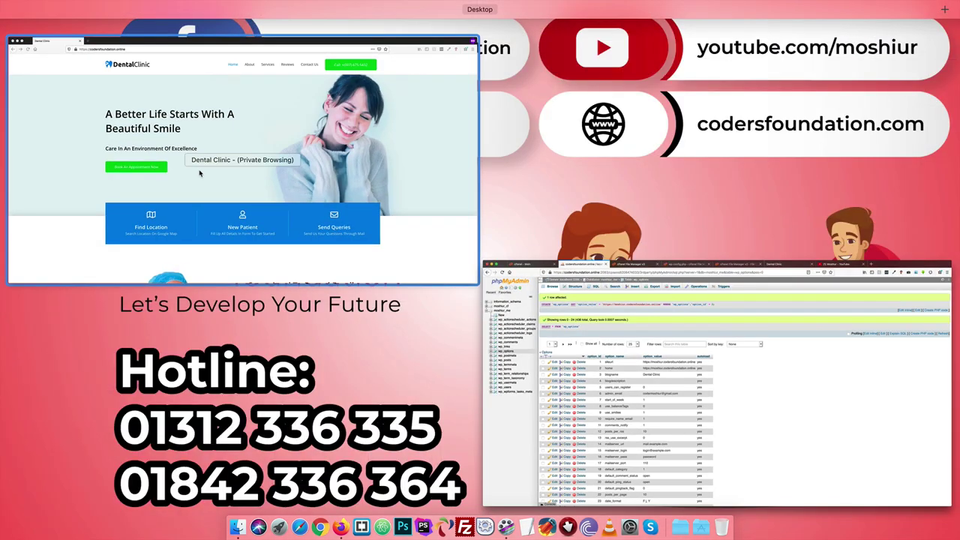
left_click(201, 174)
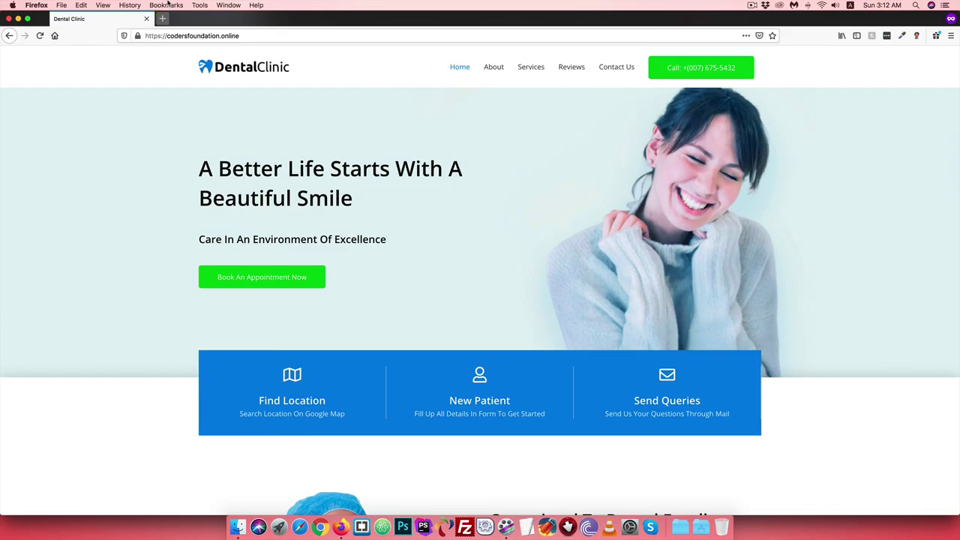
left_click(202, 41)
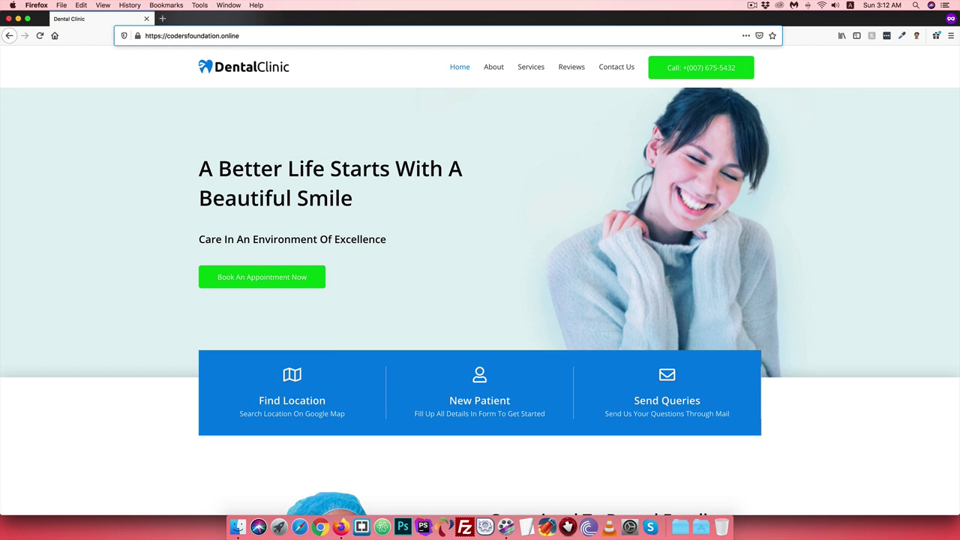
type("moshiur")
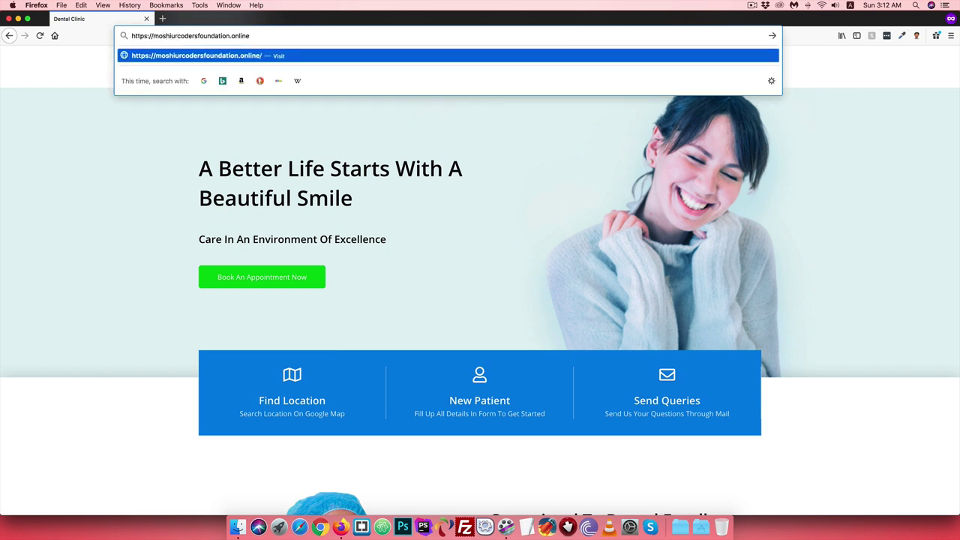
type(".")
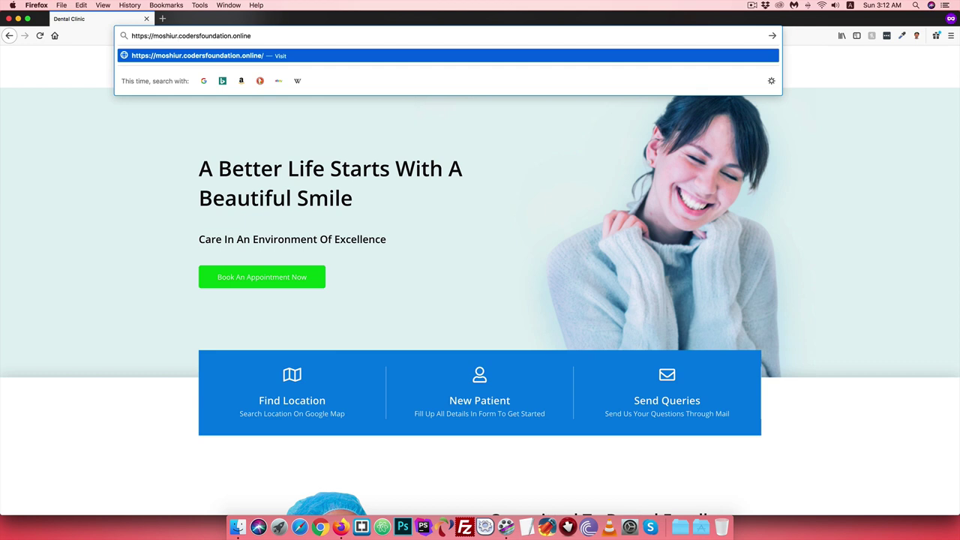
key("super+a")
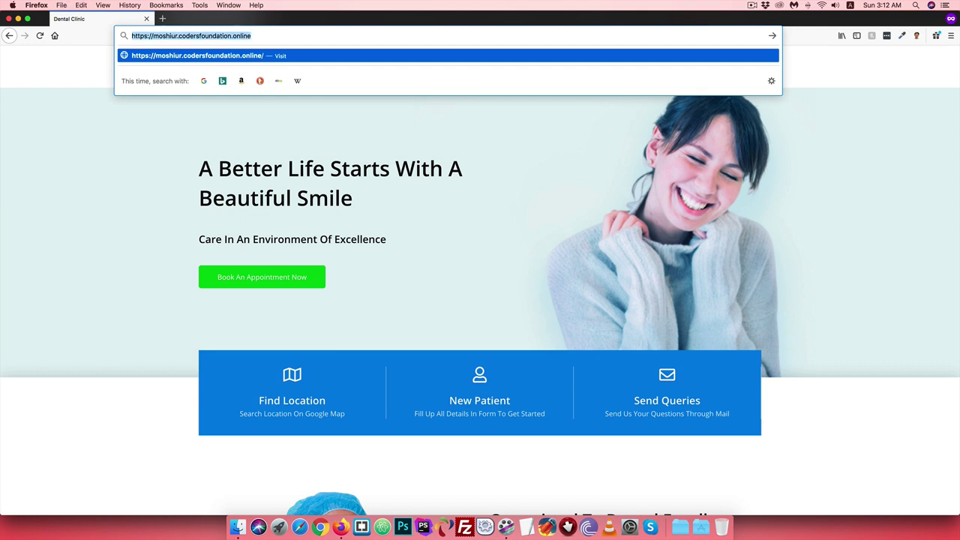
key("super+c")
left_click(163, 18)
key("super+v")
key("Return")
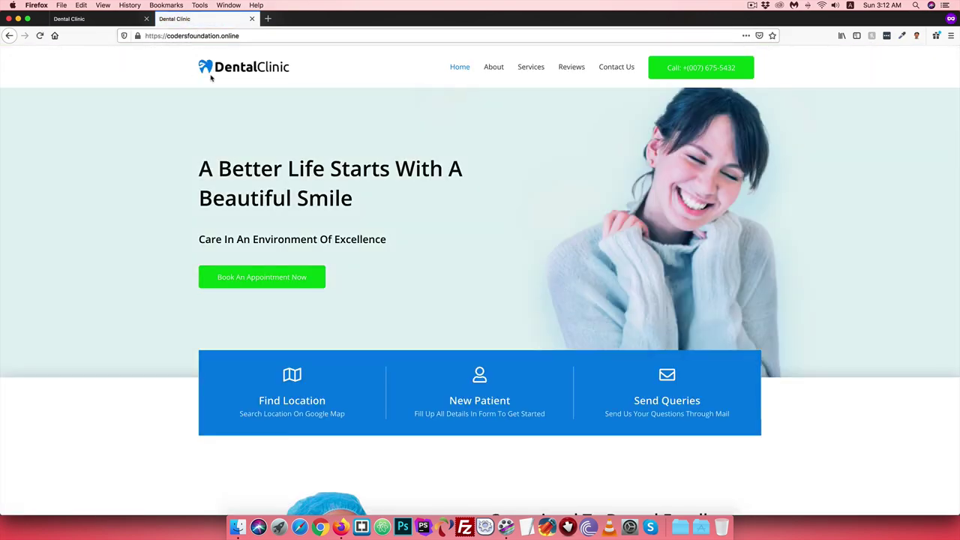
Step: Flush all LiteSpeed cache files for the account with cPanel's LiteSpeed Web Cache Manager
key("ctrl+Up")
left_click(237, 129)
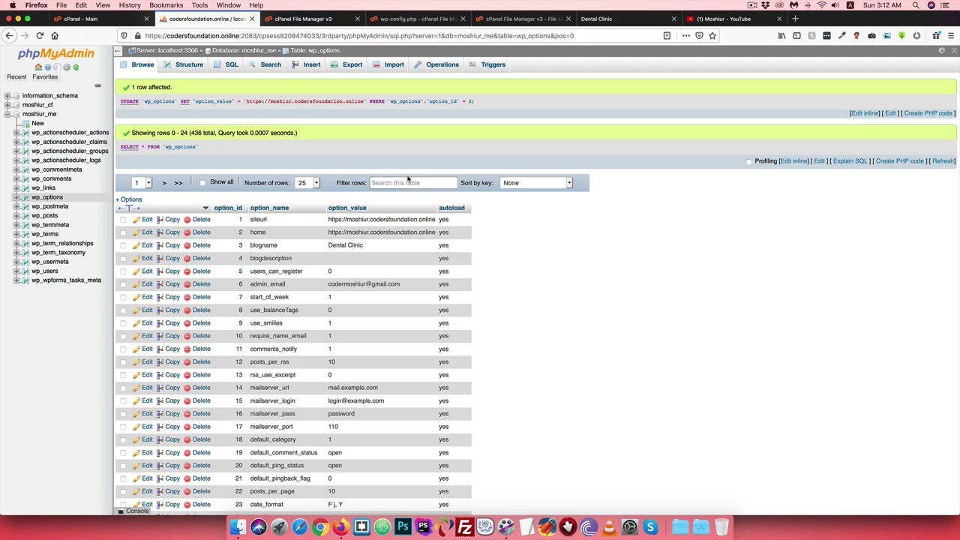
left_click(87, 19)
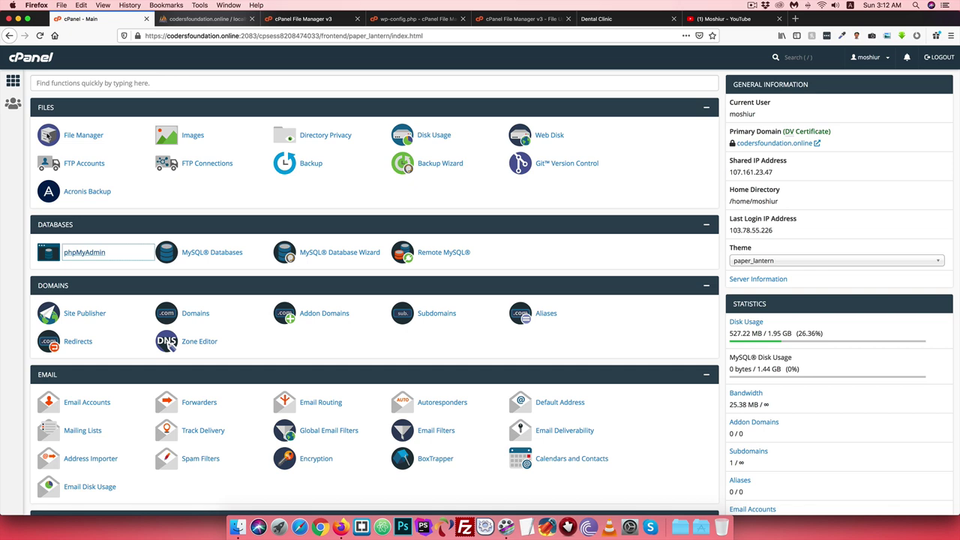
left_click(6, 222)
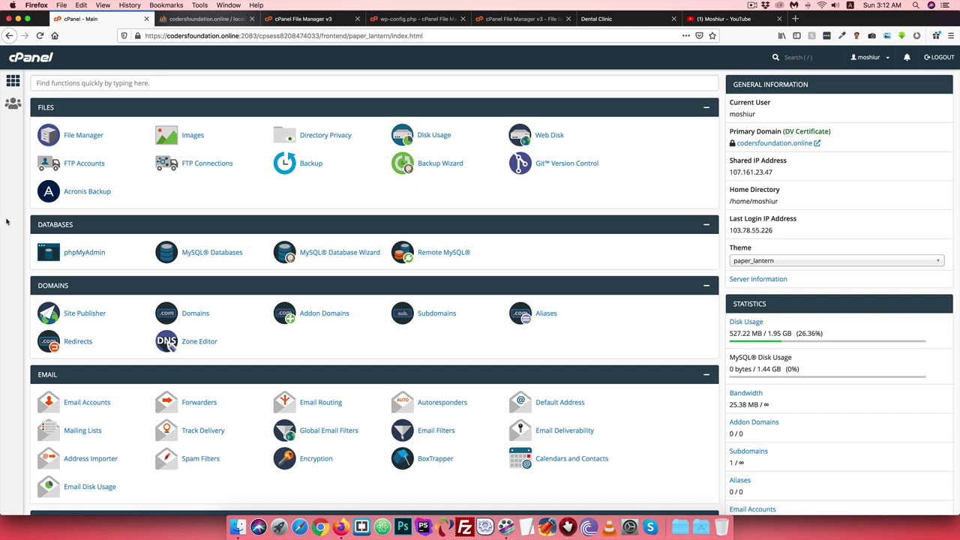
scroll(7, 222, "down", 10)
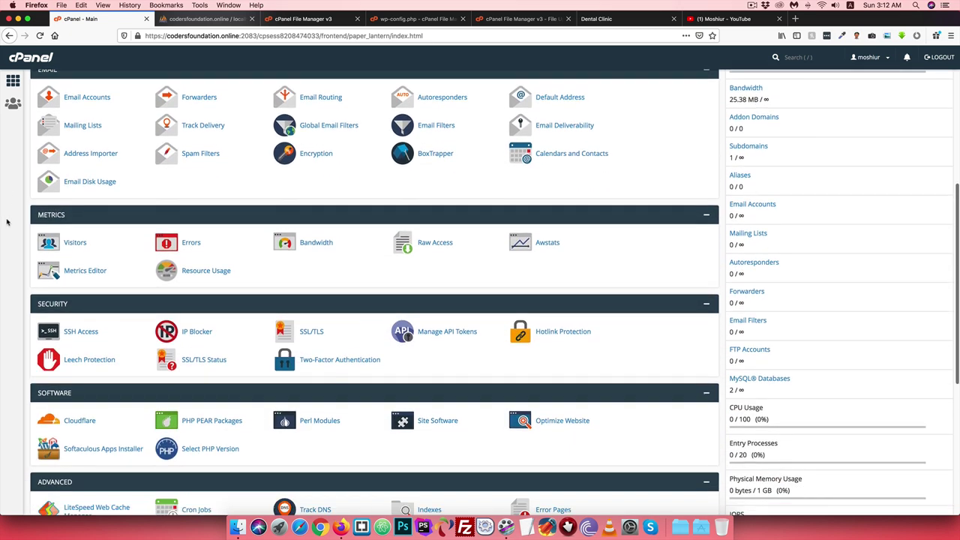
scroll(6, 222, "down", 2)
scroll(6, 222, "down", 2)
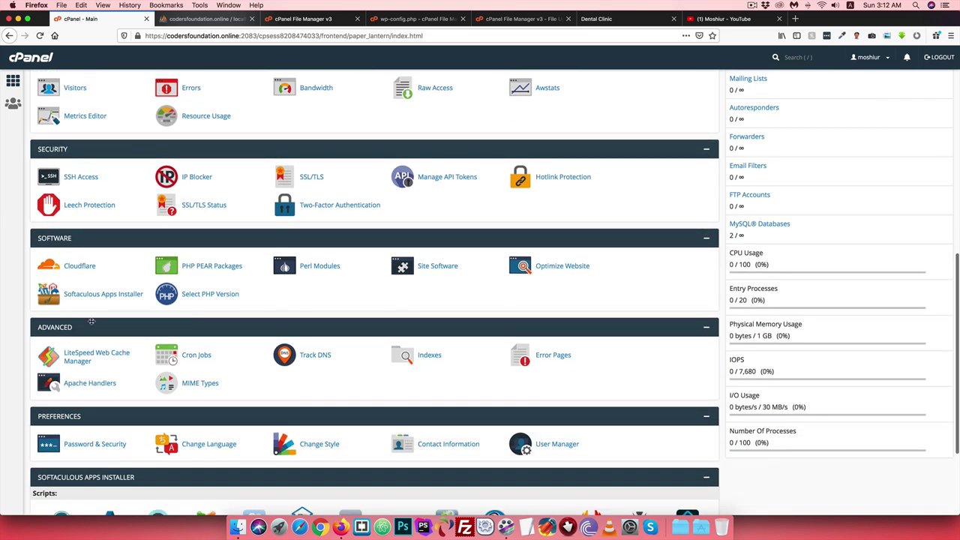
left_click(67, 358)
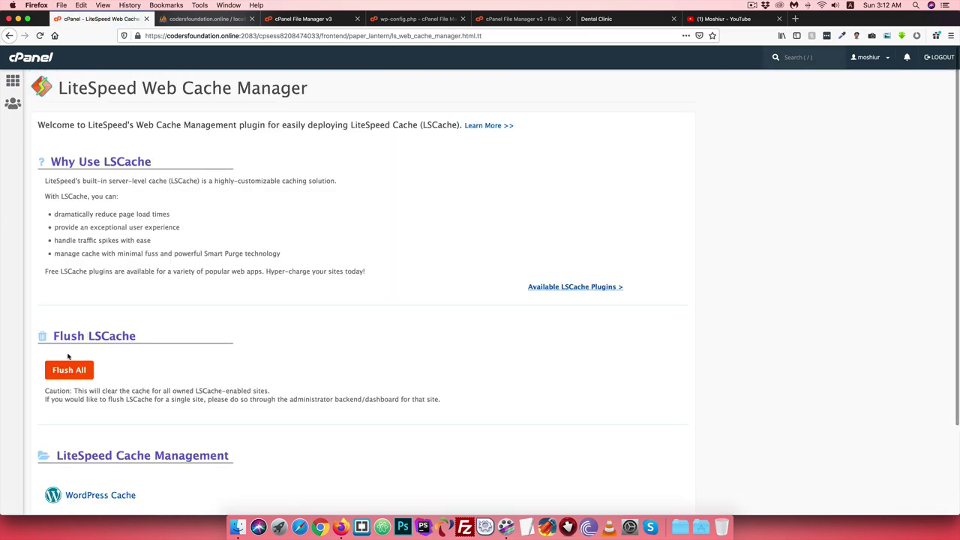
left_click(64, 372)
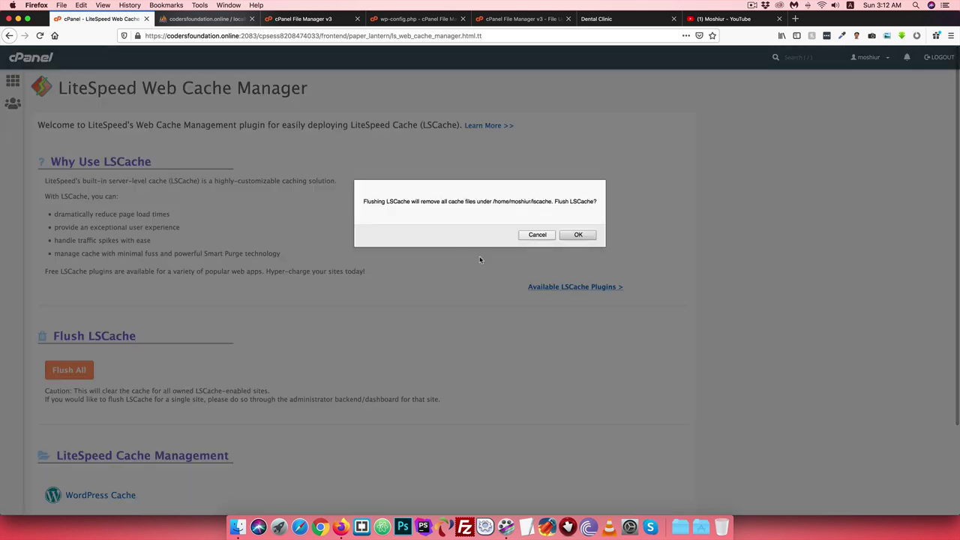
left_click(576, 233)
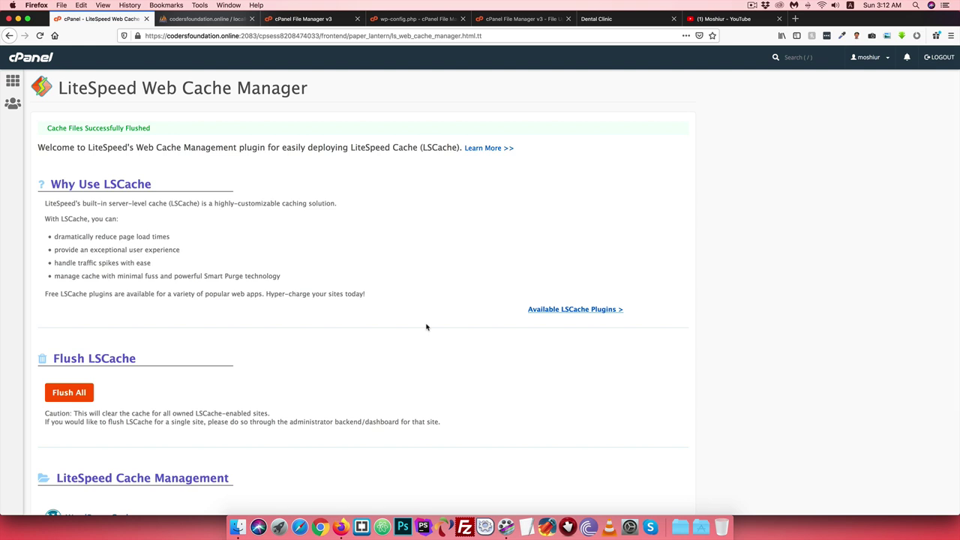
Step: Switch to the private Firefox window, open a new tab and copy the main codersfoundation.online address from the neighbouring tab
key("ctrl+Up")
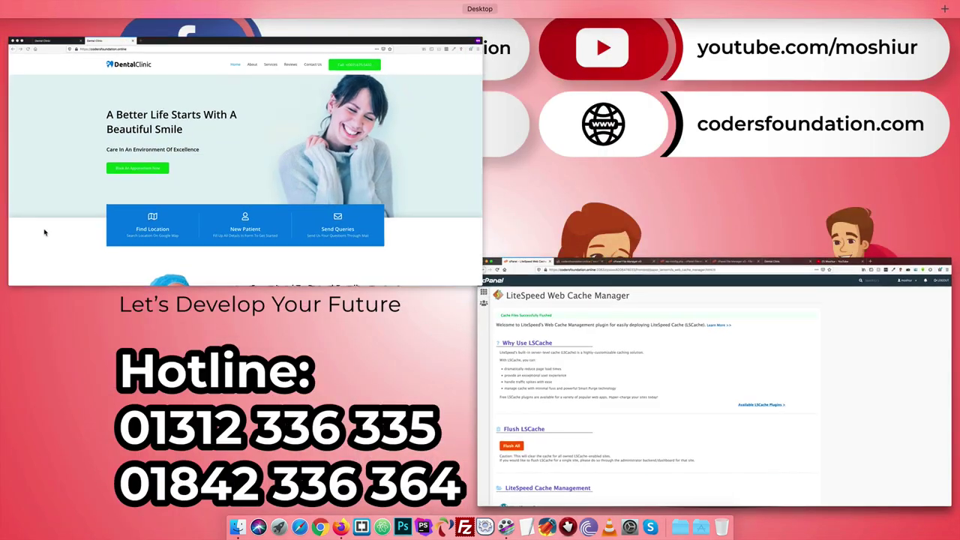
left_click(24, 271)
left_click(268, 19)
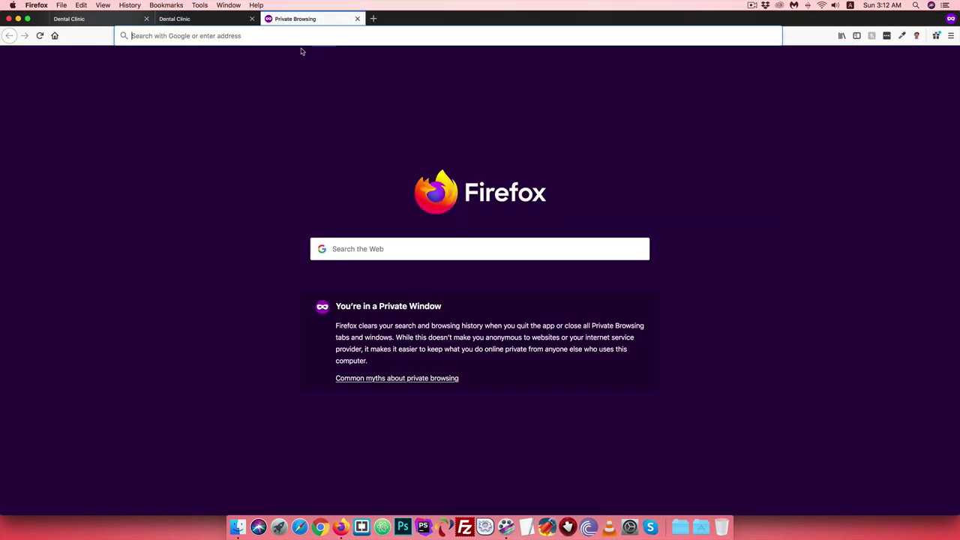
type("moshiur")
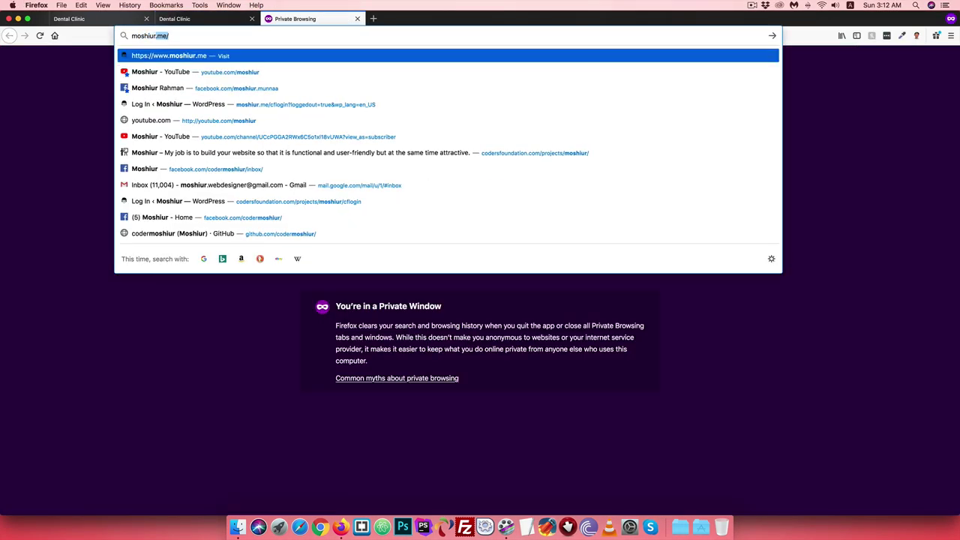
type(".cod")
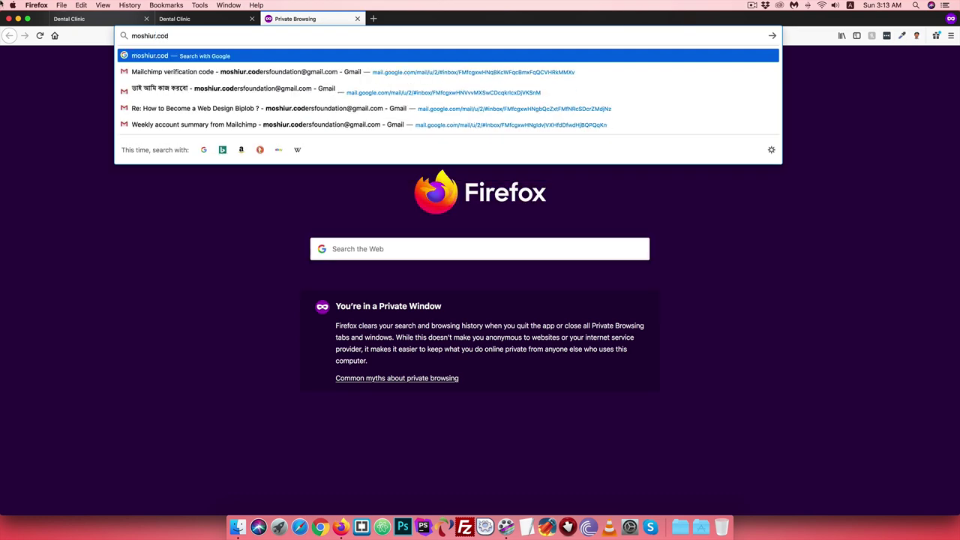
left_click(175, 19)
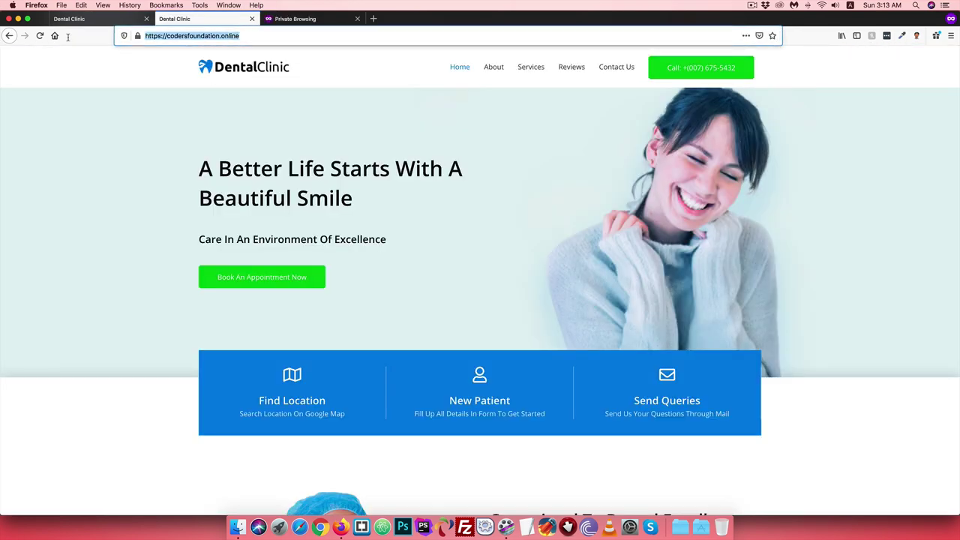
left_click(303, 18)
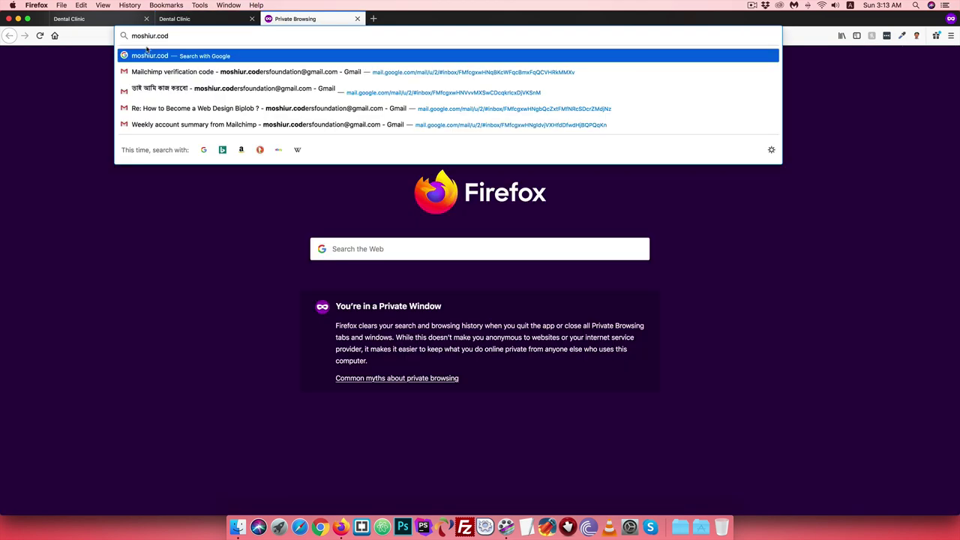
left_click_drag(171, 36, 101, 33)
key("super+v")
type("/")
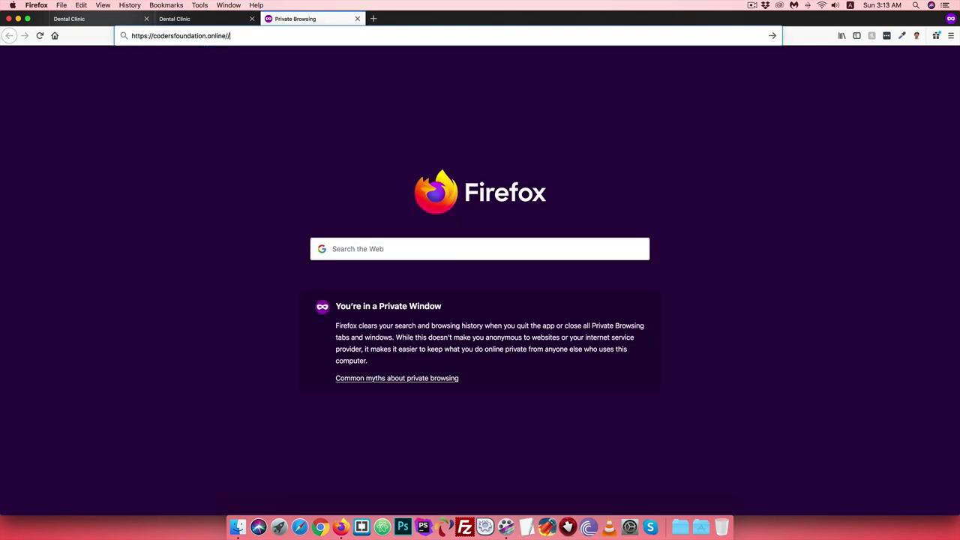
key("BackSpace")
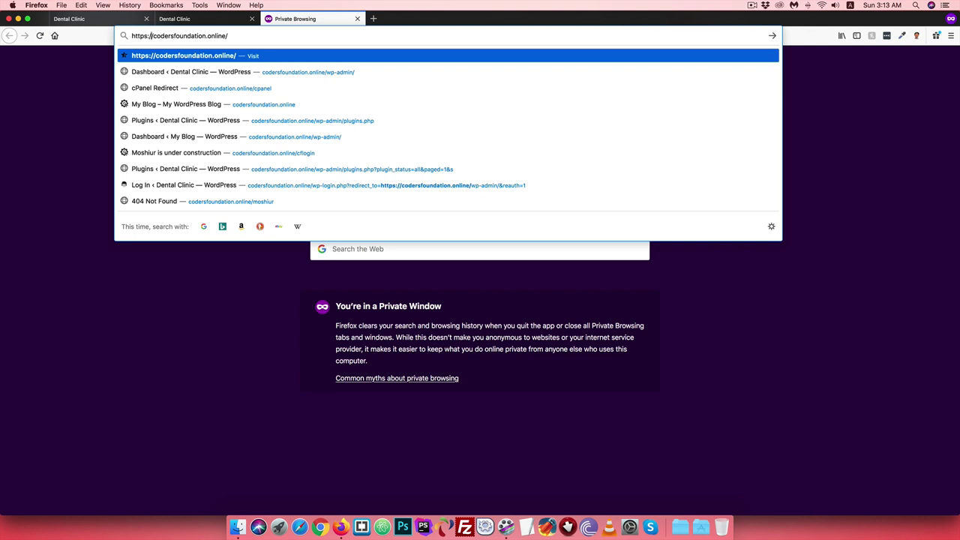
type("moshiur.")
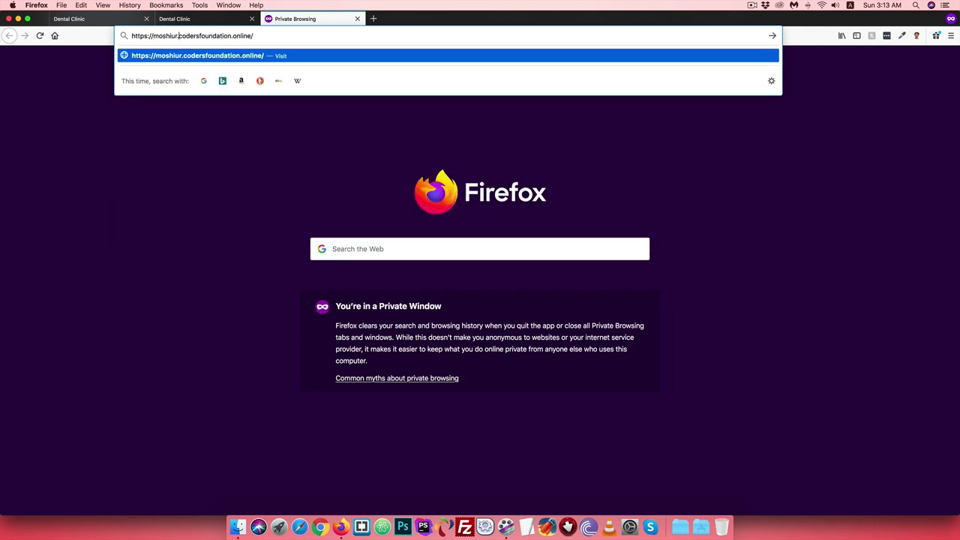
key("Return")
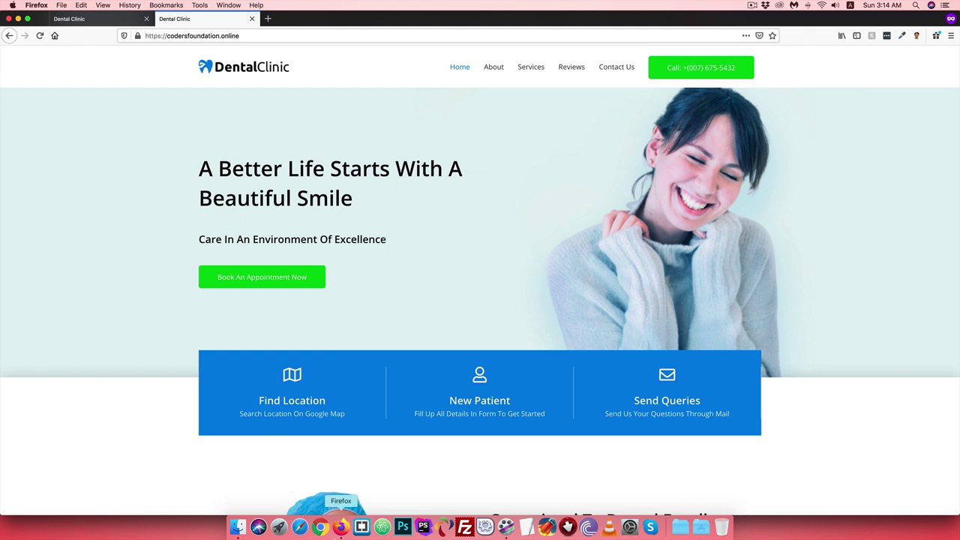
Step: Switch to a Chrome incognito window and load the subdomain's address under codersfoundation.online
left_click(320, 525)
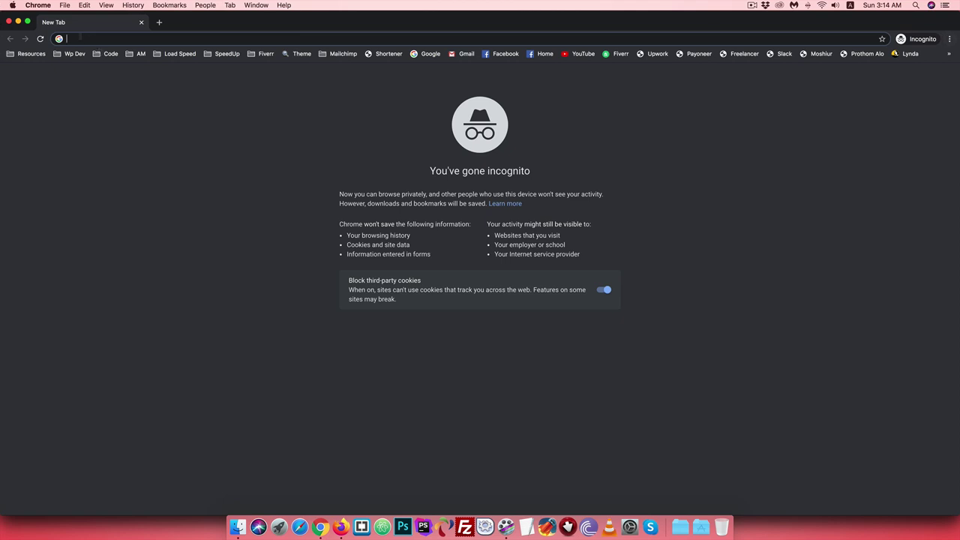
type("m")
key("BackSpace")
key("BackSpace")
type("moshiur.co")
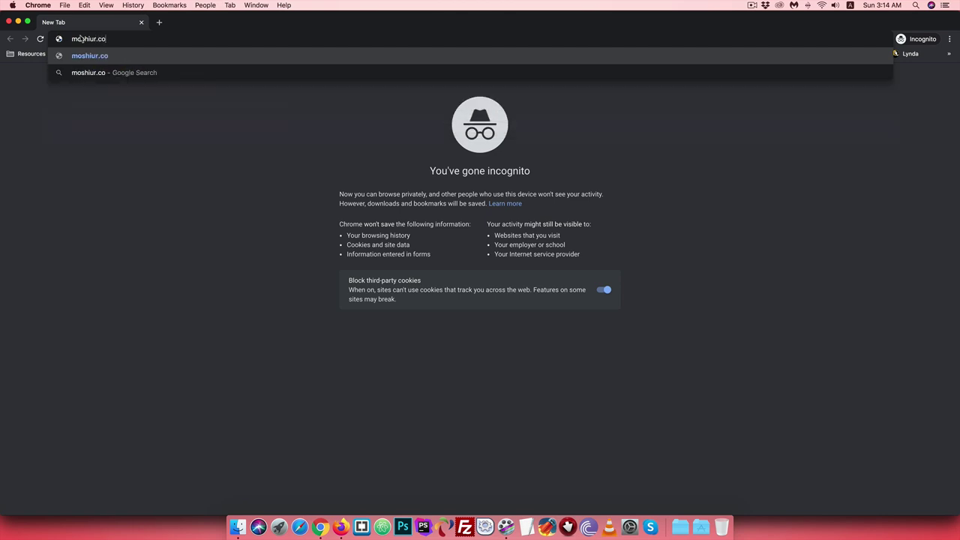
type("dersfounda")
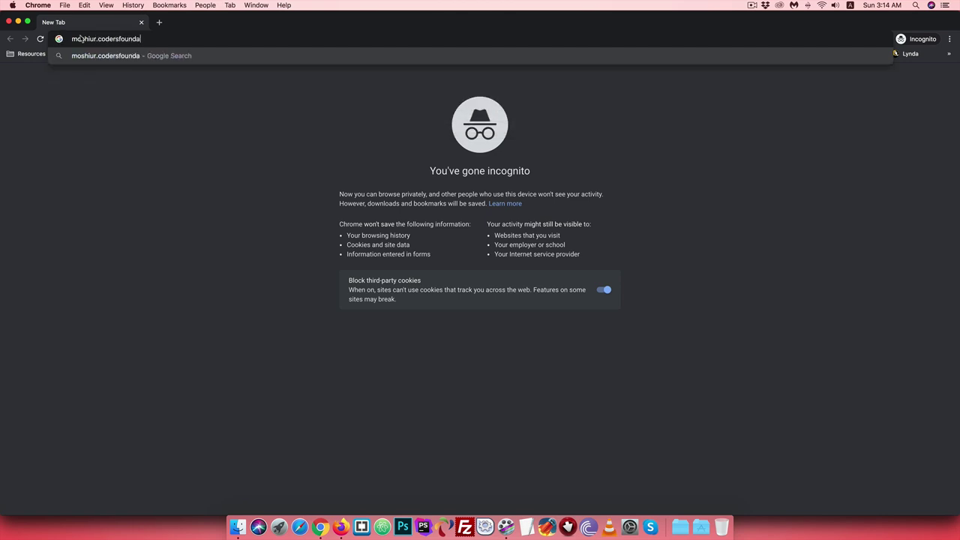
type("tion.online")
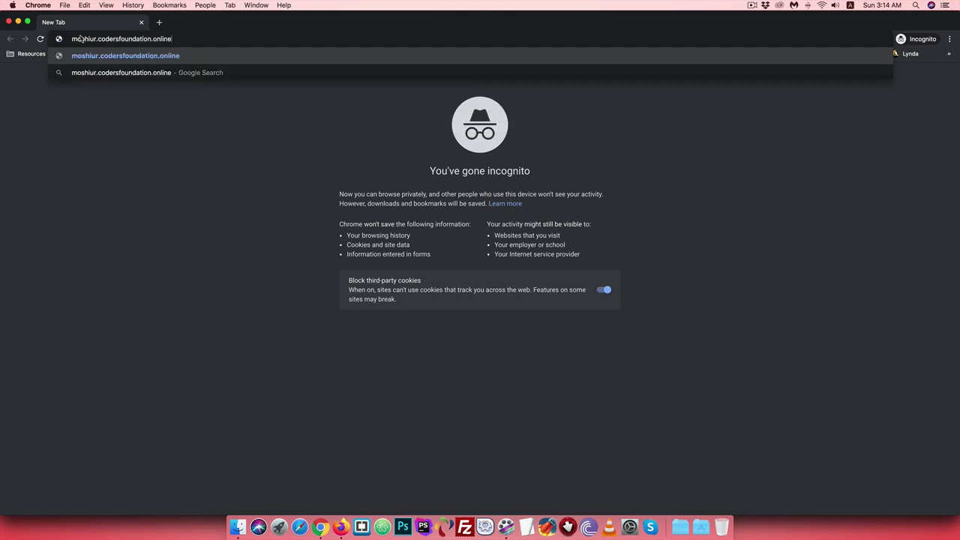
key("Return")
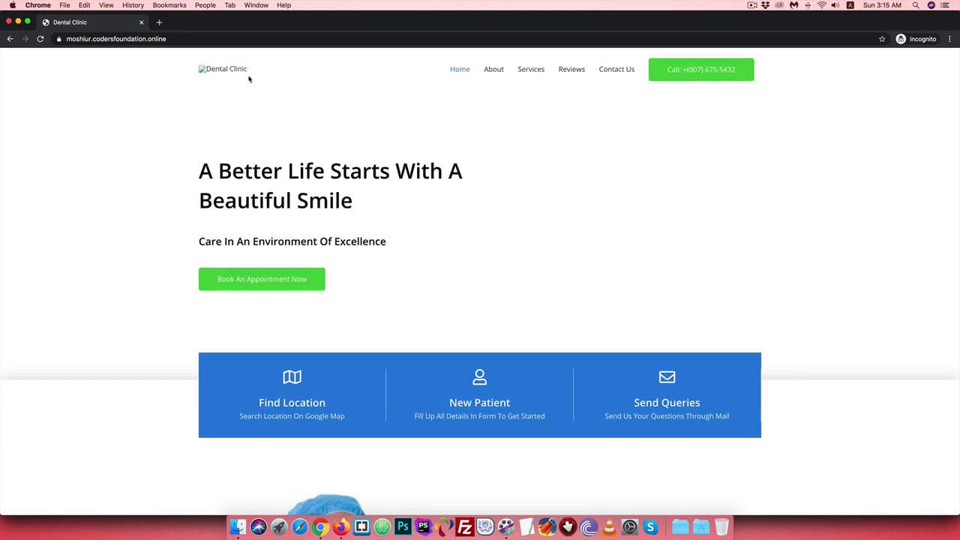
Step: Inspect the homepage hero section's background-image styles in the developer tools, and close them after checking the image URL
scroll(249, 132, "down", 1)
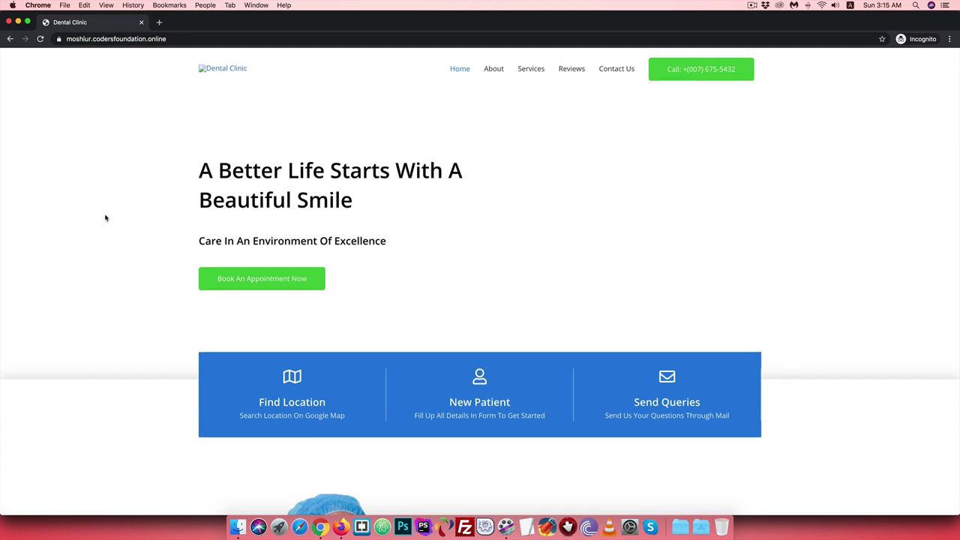
scroll(112, 229, "up", 1)
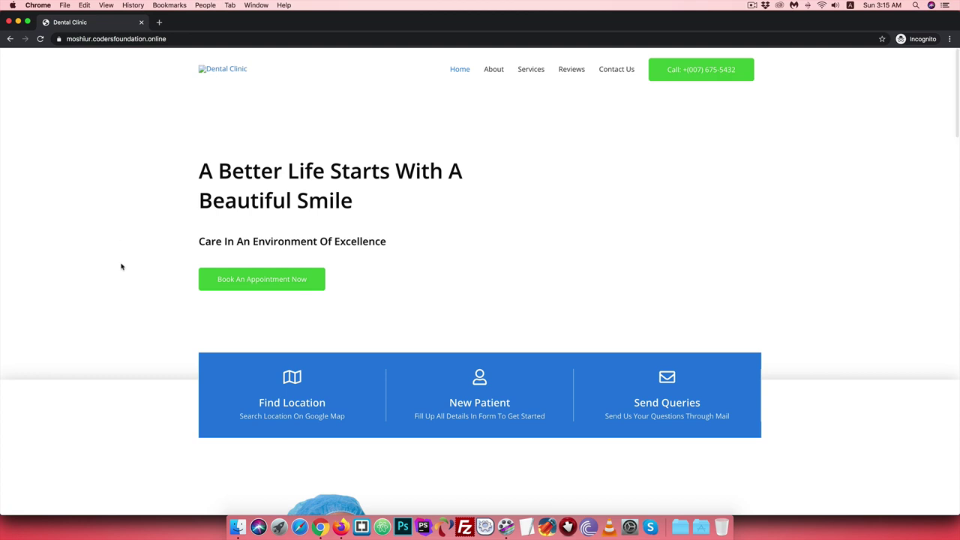
right_click(149, 201)
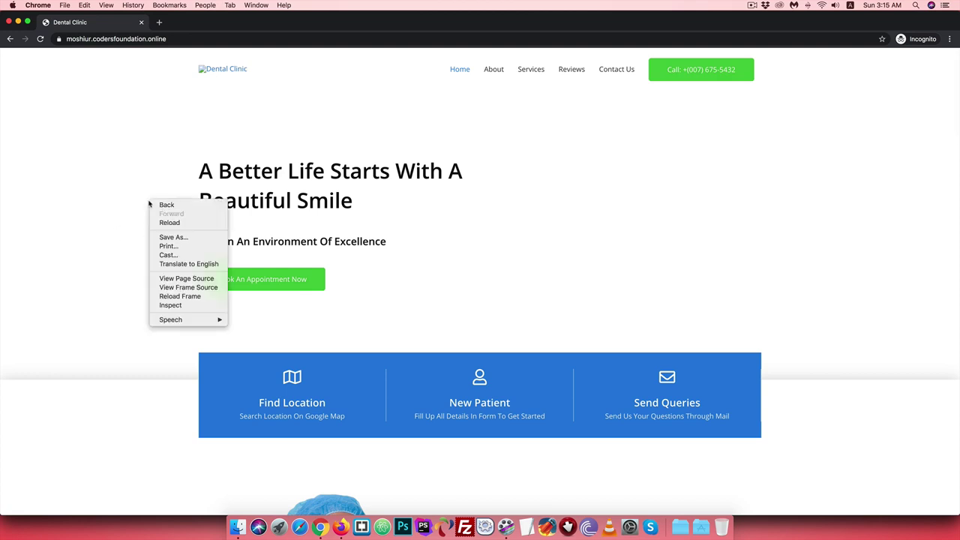
left_click(177, 307)
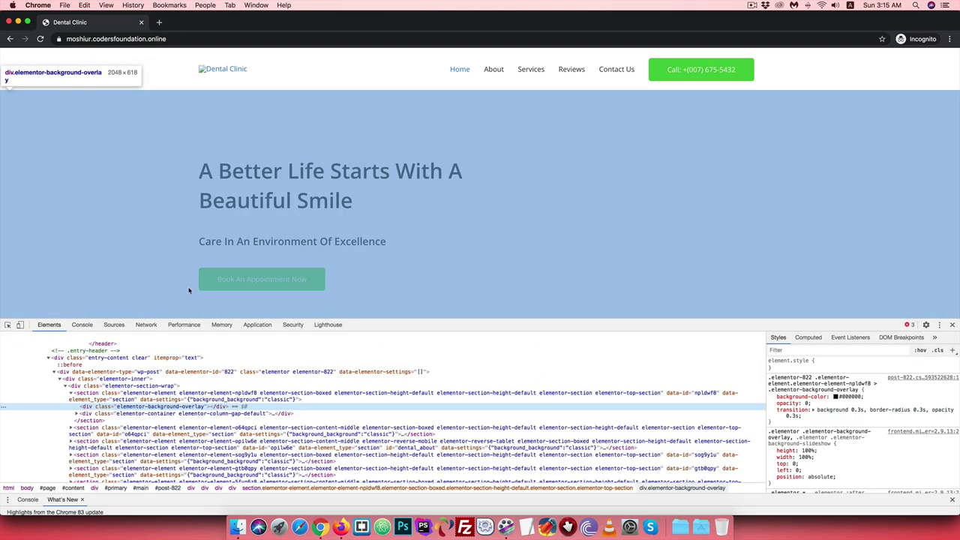
left_click(135, 400)
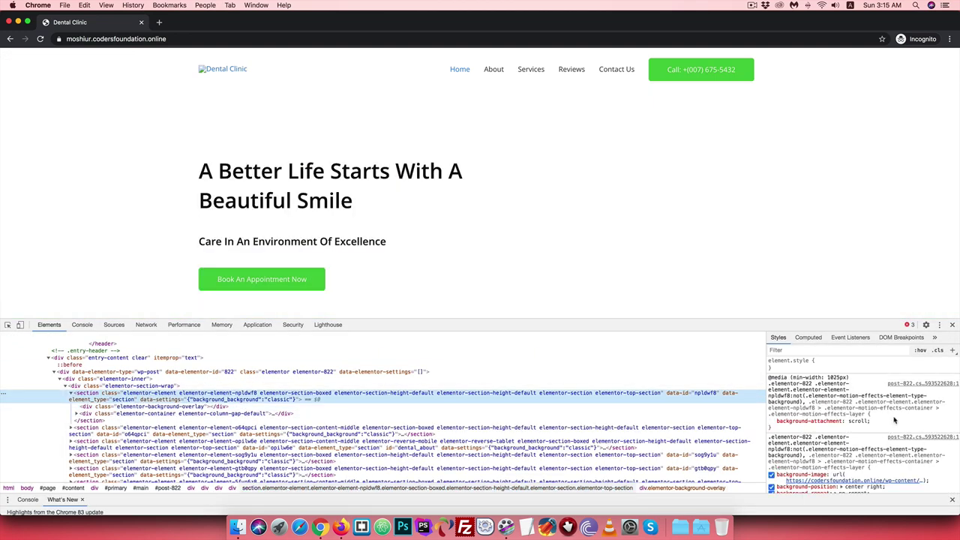
scroll(870, 426, "down", 3)
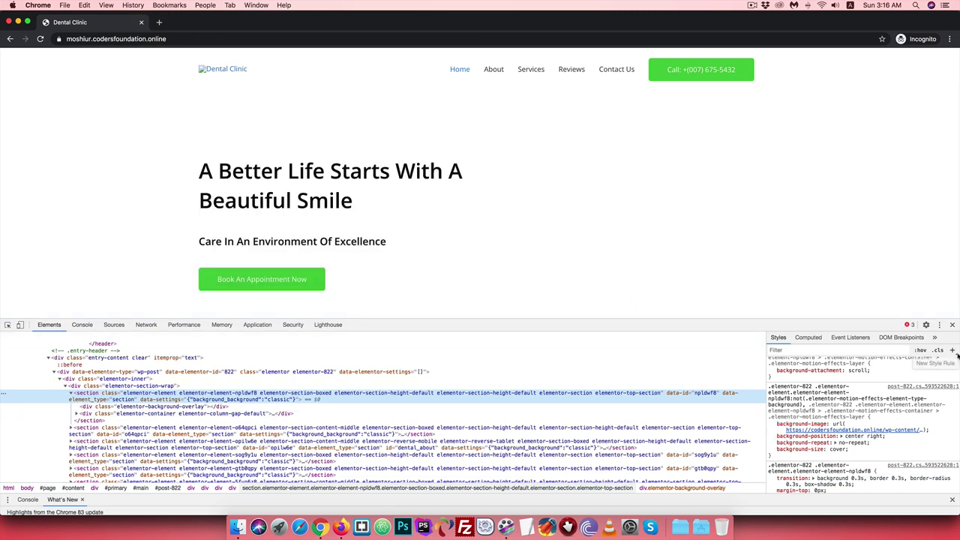
left_click(953, 324)
Step: Open the broken Dental Clinic logo image in its own tab, check its address and return to the homepage
right_click(98, 224)
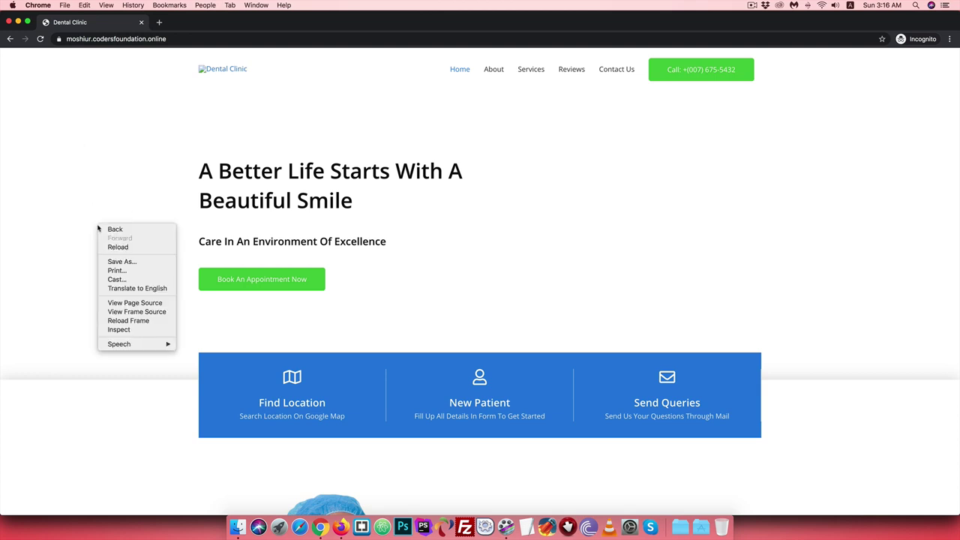
right_click(218, 72)
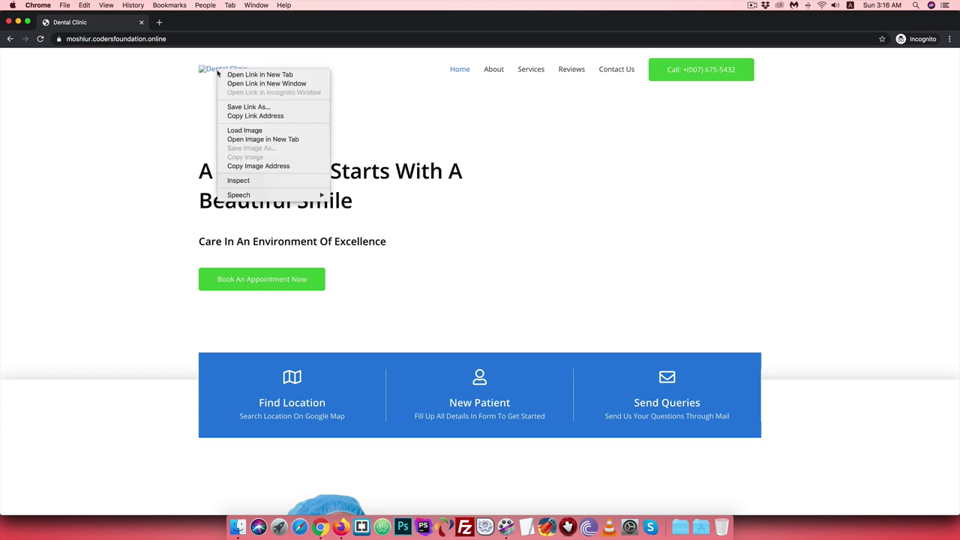
left_click(244, 141)
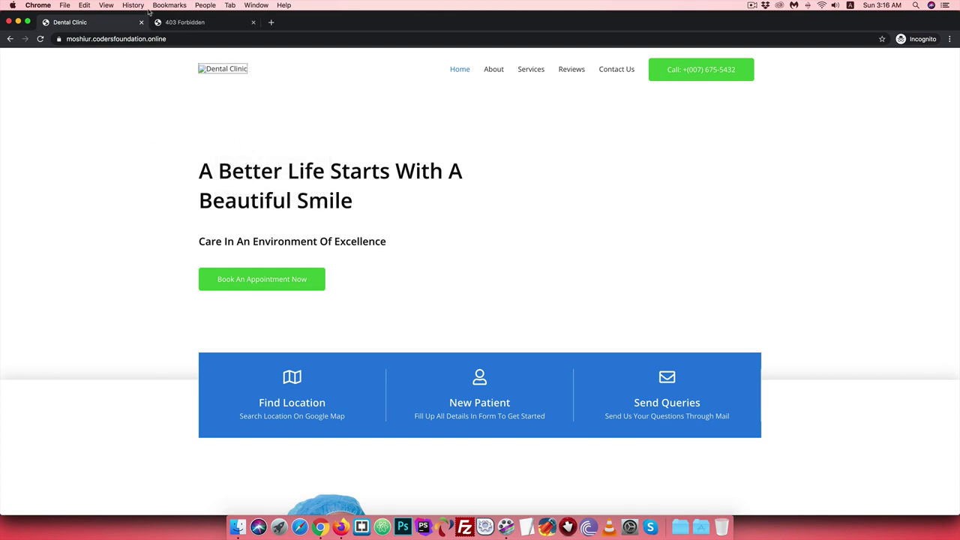
left_click(176, 23)
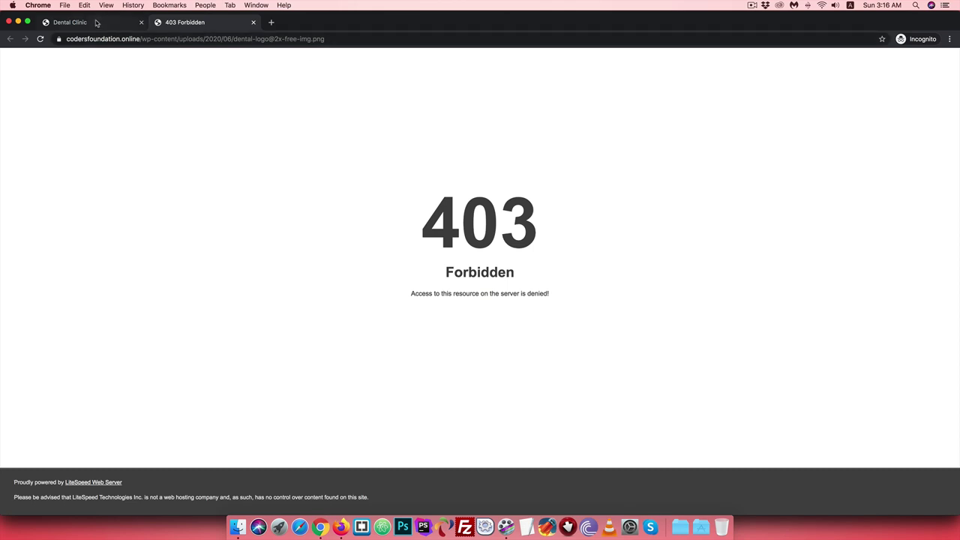
left_click(96, 23)
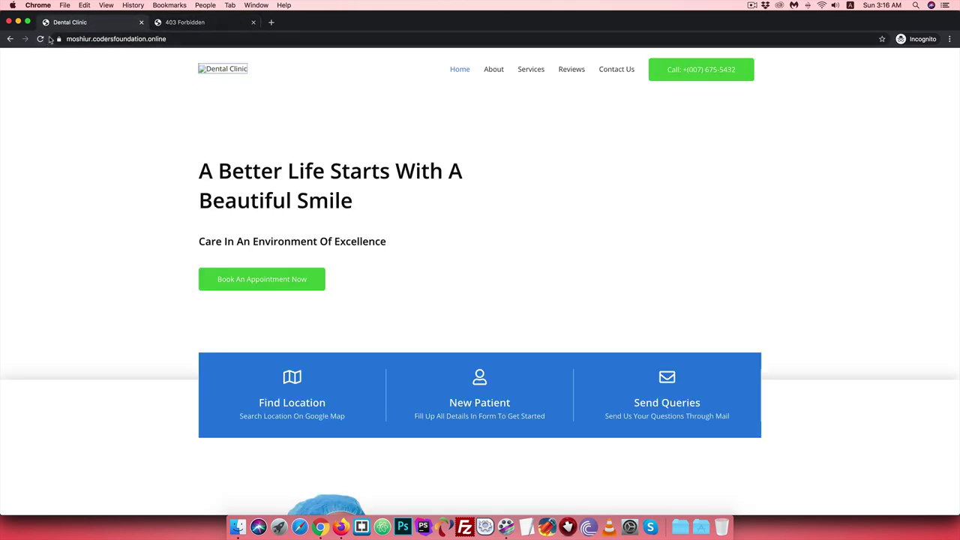
Step: Add the subdomain prefix to the logo image's URL, load the image to check it, and close its tab
left_click(180, 23)
key("super+l")
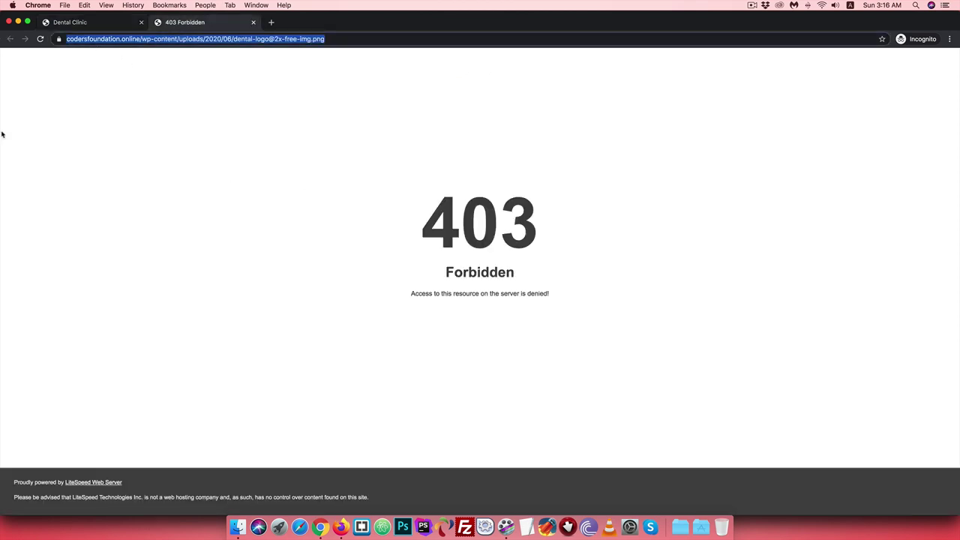
key("Left")
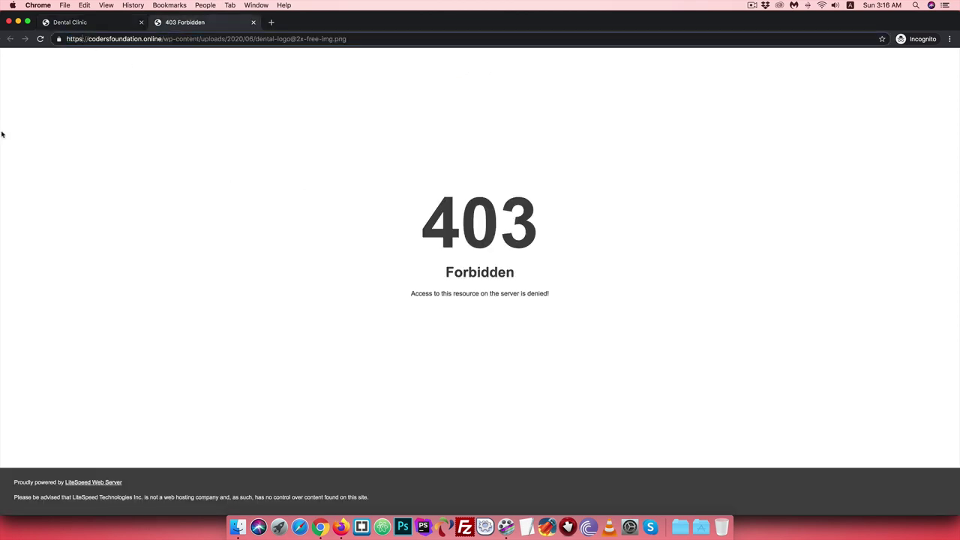
type("moshiur")
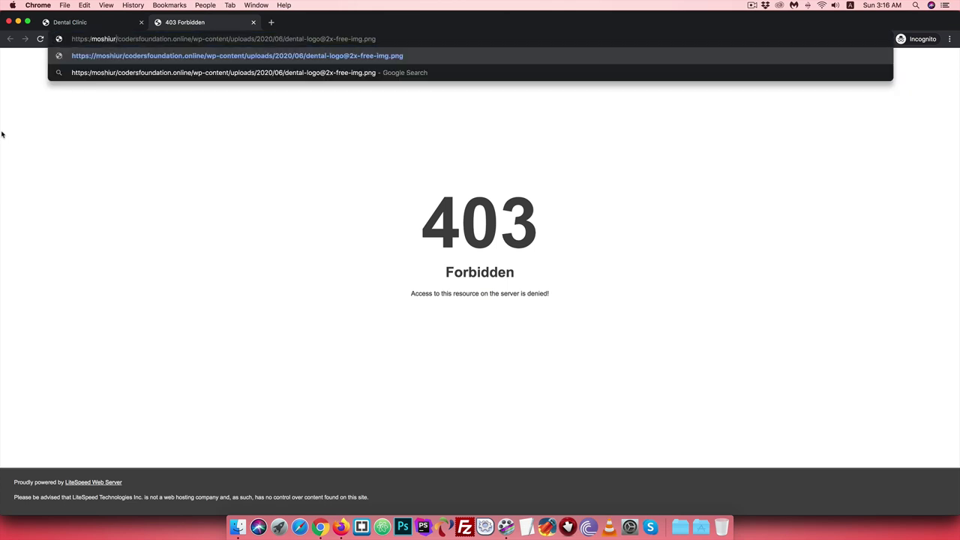
type(".")
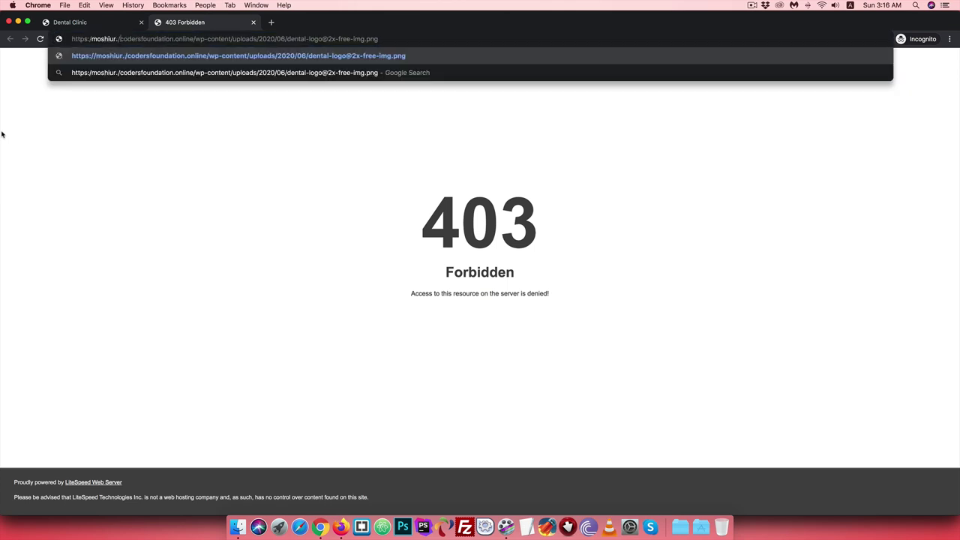
key("Return")
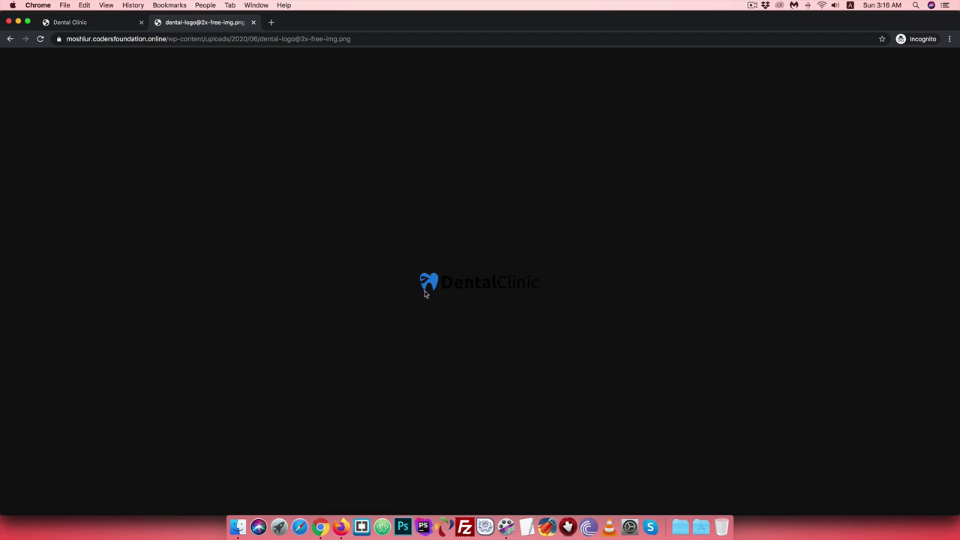
left_click(64, 26)
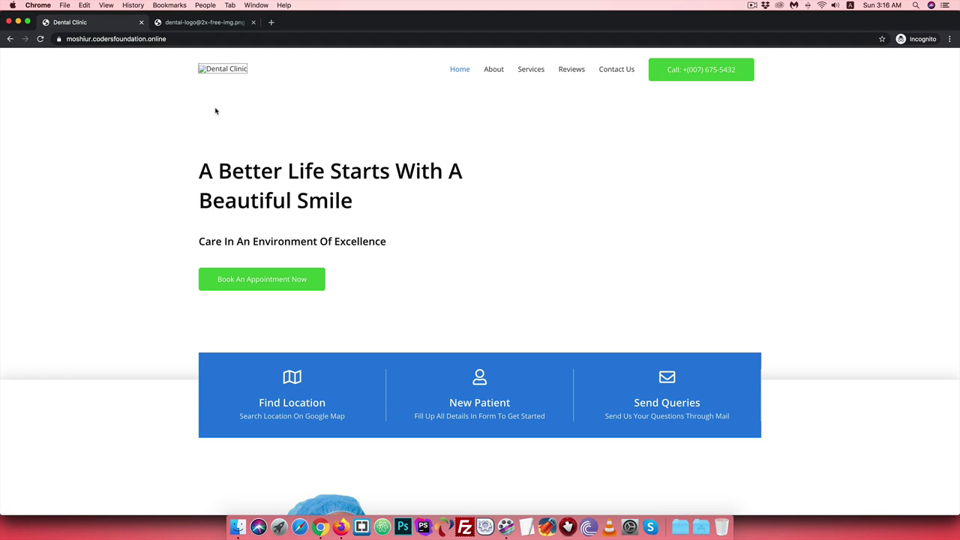
left_click(252, 23)
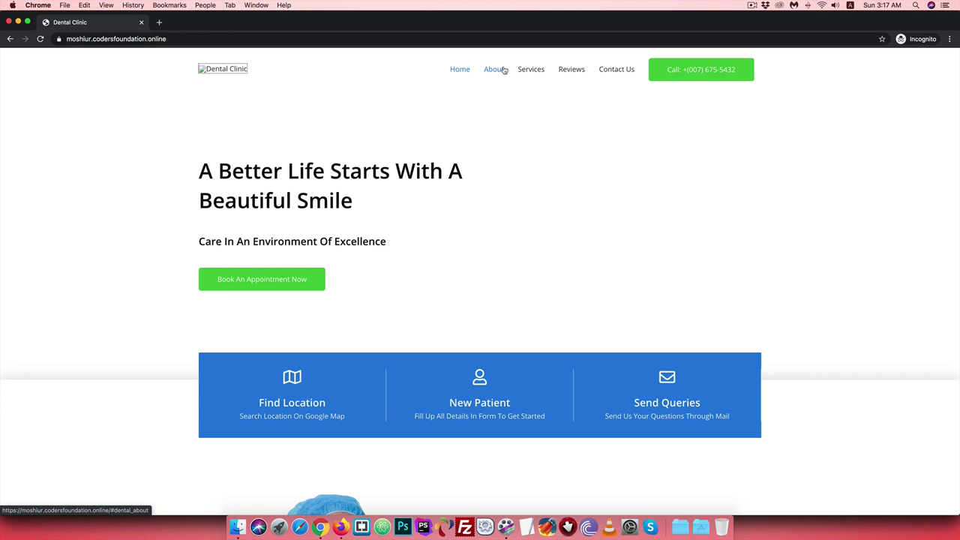
Step: Append /wp-admin to the subdomain's address and load the WordPress login page
left_click(189, 39)
left_click(189, 38)
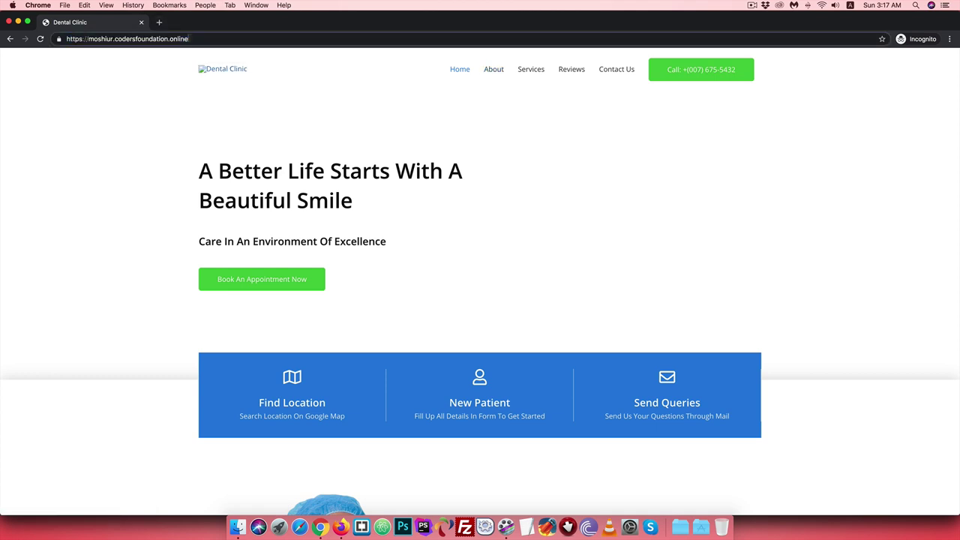
type("/wp-admi")
key("Return")
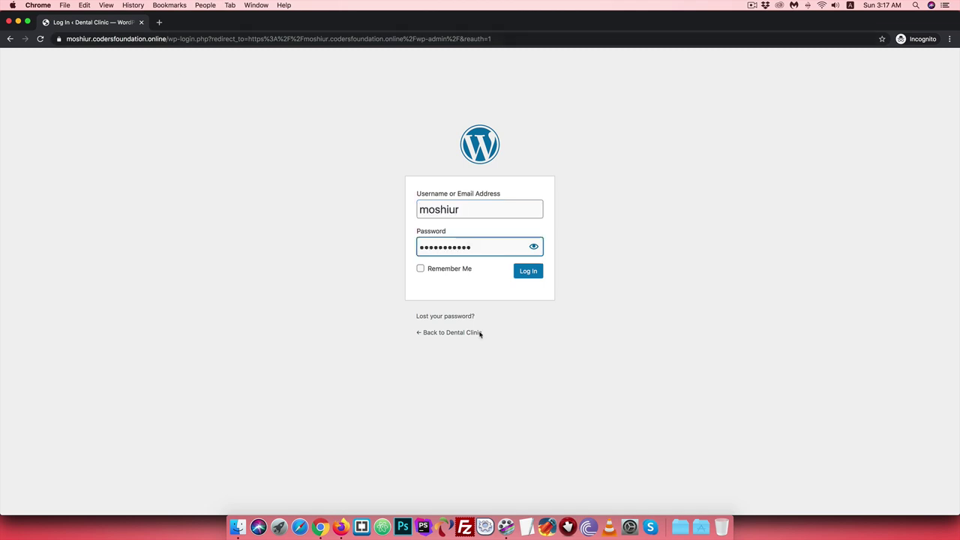
Step: Log in to the WordPress admin with the filled-in account credentials and open the list of installed plugins
left_click(535, 276)
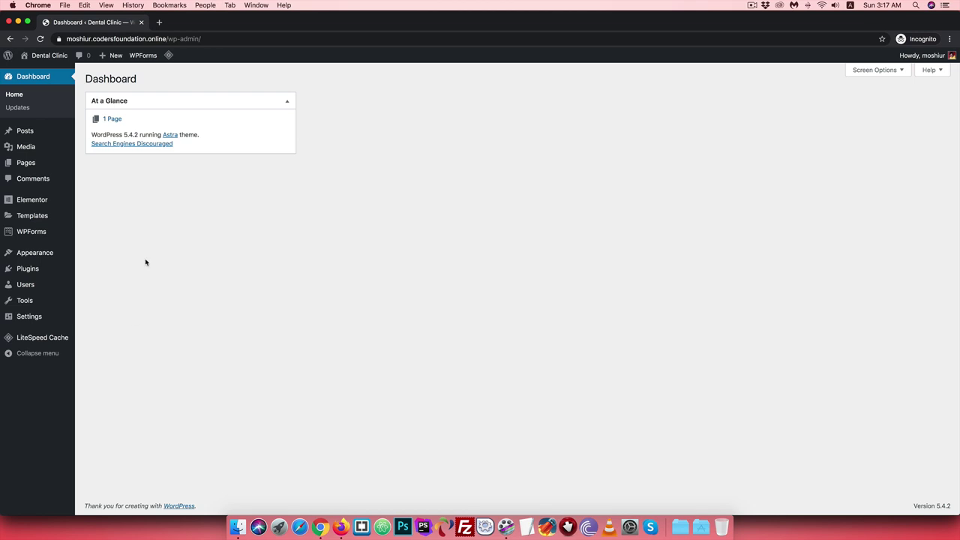
left_click(22, 275)
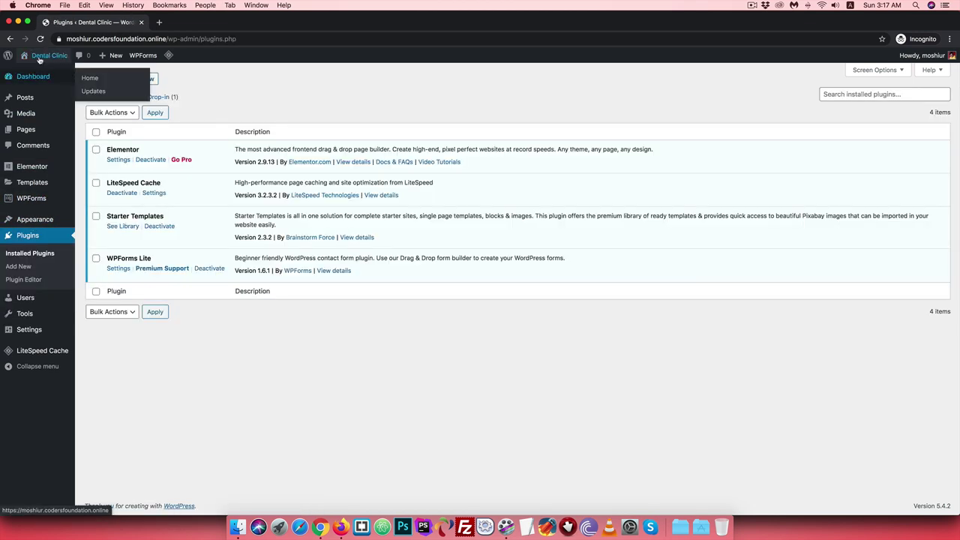
Step: Open the Dental Clinic homepage in a new tab to check it, and return to the installed plugins
right_click(45, 71)
left_click(75, 73)
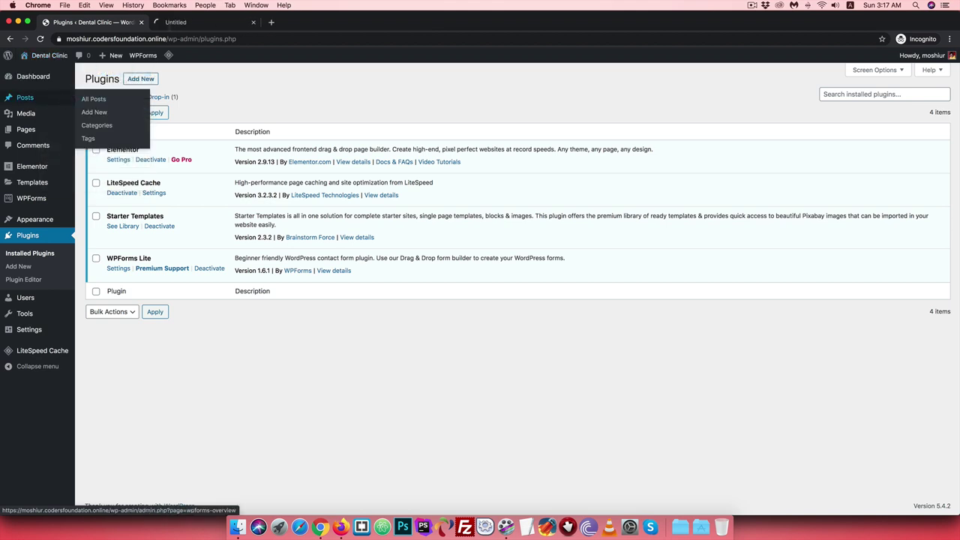
left_click(201, 22)
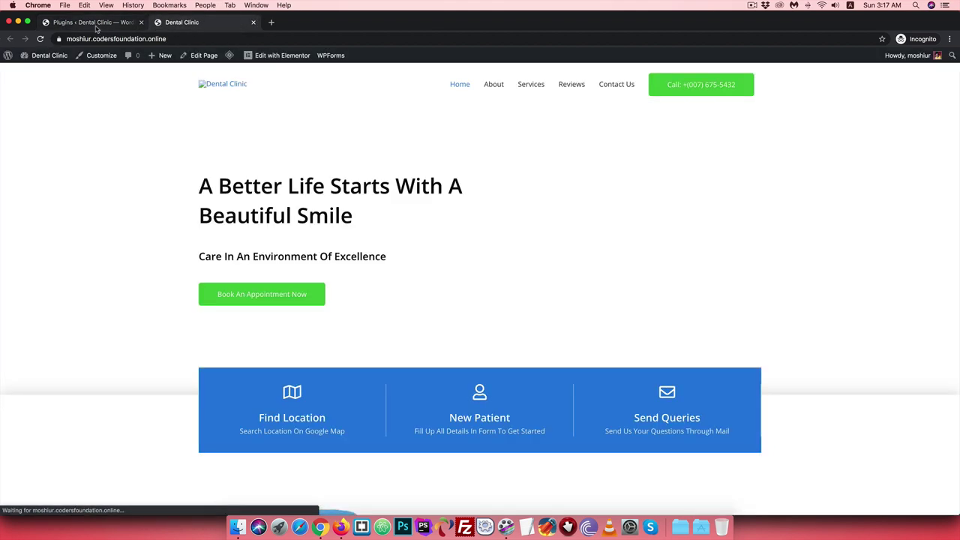
key("ctrl+shift+Tab")
Step: Search the plugin directory for "update url", and install and activate the Go Live Update Urls plugin
left_click(141, 79)
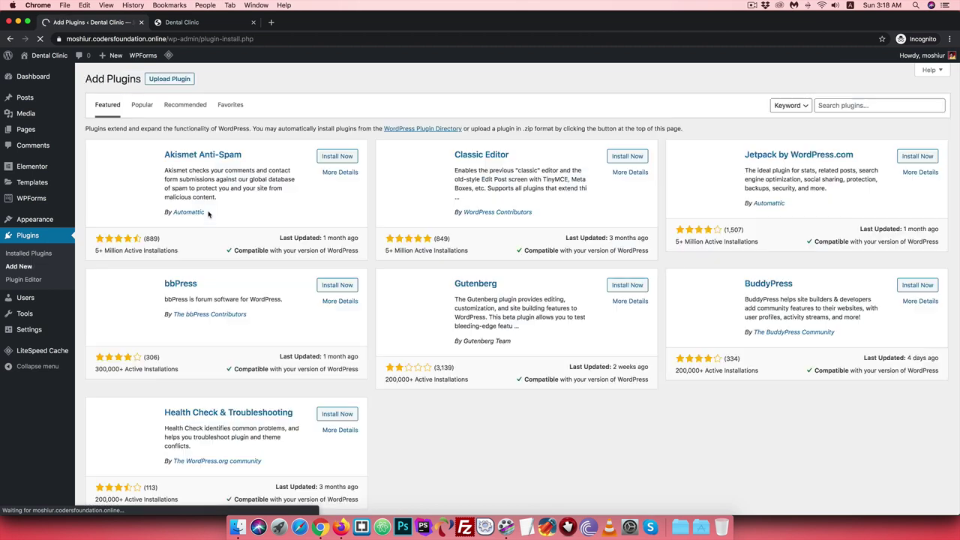
left_click(848, 106)
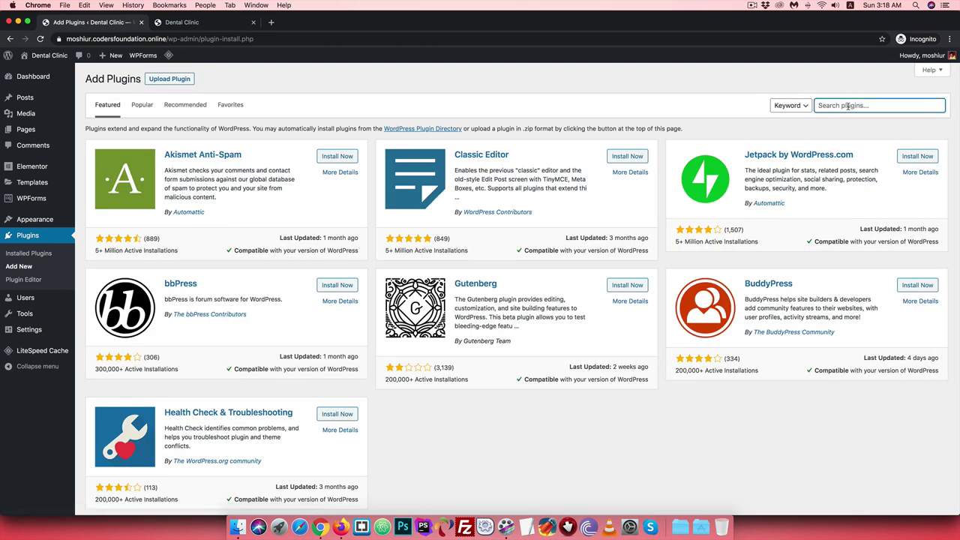
type("s")
key("BackSpace")
type("updr")
key("BackSpace")
key("BackSpace")
key("BackSpace")
type("pdate url")
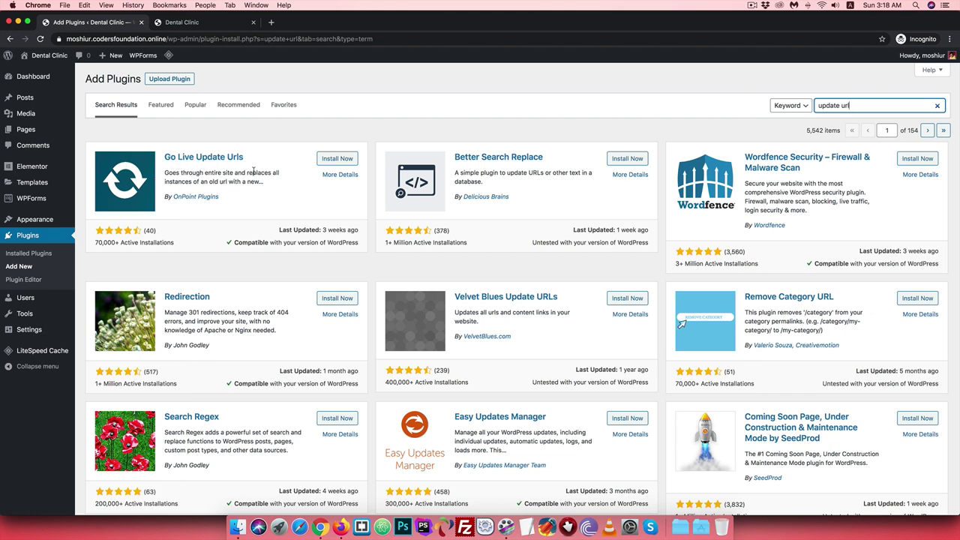
left_click(324, 159)
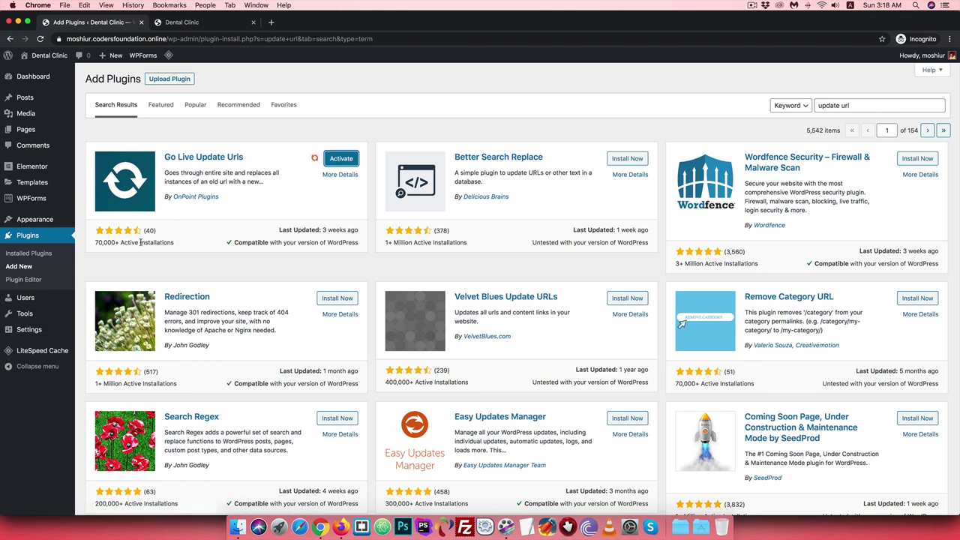
left_click(339, 162)
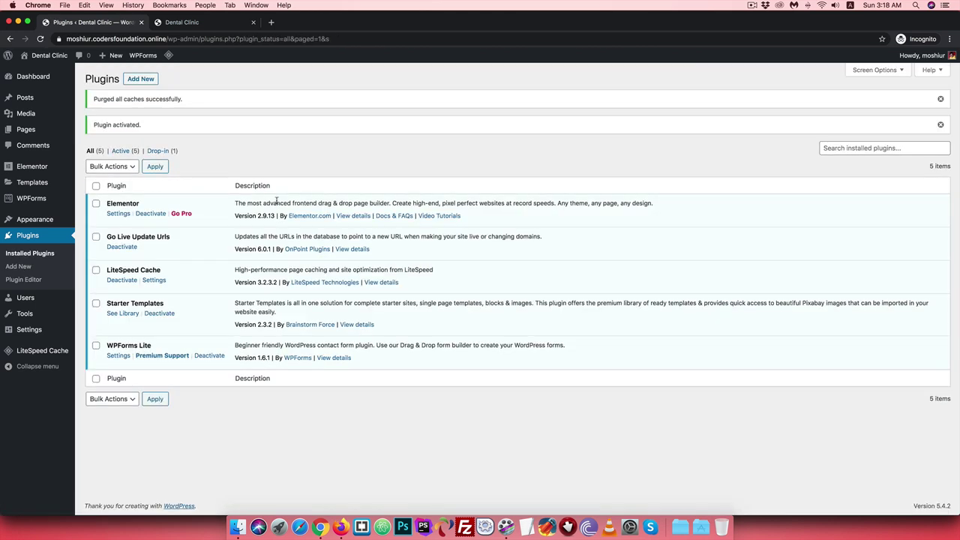
Step: Open the Go Live URL replacement tool and enter codersfoundation.online as the Old URL
mouse_move(22, 314)
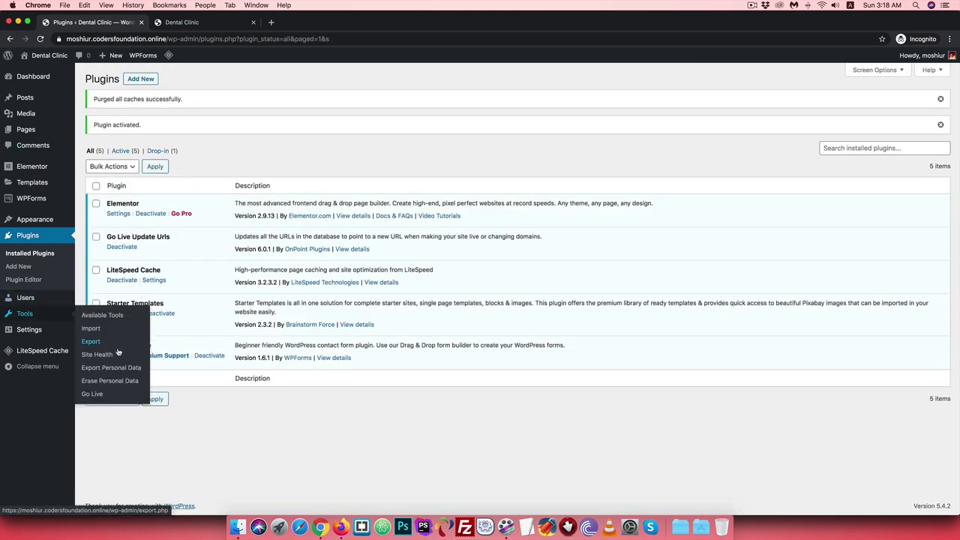
left_click(97, 395)
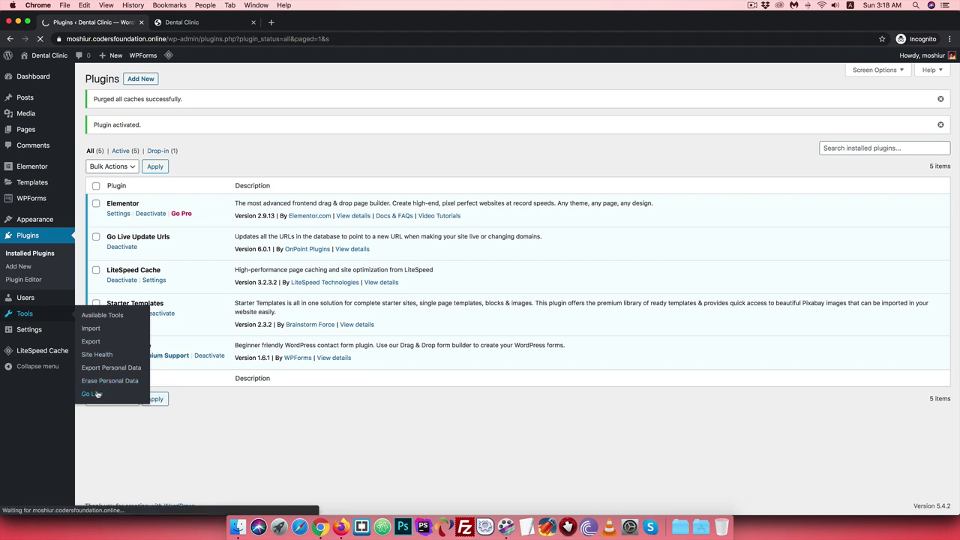
scroll(135, 338, "down", 3)
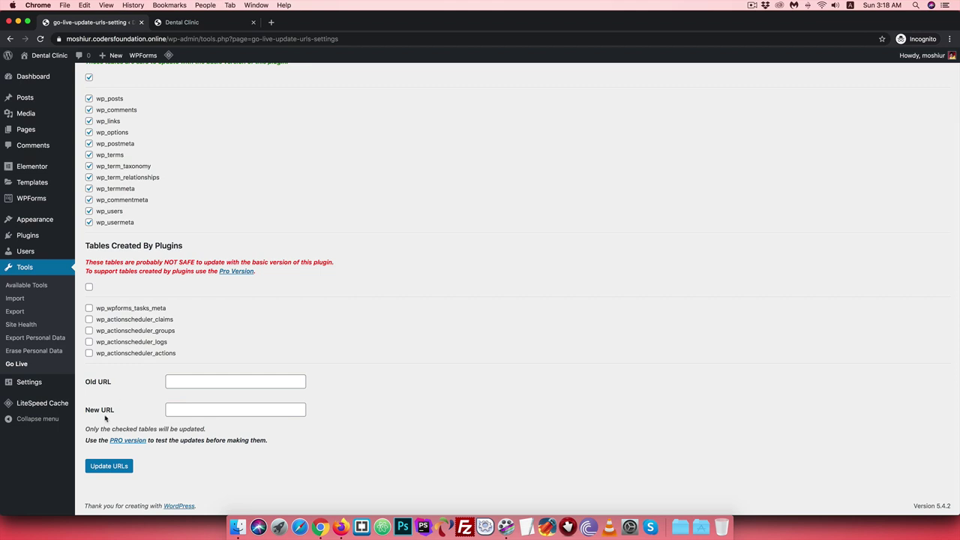
left_click(177, 384)
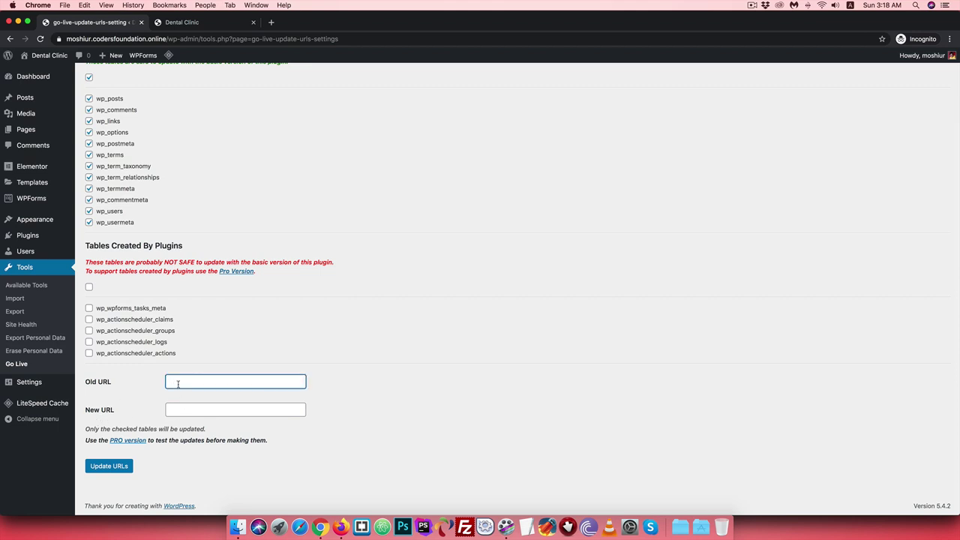
type("codersfoundation.online")
Step: Set the New URL to the subdomain's address by combining the subdomain prefix with the copied codersfoundation.online domain
left_click(190, 413)
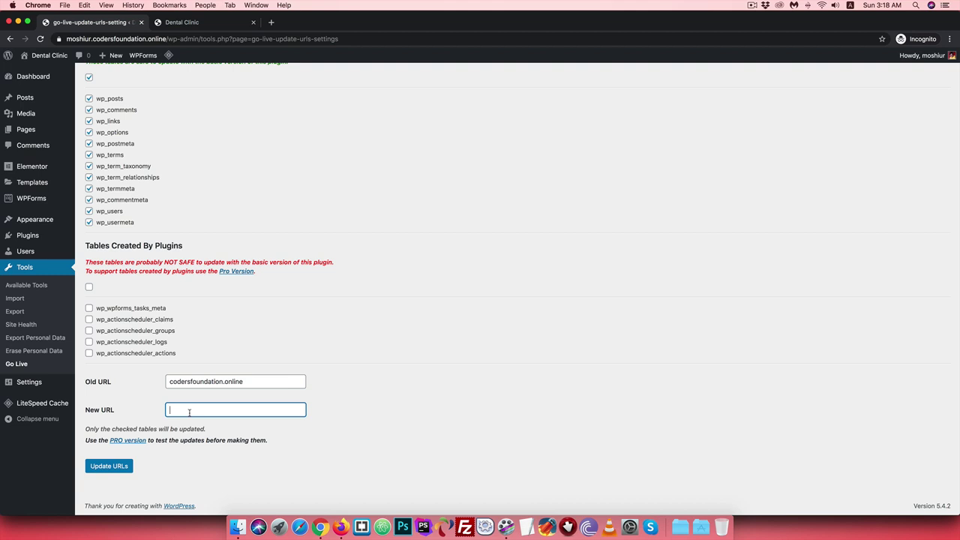
type("moshiur.")
left_click_drag(248, 382, 158, 377)
key("super+c")
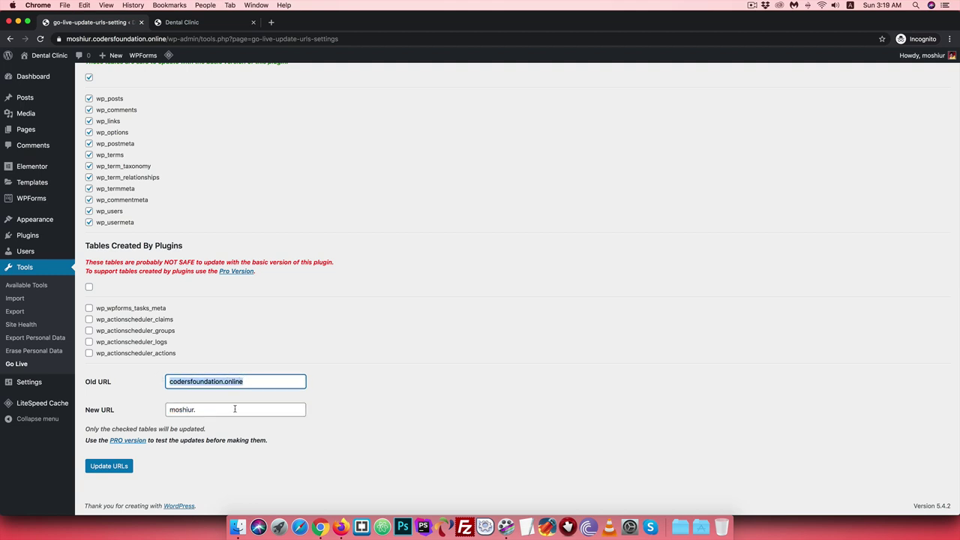
left_click(235, 409)
key("super+v")
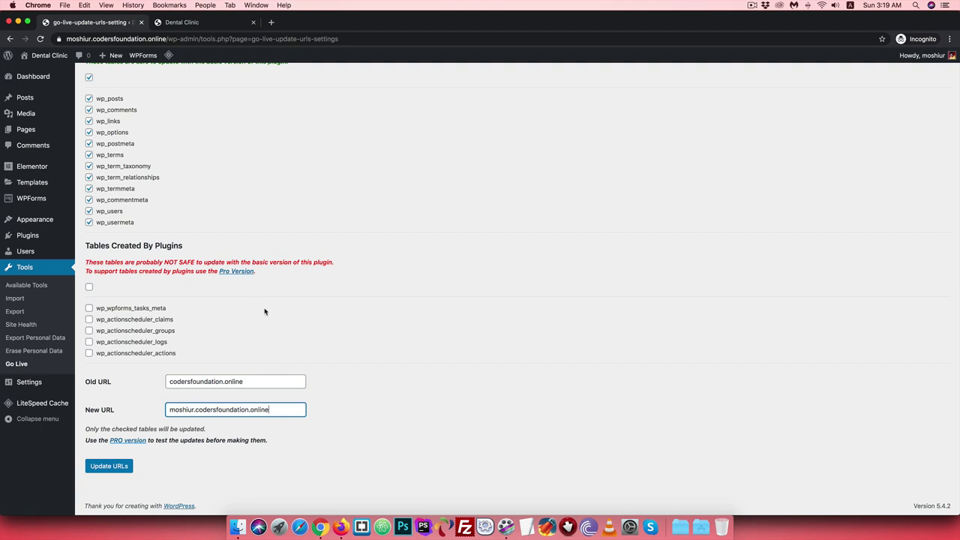
left_click(351, 411)
Step: Review the core tables, include the tables created by plugins, and run the URL update
scroll(143, 158, "up", 1)
scroll(112, 158, "down", 1)
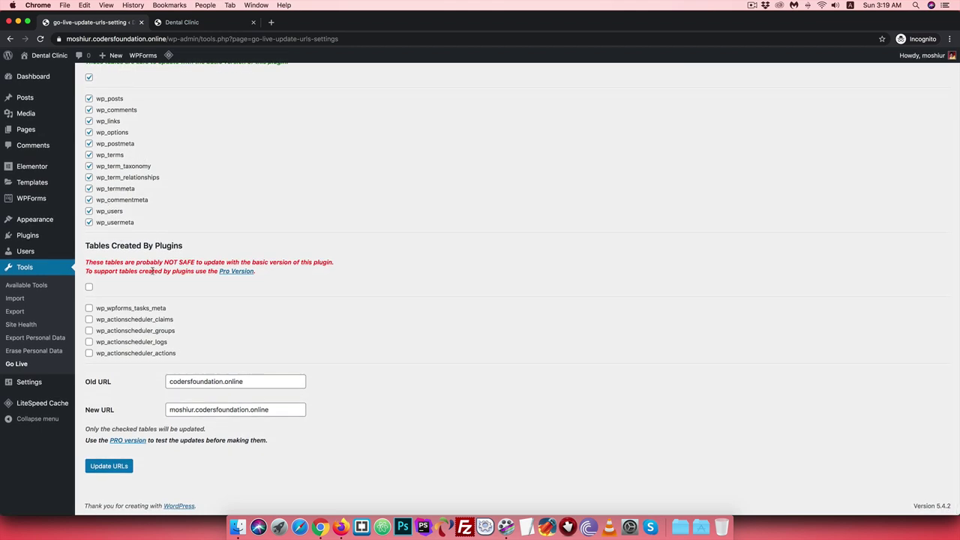
scroll(152, 271, "up", 3)
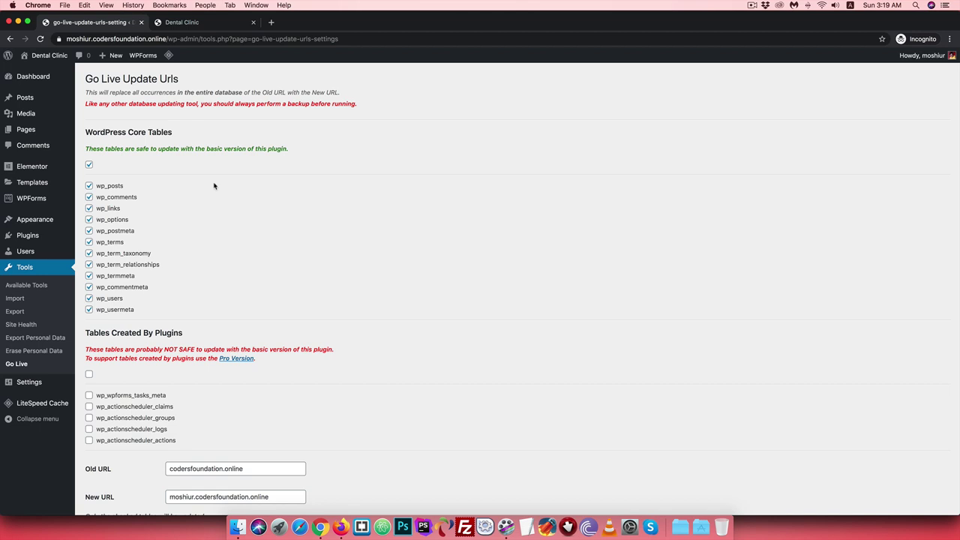
scroll(214, 186, "down", 3)
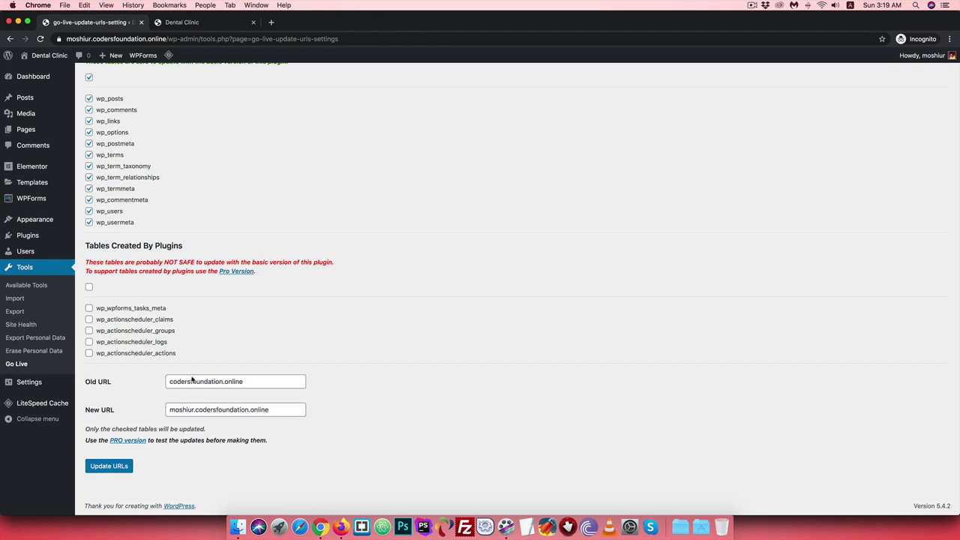
left_click(88, 287)
left_click(113, 469)
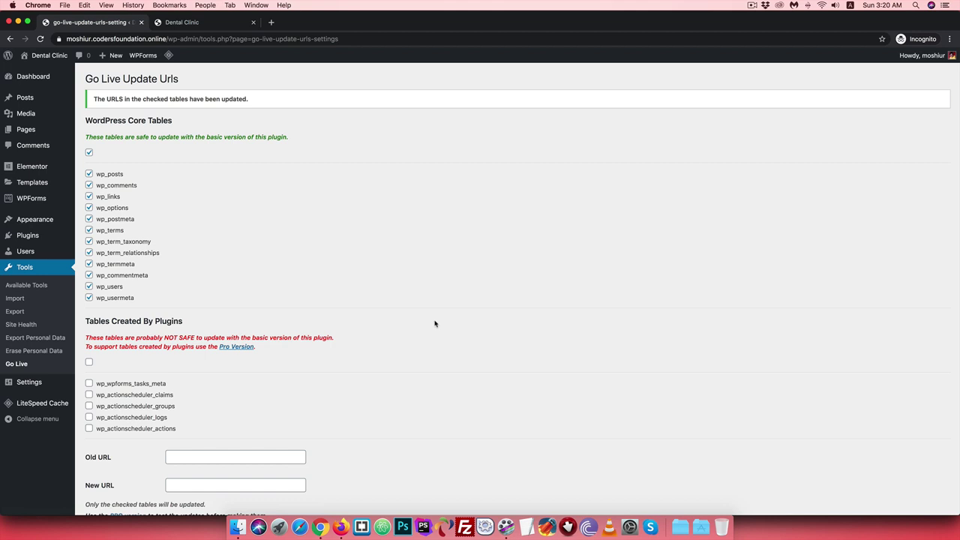
Step: Review the Go Live page after the update, and reload the subdomain's homepage to check its images
scroll(436, 323, "down", 3)
scroll(232, 212, "up", 3)
left_click(187, 22)
left_click(40, 39)
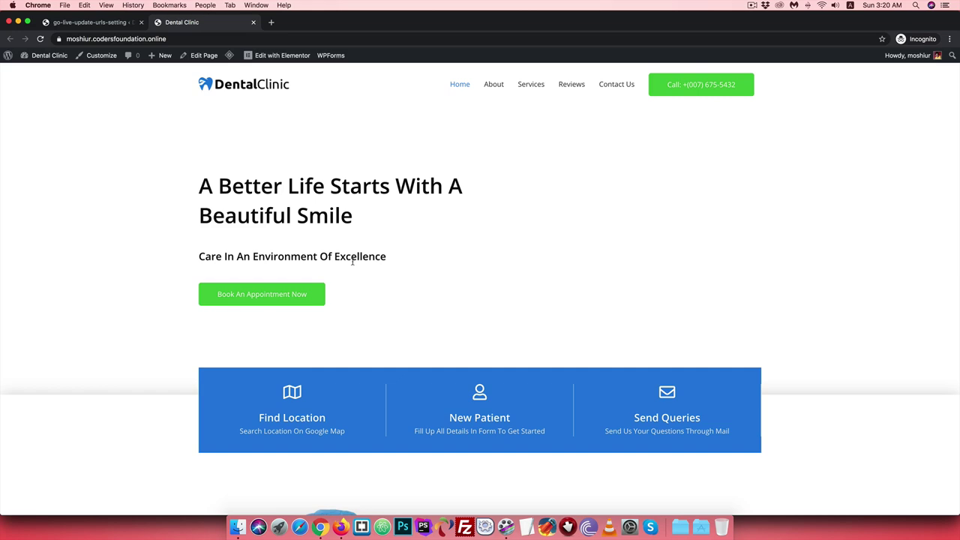
Step: Compare the homepage with the original codersfoundation.online site in Firefox, and return to the subdomain's homepage in Chrome
key("ctrl+Up")
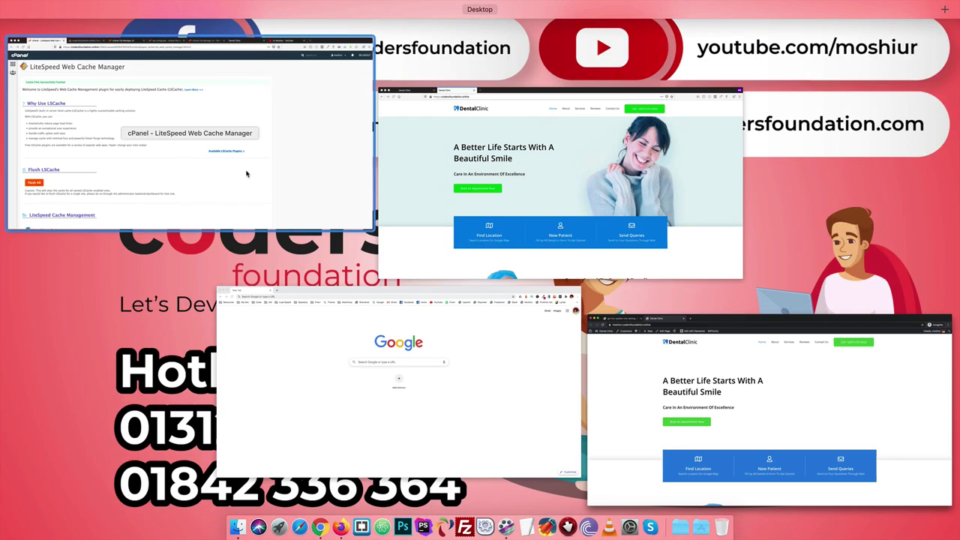
left_click(439, 173)
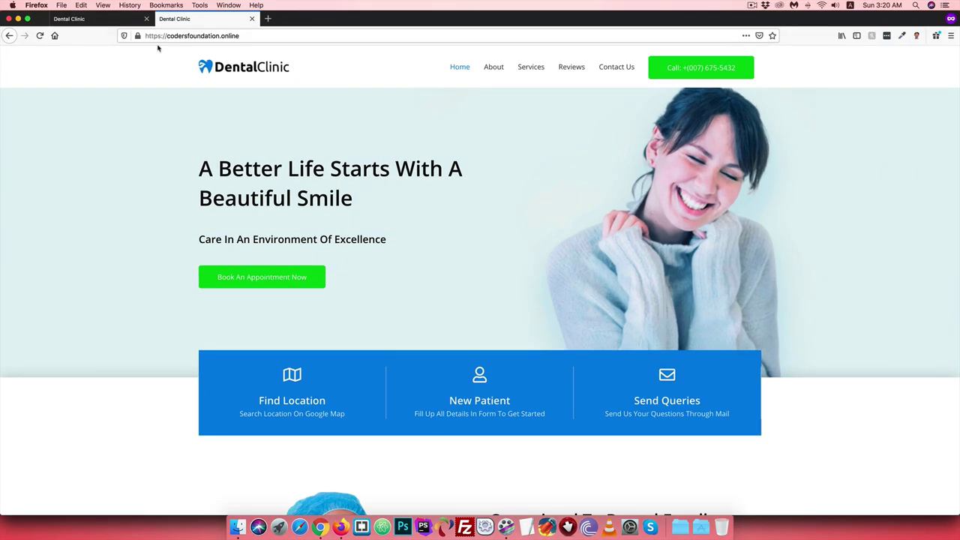
key("ctrl+Up")
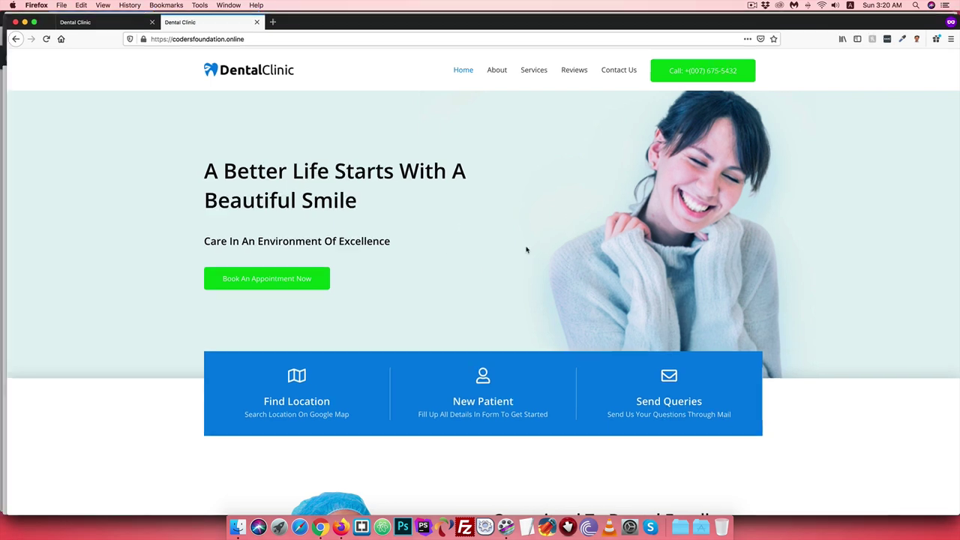
left_click(328, 345)
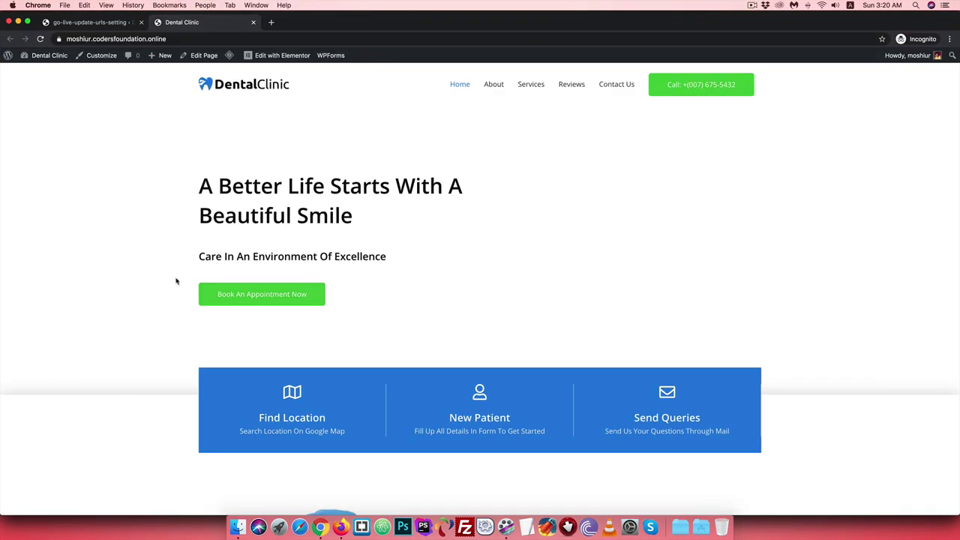
Step: Inspect the hero section's background overlay styles in the developer tools, and close them
right_click(166, 179)
left_click(166, 310)
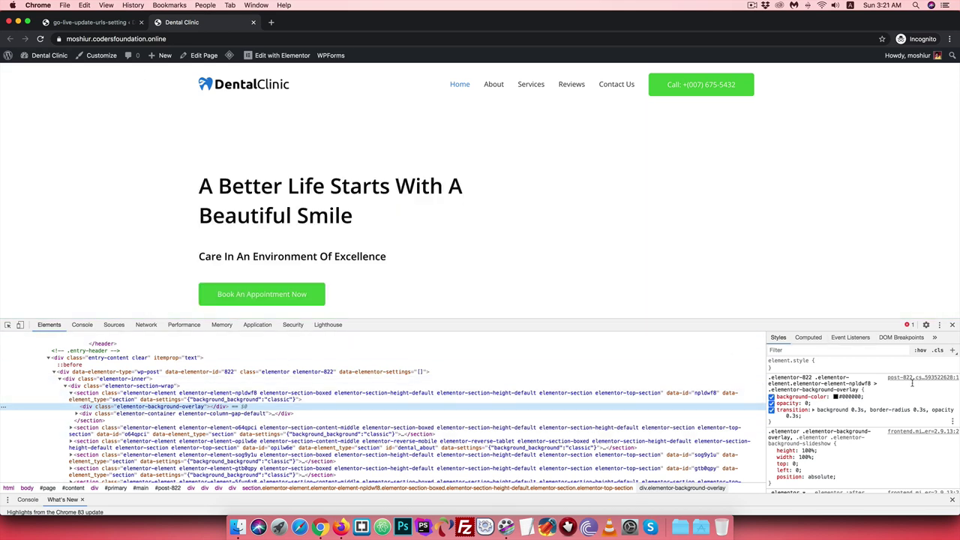
left_click(952, 324)
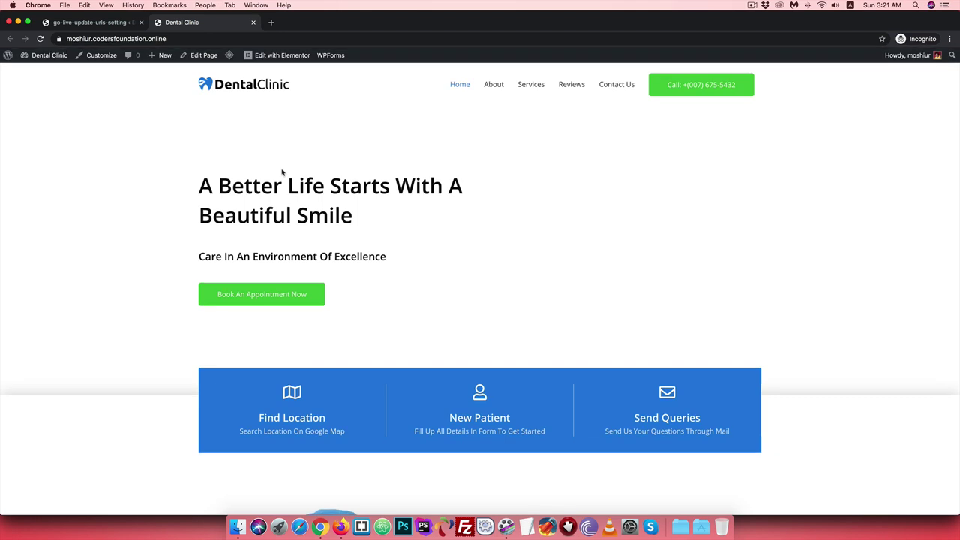
Step: Check the installed plugins list, and open the subdomain's homepage in the Elementor editor in a new tab
left_click(85, 25)
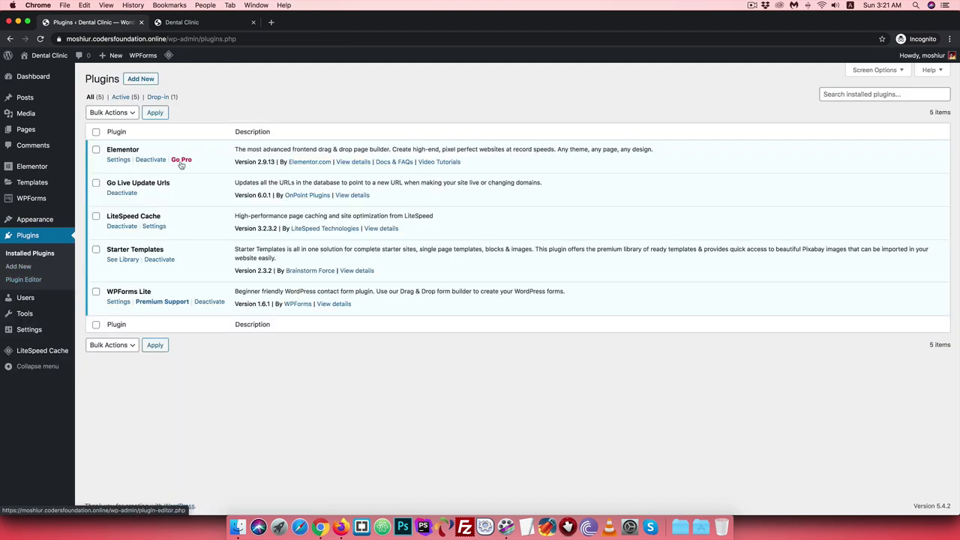
left_click(171, 21)
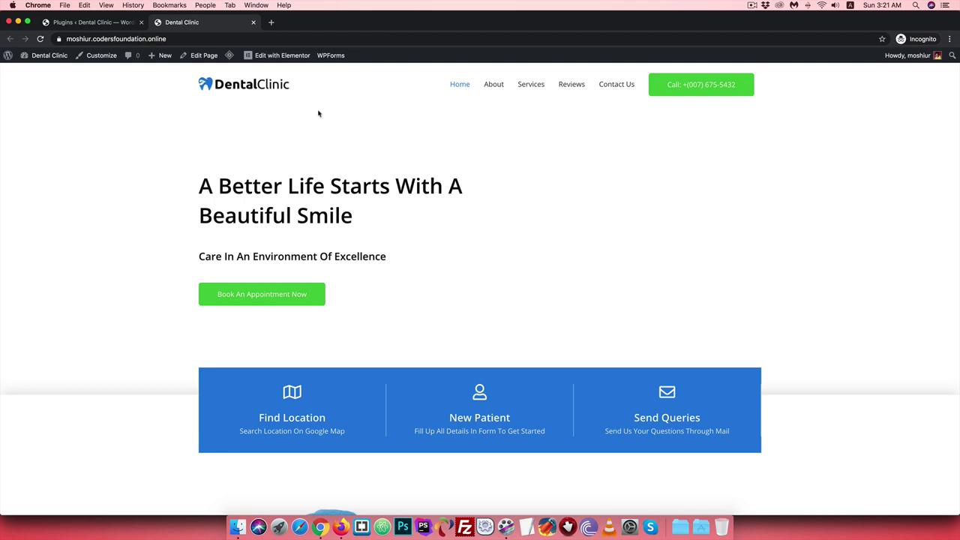
right_click(272, 55)
left_click(304, 59)
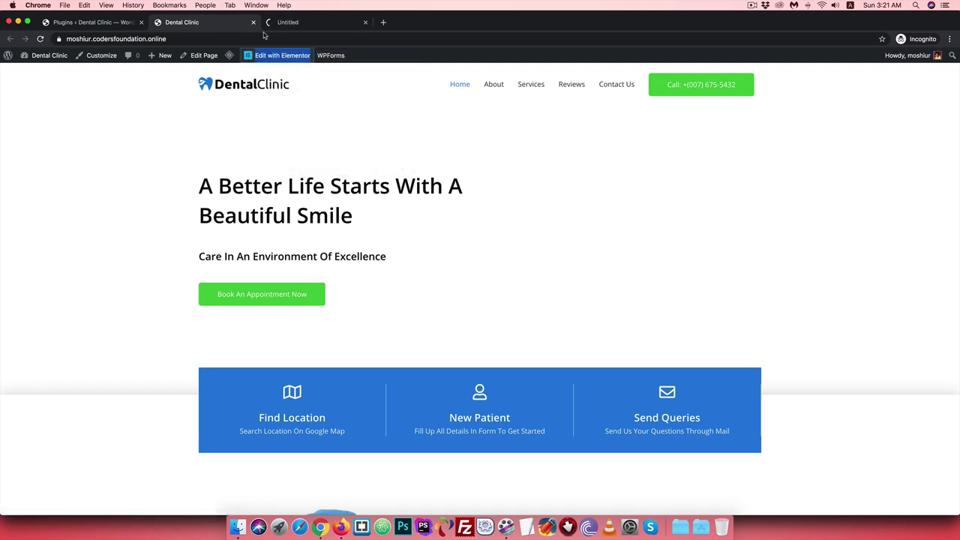
left_click(291, 22)
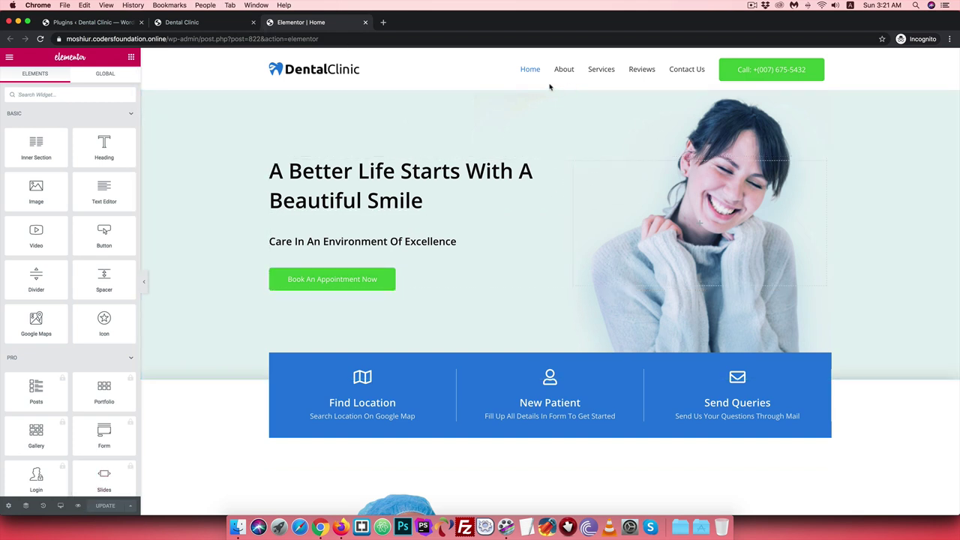
Step: Select the hero section in Elementor and remove its background image from the section's style settings
left_click(550, 85)
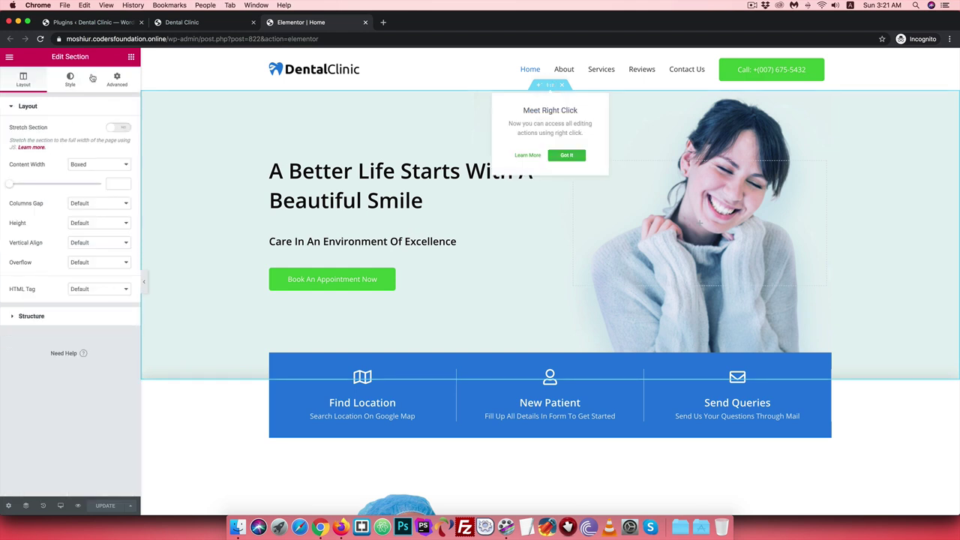
left_click(117, 81)
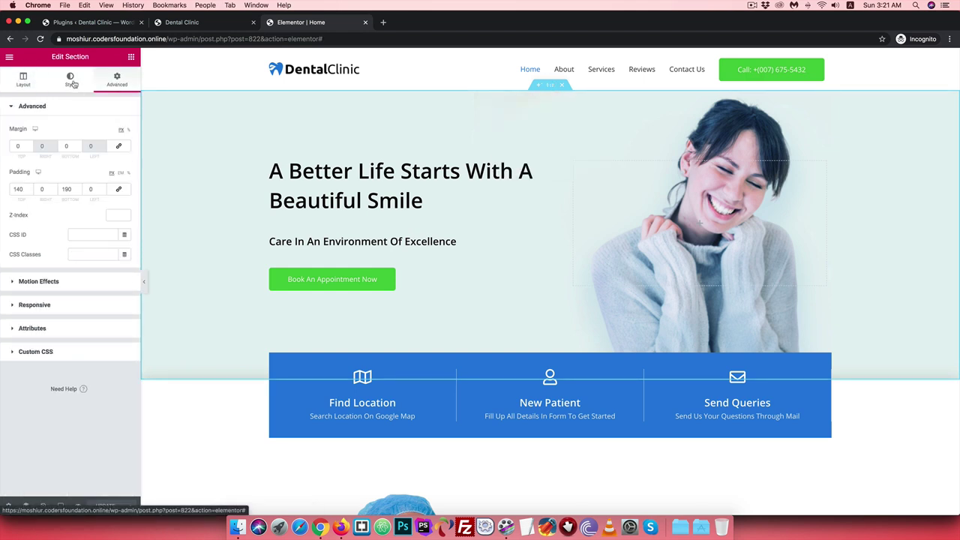
left_click(70, 81)
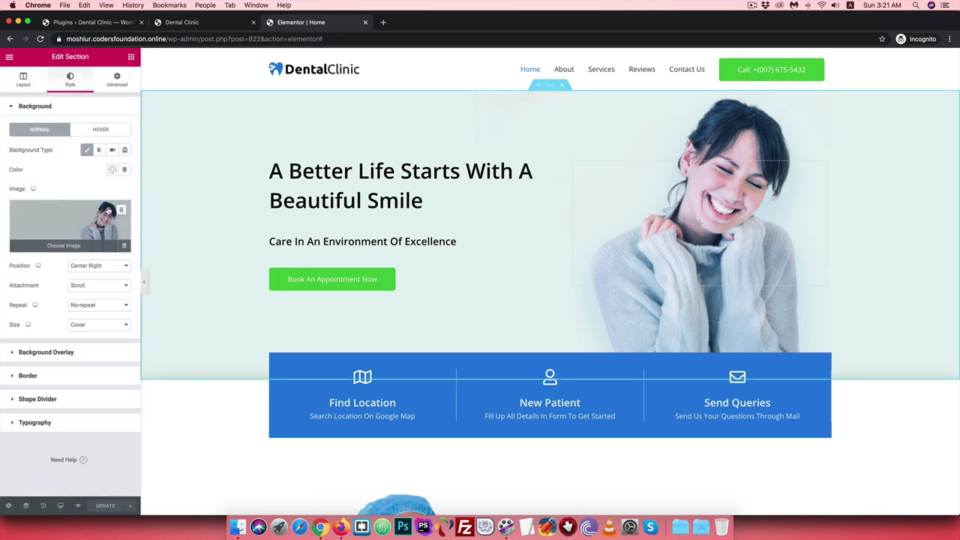
left_click(124, 212)
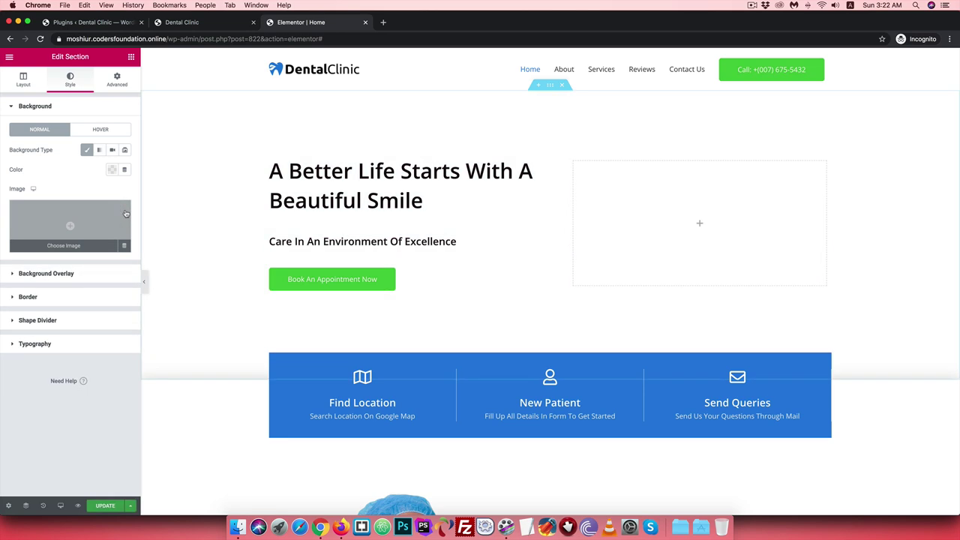
Step: Set hero-bg-img.png from the media library as the hero section's background image
left_click(75, 223)
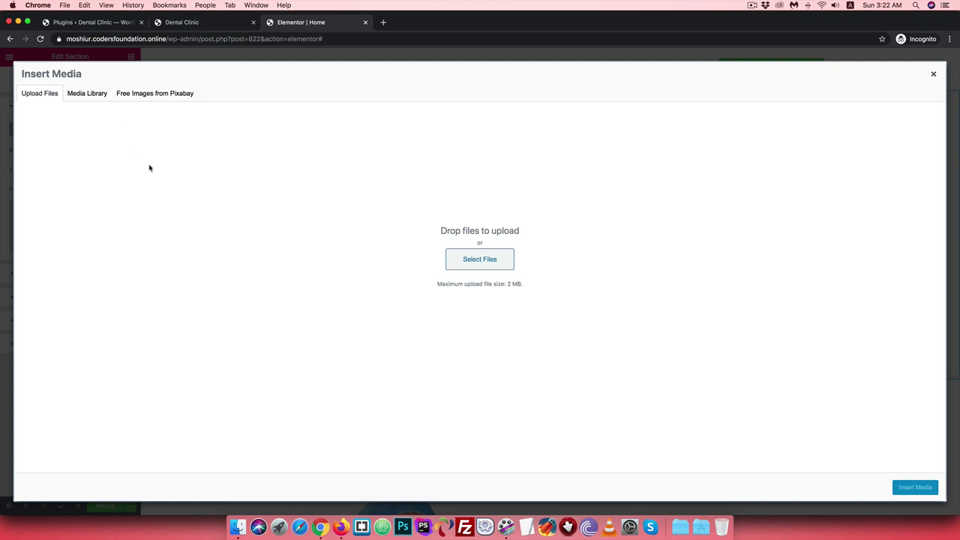
left_click(88, 94)
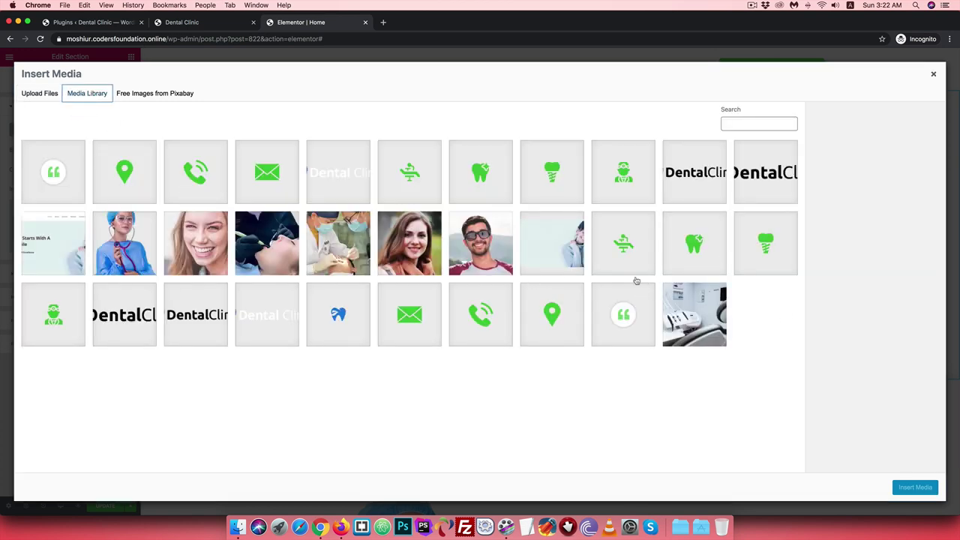
left_click(557, 244)
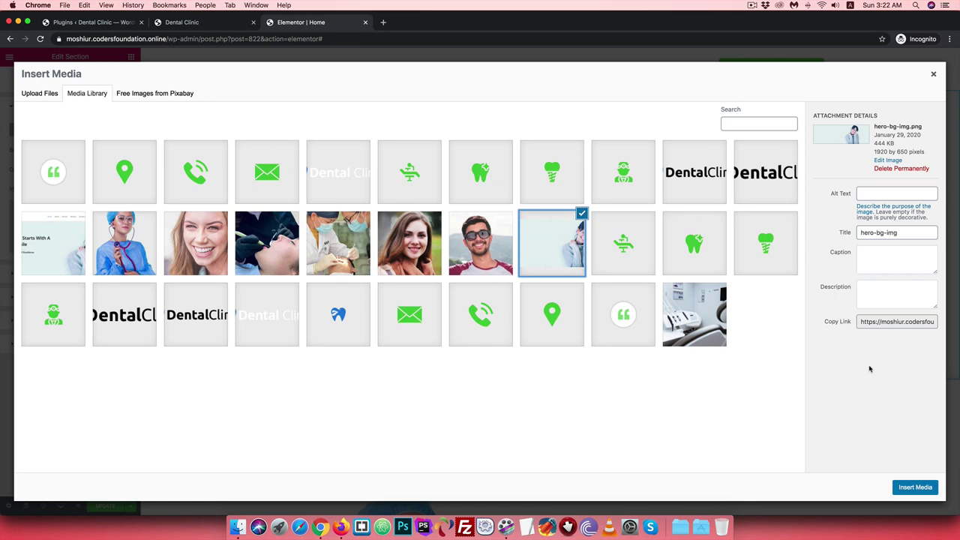
left_click(916, 487)
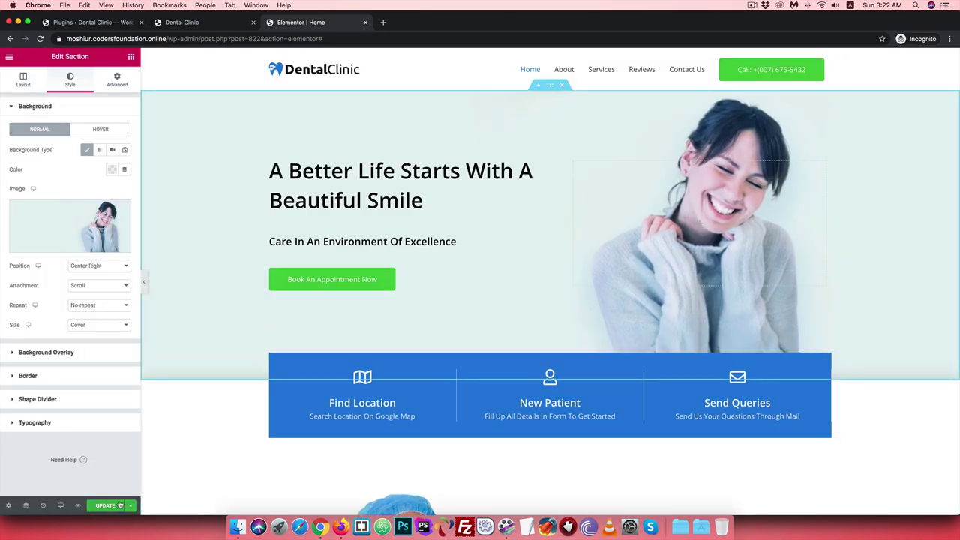
left_click(101, 508)
Step: Compare the hero section on the subdomain's homepage with its version in the Elementor editor
left_click(195, 24)
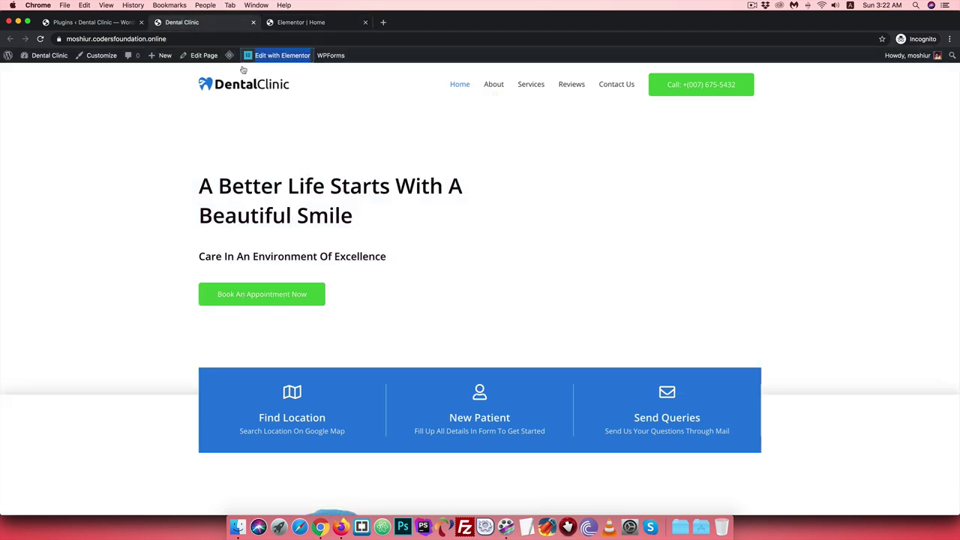
left_click(306, 24)
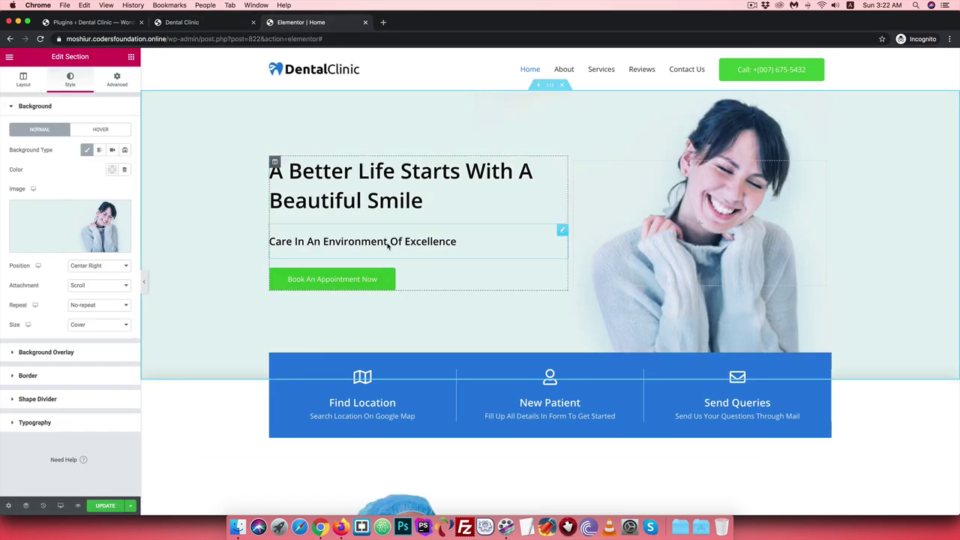
left_click(175, 23)
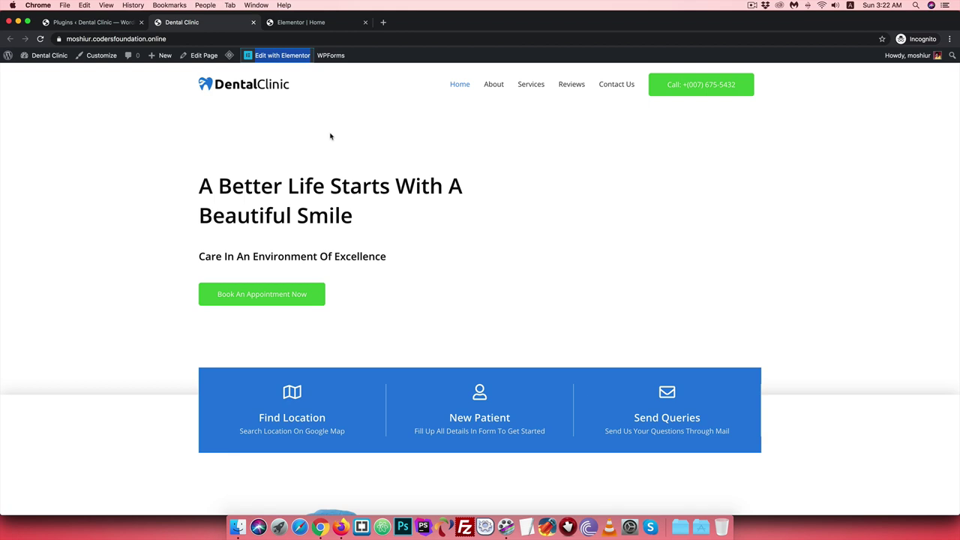
Step: Regenerate Elementor's CSS files and sync its library in the WordPress dashboard, and save the tool settings
left_click(113, 22)
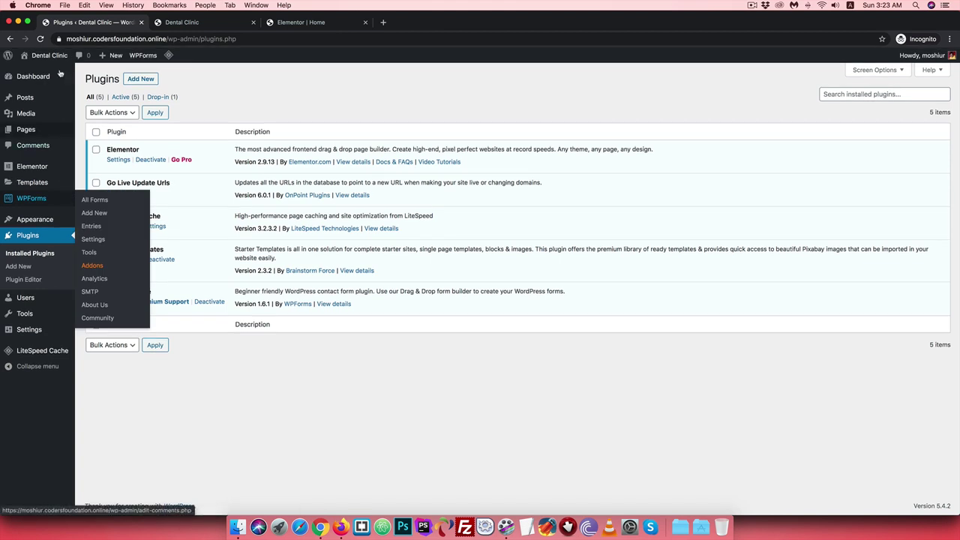
mouse_move(20, 170)
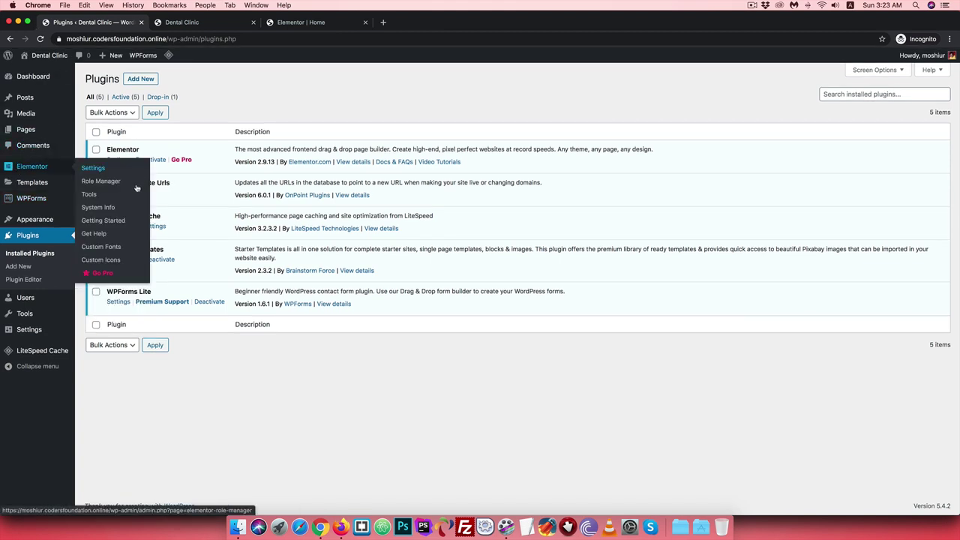
left_click(90, 195)
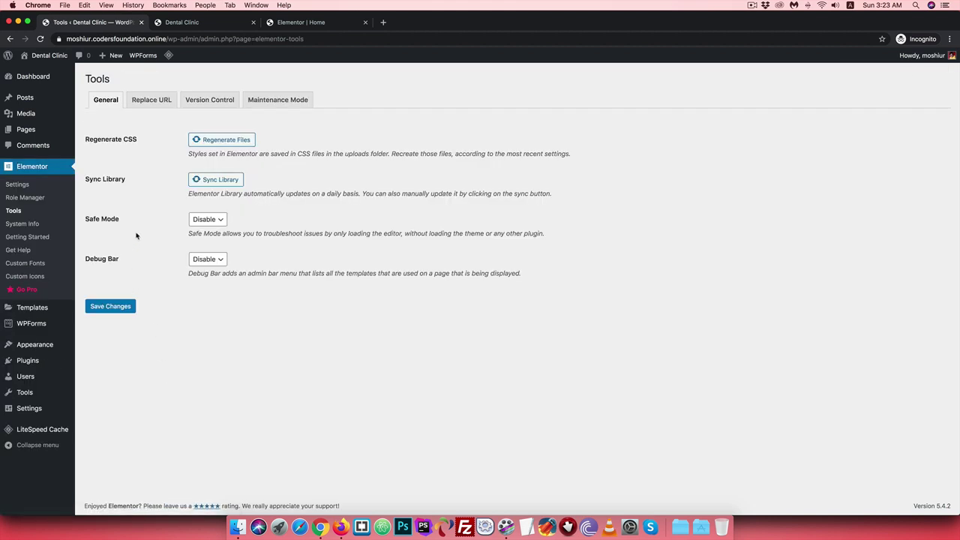
left_click(216, 143)
left_click(215, 182)
left_click(115, 306)
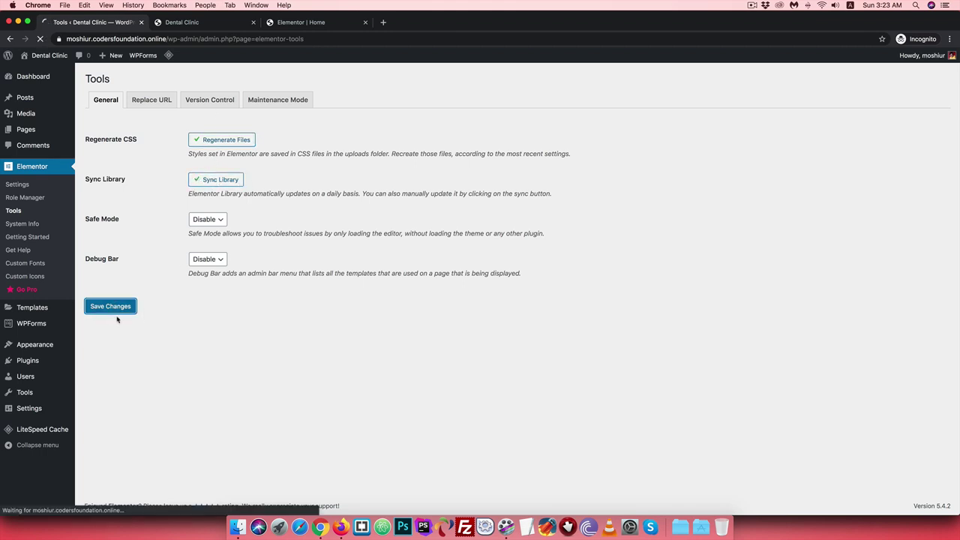
Step: Reload the subdomain's homepage and check its hero background against the Elementor editor
left_click(201, 21)
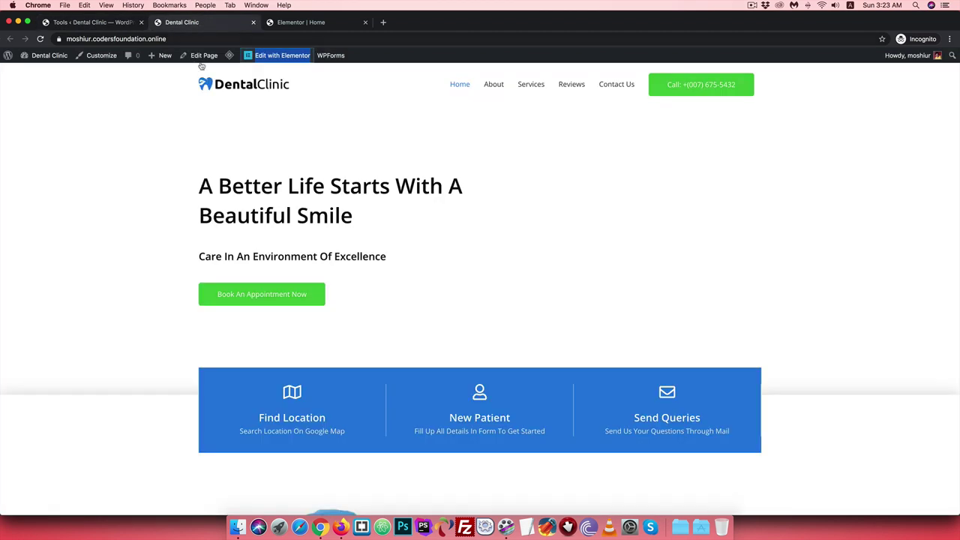
left_click(40, 40)
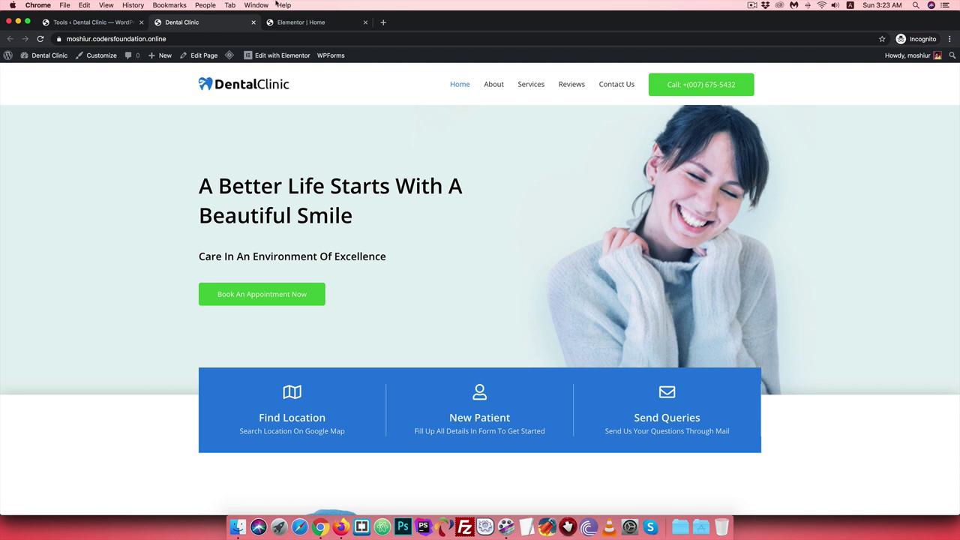
left_click(300, 22)
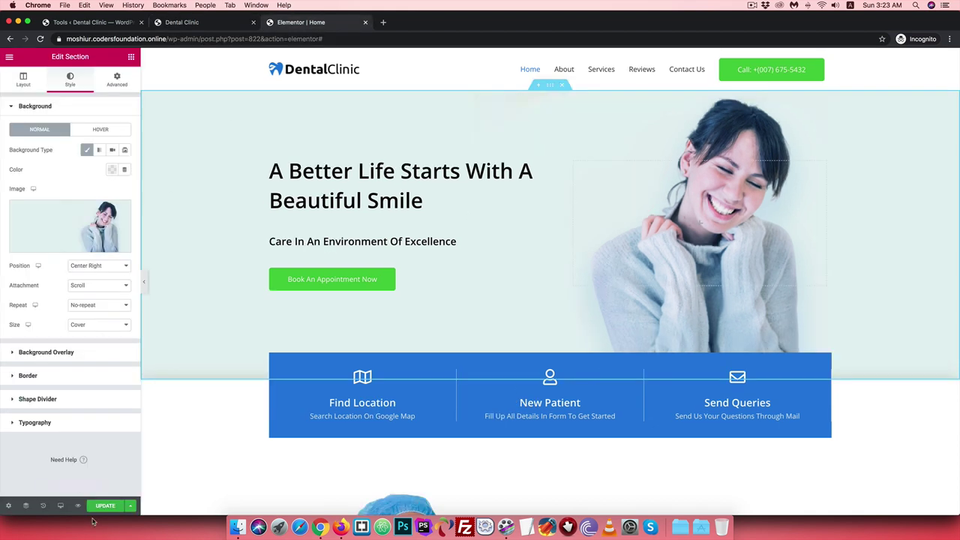
left_click(177, 22)
left_click(112, 23)
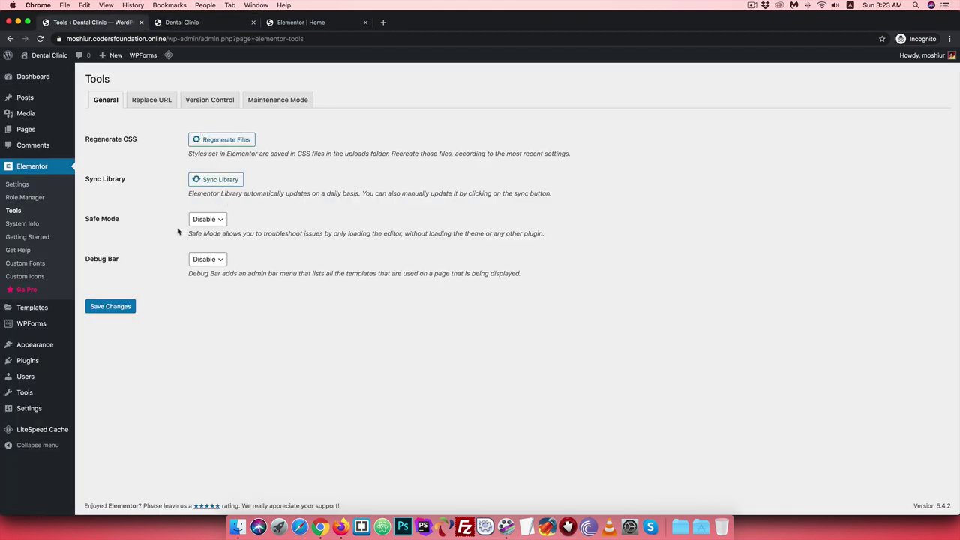
left_click(151, 101)
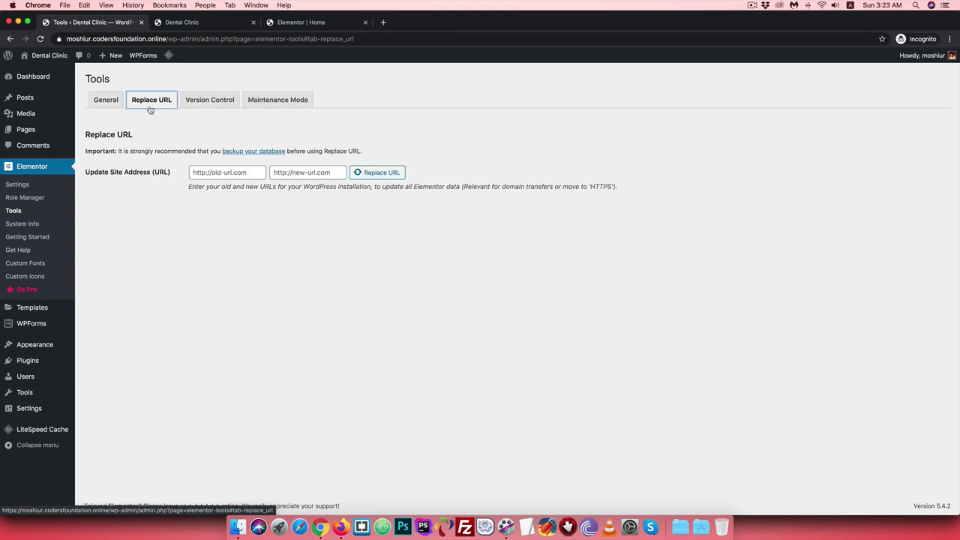
left_click(201, 173)
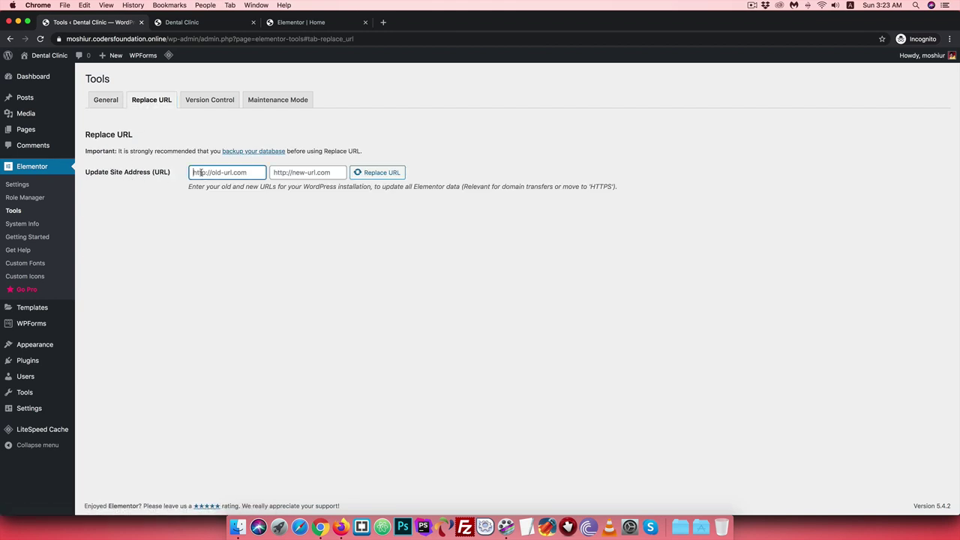
left_click(285, 171)
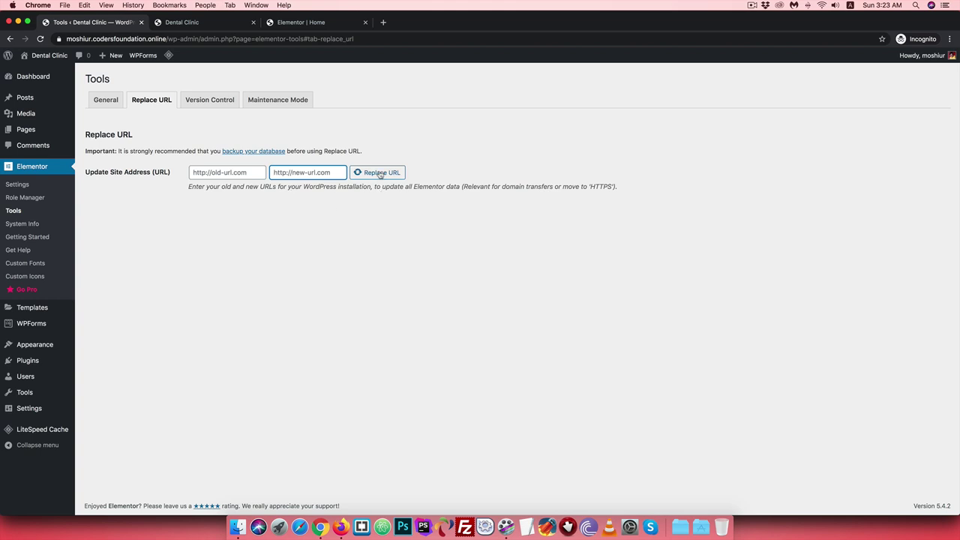
left_click(193, 172)
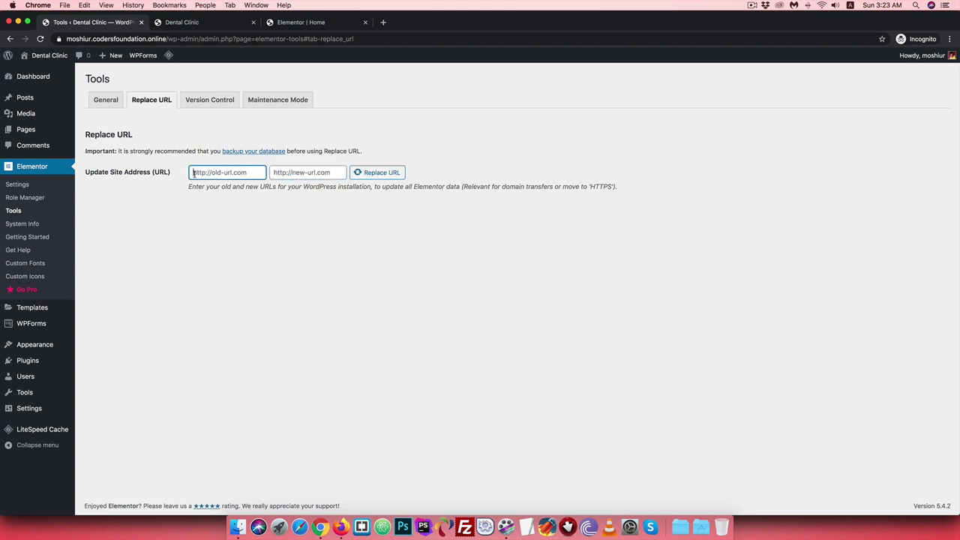
type("htt")
type("ps://coder")
type("sfoundation")
type("line")
Step: Enter the subdomain's full https address as the new site URL for the replacement
left_click(292, 173)
type("https")
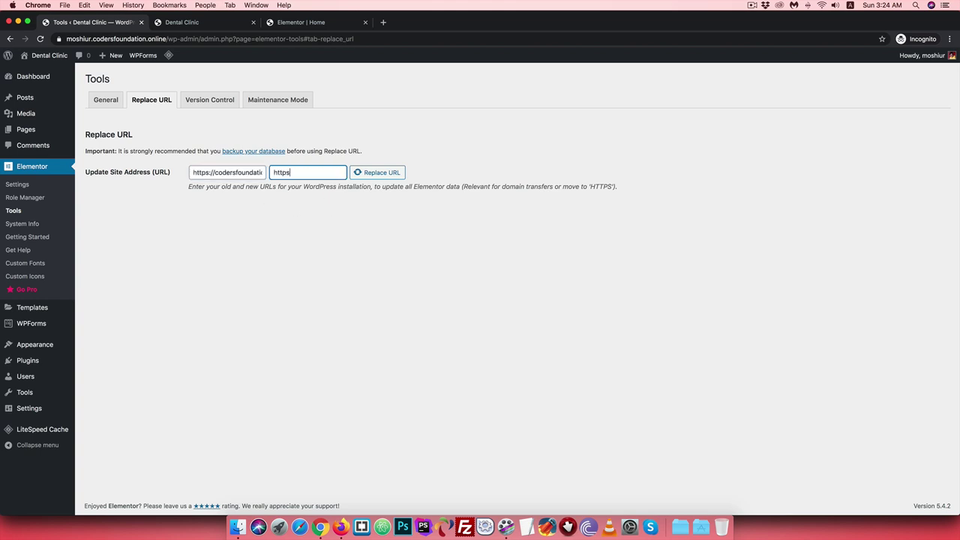
type(":.//moshiur.")
type("codersfou")
type("ndation.onl")
type("ine")
Step: Check that both site addresses use the https prefix, and run Elementor's URL replacement
left_click(205, 171)
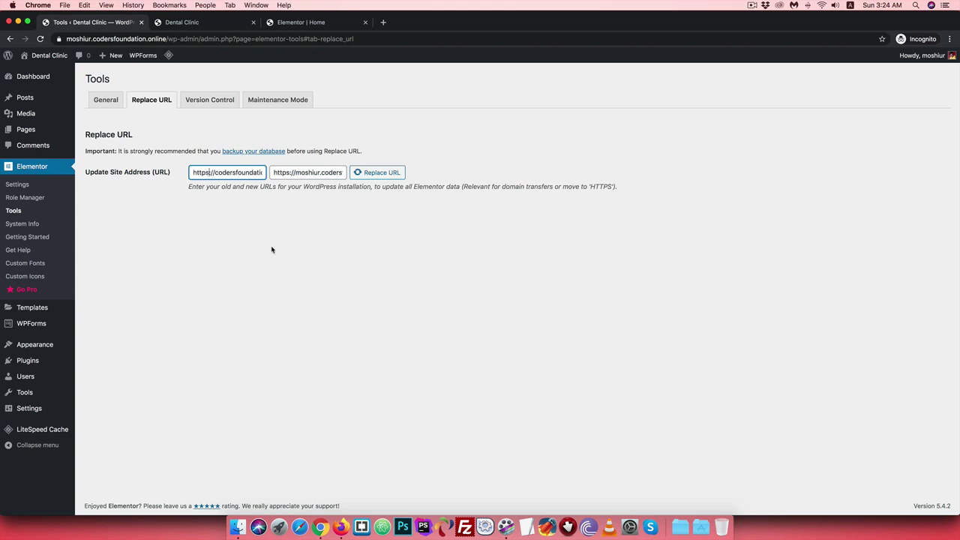
left_click(289, 172)
key("BackSpace")
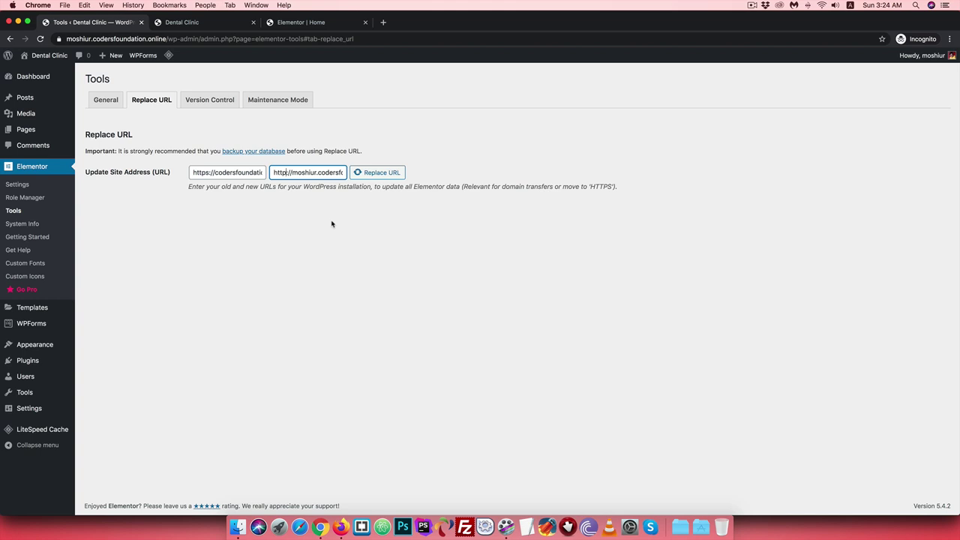
type("s")
left_click(391, 175)
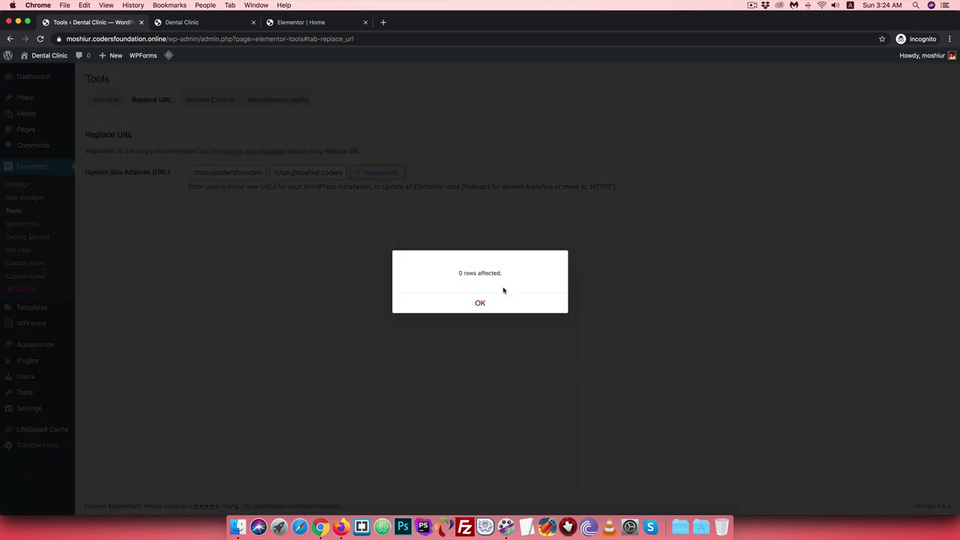
left_click(480, 304)
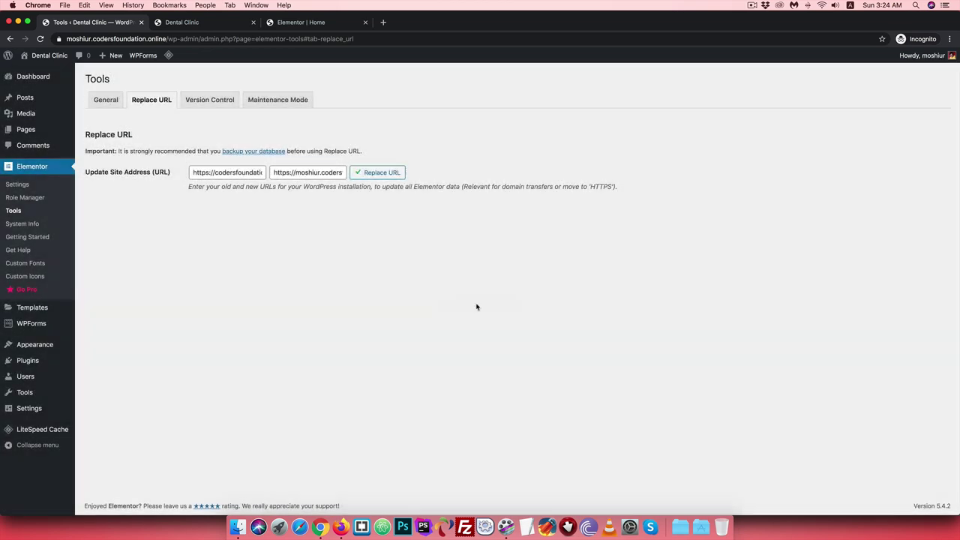